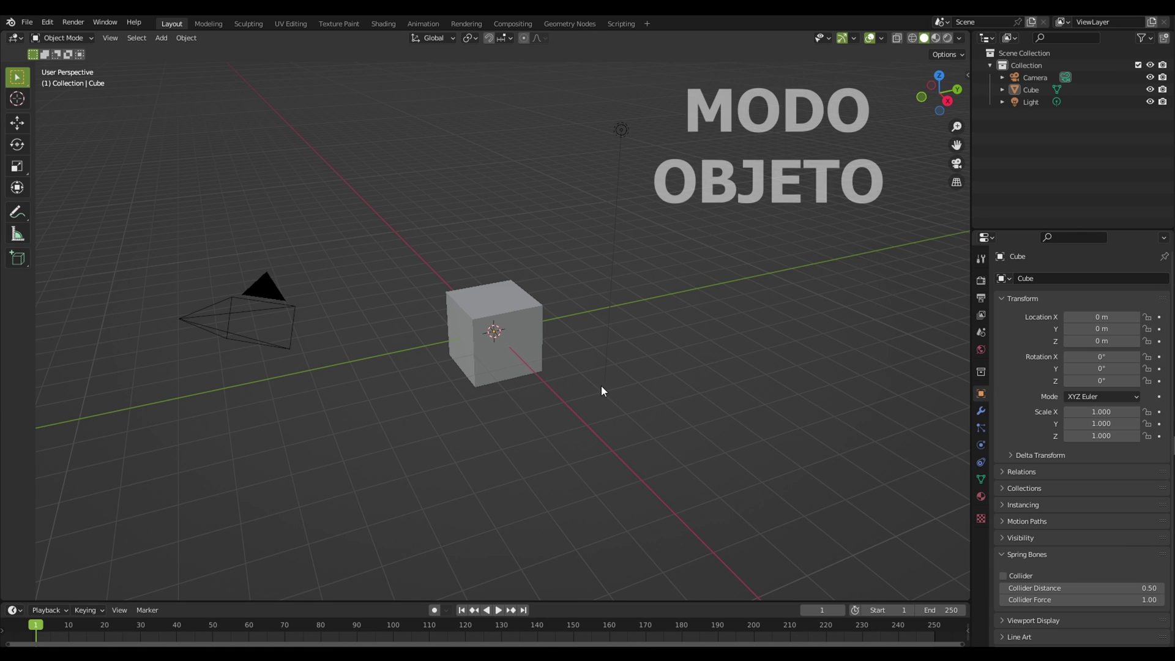
# - Play and trackball-rotate the default cube, then delete it
pyautogui.click(89, 53)
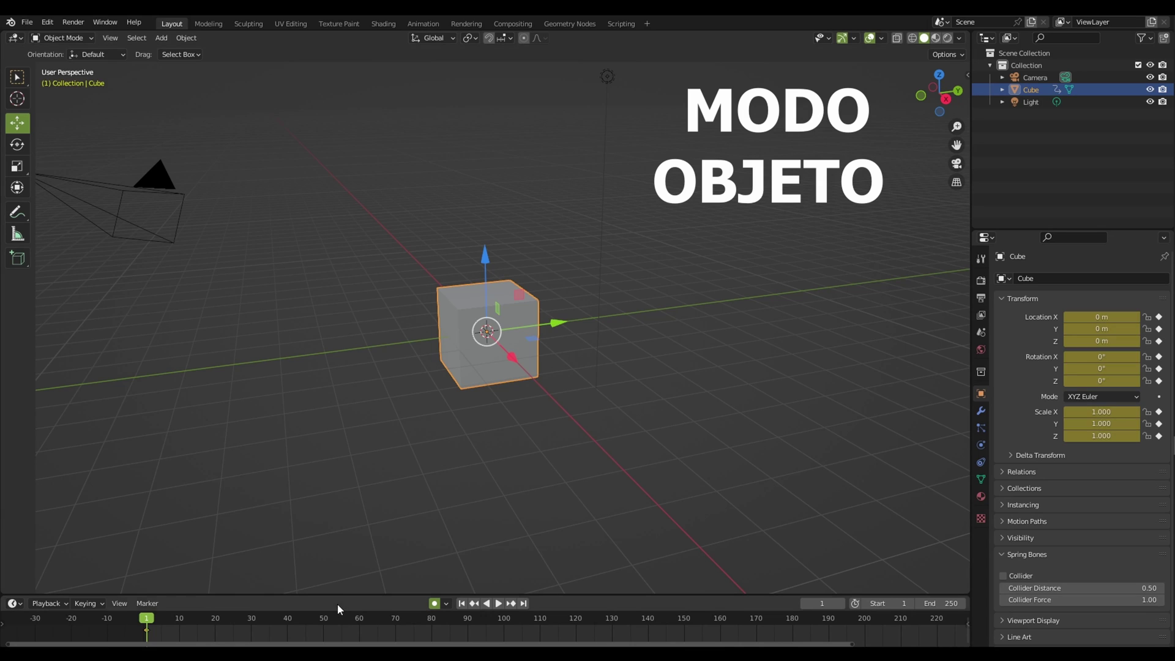
pyautogui.press('space')
pyautogui.press('space')
pyautogui.moveTo(487, 331)
pyautogui.mouseDown()
pyautogui.moveTo(533, 254)
pyautogui.moveTo(563, 287)
pyautogui.mouseUp()
pyautogui.press('r')
pyautogui.click(563, 287)
pyautogui.press('Delete')
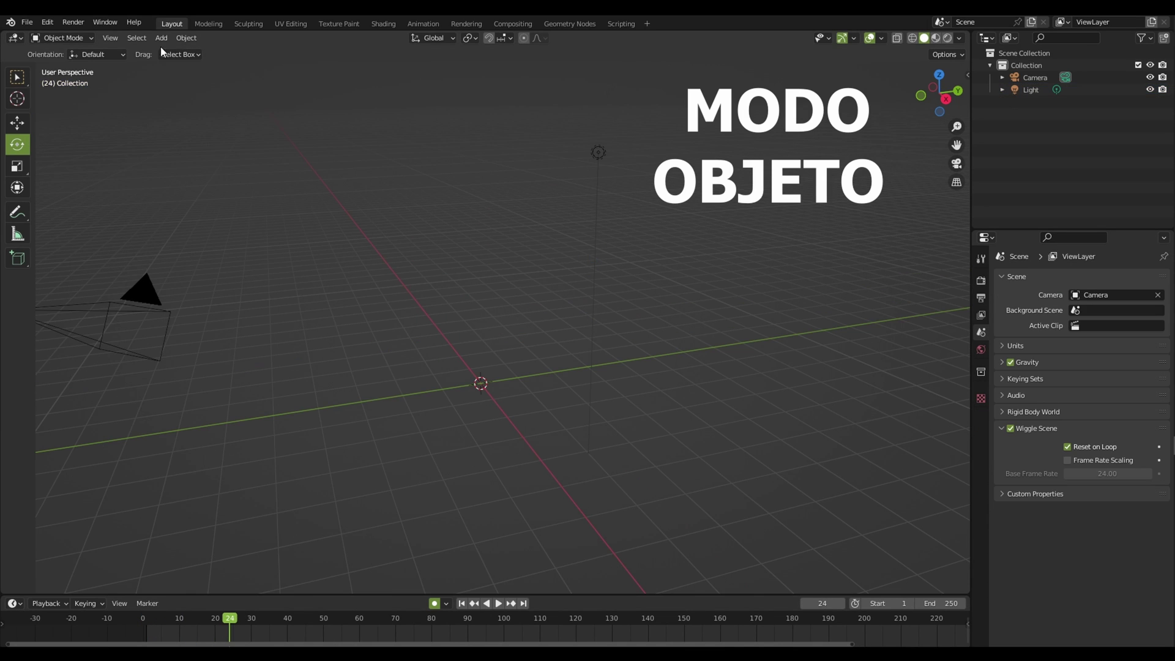
# - Add a Suzanne monkey, keyframe a trackball rotation at frame 21, and play it back
pyautogui.click(161, 37)
pyautogui.moveTo(180, 52)
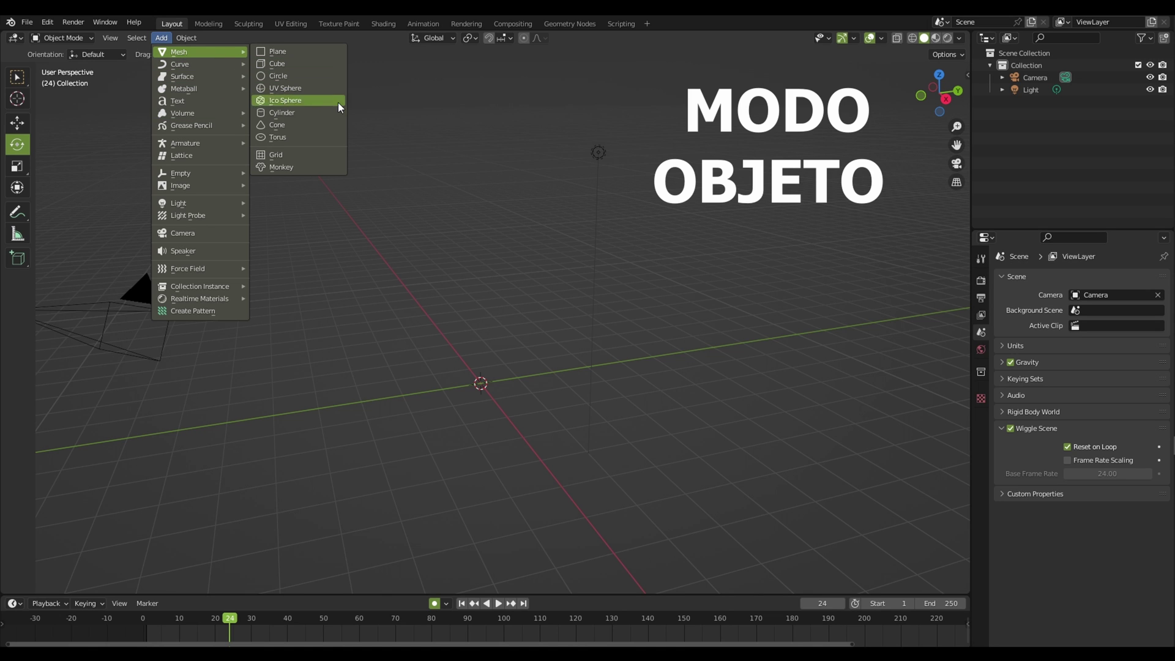
pyautogui.click(301, 166)
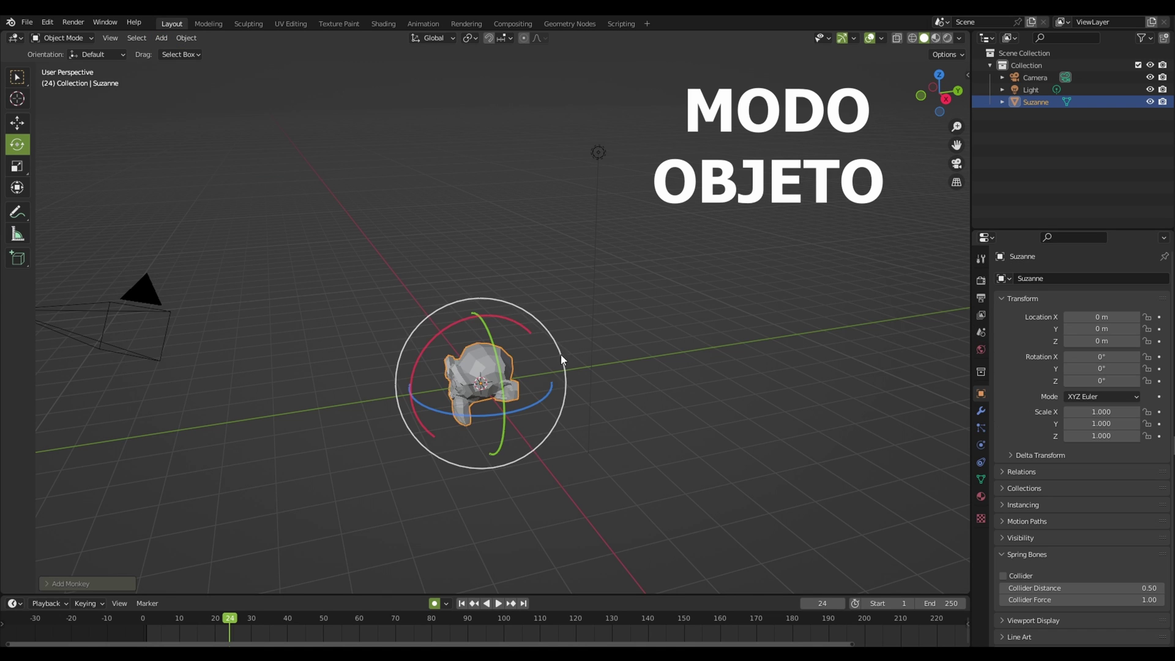
pyautogui.moveTo(202, 618); pyautogui.dragTo(218, 618)
pyautogui.hotkey('shift', 'space')
pyautogui.press('r')
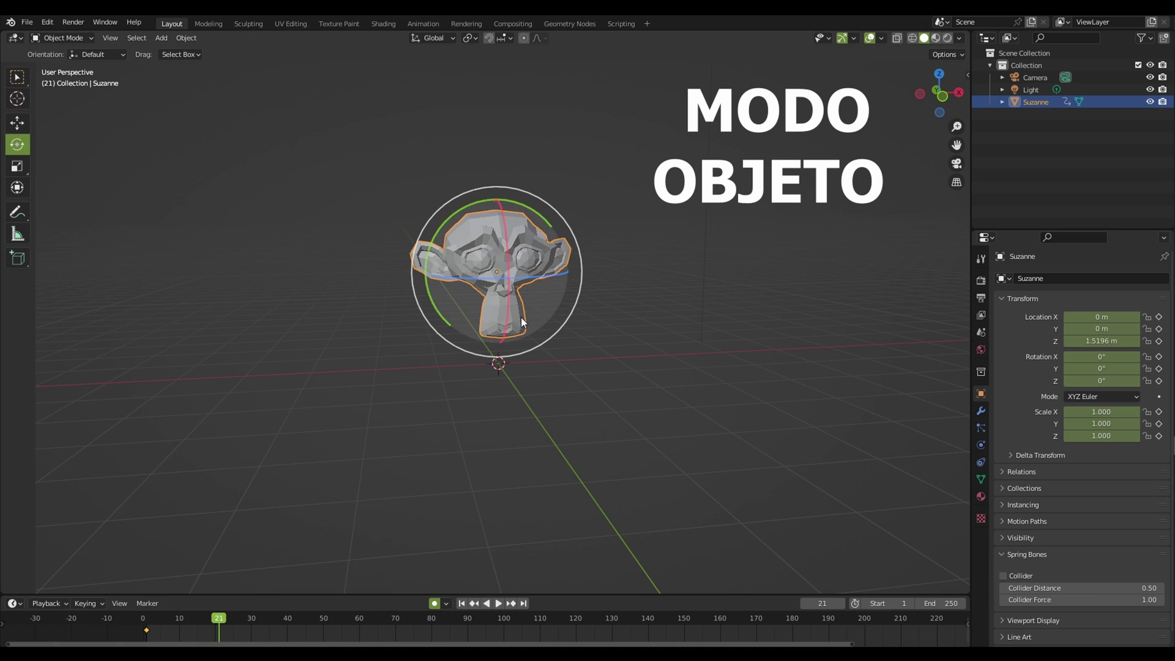
pyautogui.moveTo(520, 317); pyautogui.dragTo(510, 395)
pyautogui.hotkey('shift', 'Left')
pyautogui.press('space')
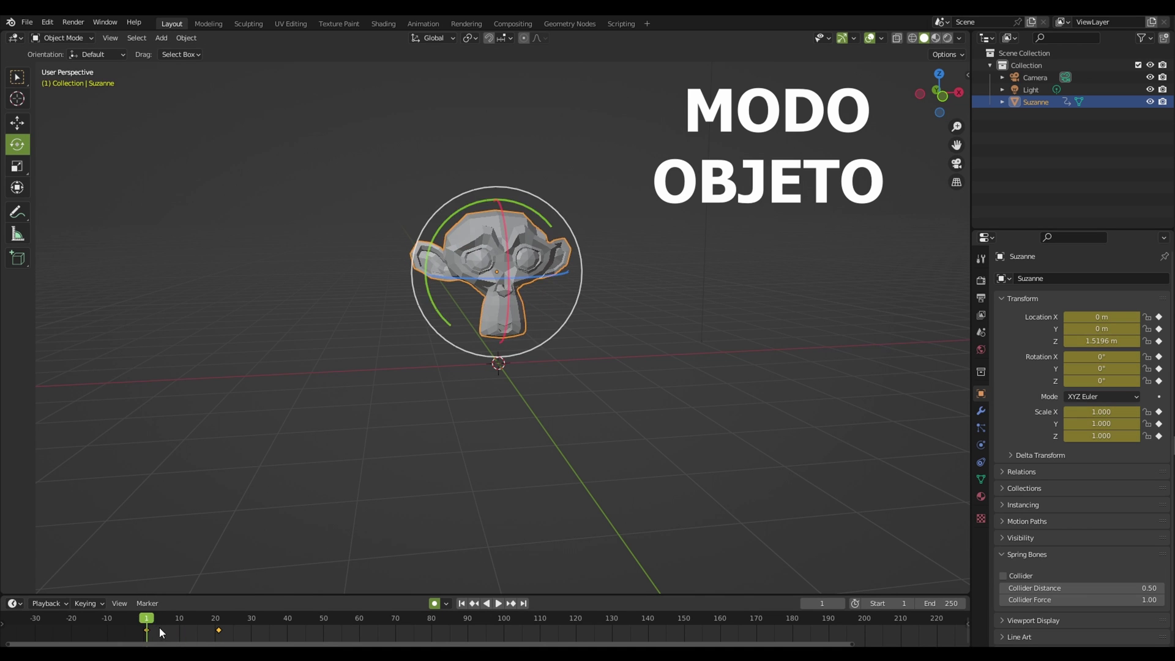
# - Select the camera at the first frame and split the 3D view into two halves
pyautogui.click(550, 322)
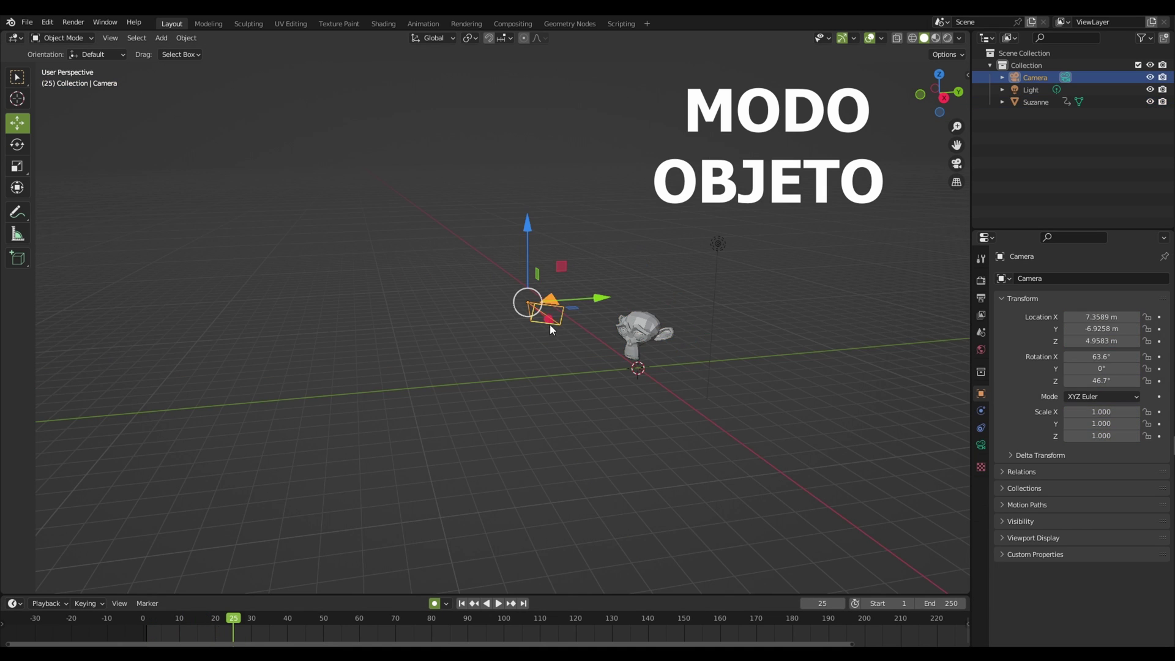
pyautogui.moveTo(550, 324); pyautogui.dragTo(443, 405, button='middle')
pyautogui.click(146, 618)
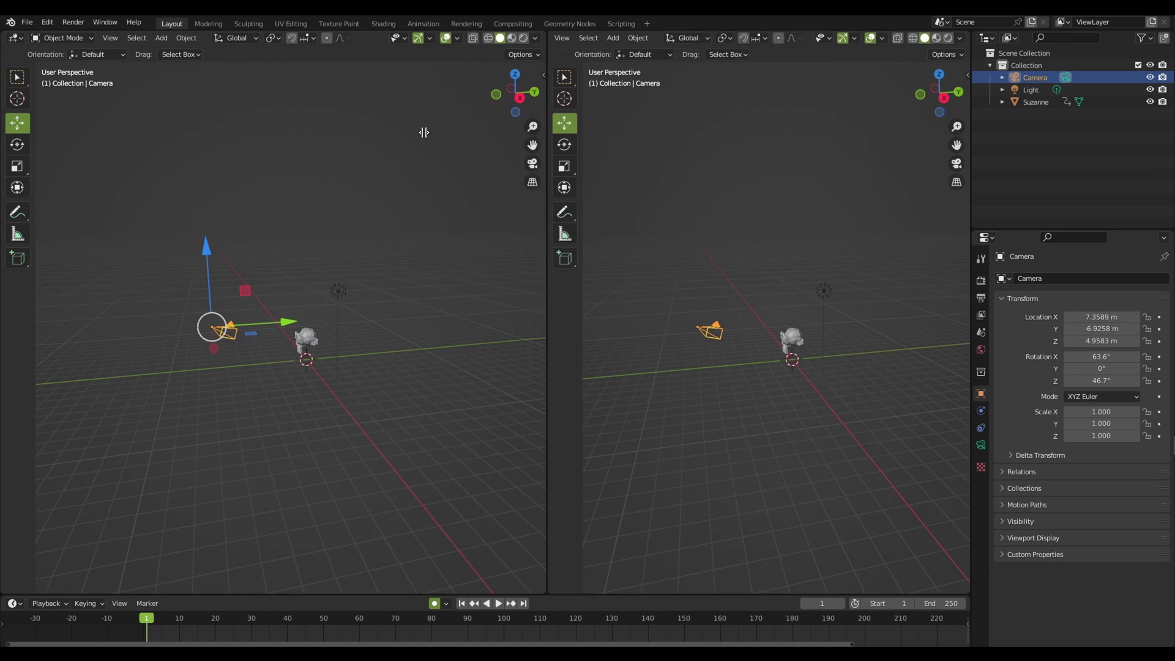
pyautogui.moveTo(955, 35); pyautogui.dragTo(511, 318)
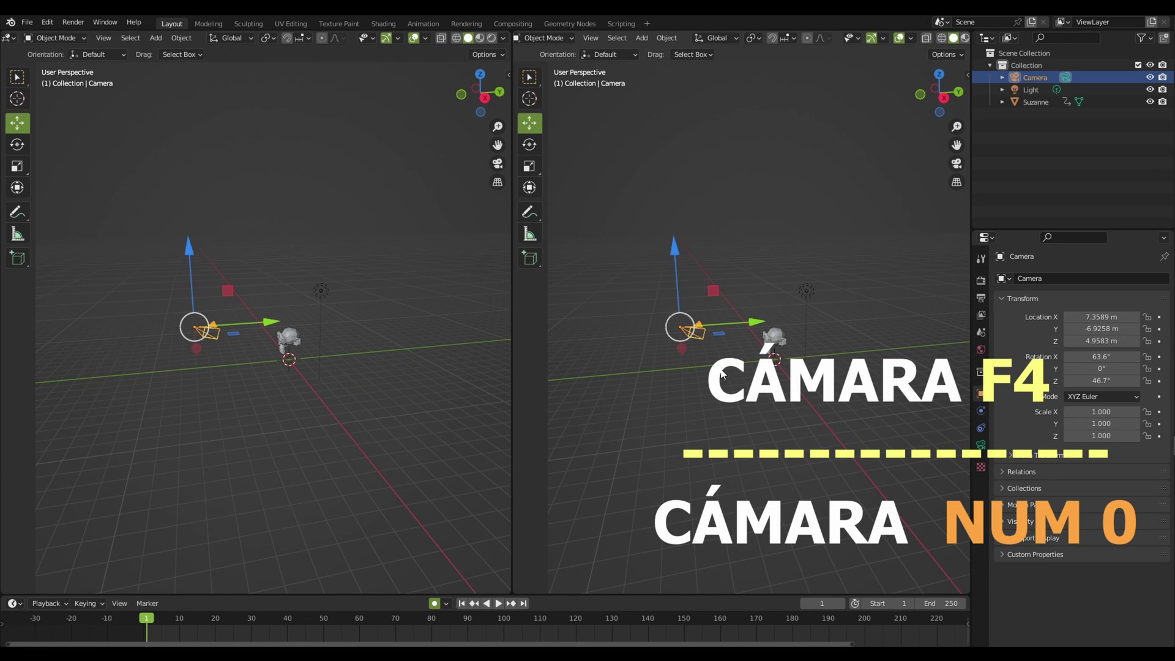
pyautogui.moveTo(721, 375); pyautogui.dragTo(612, 367, button='middle')
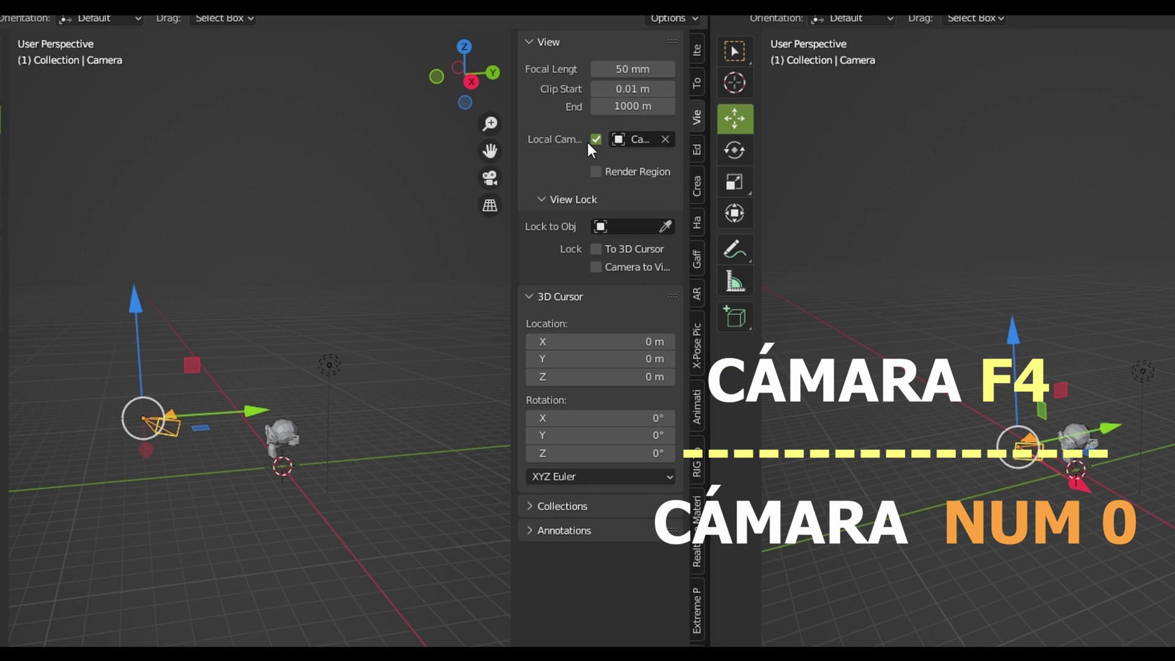
# - Make the left view look through Camera, frame Suzanne head-on, and keyframe the camera
pyautogui.click(636, 139)
pyautogui.click(670, 167)
pyautogui.press('KP_0')
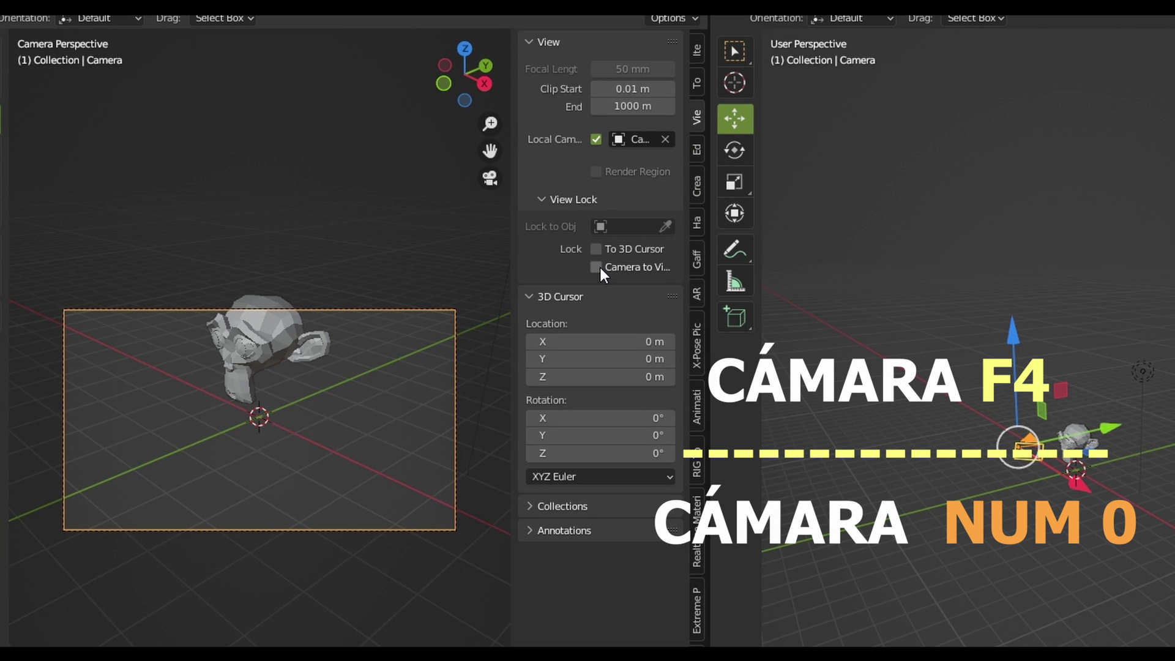
pyautogui.moveTo(465, 342)
pyautogui.mouseDown(button='middle')
pyautogui.moveTo(419, 408)
pyautogui.moveTo(436, 494)
pyautogui.moveTo(420, 493)
pyautogui.mouseUp(button='middle')
pyautogui.moveTo(269, 368)
pyautogui.mouseDown(button='middle')
pyautogui.moveTo(291, 343)
pyautogui.moveTo(319, 355)
pyautogui.mouseUp(button='middle')
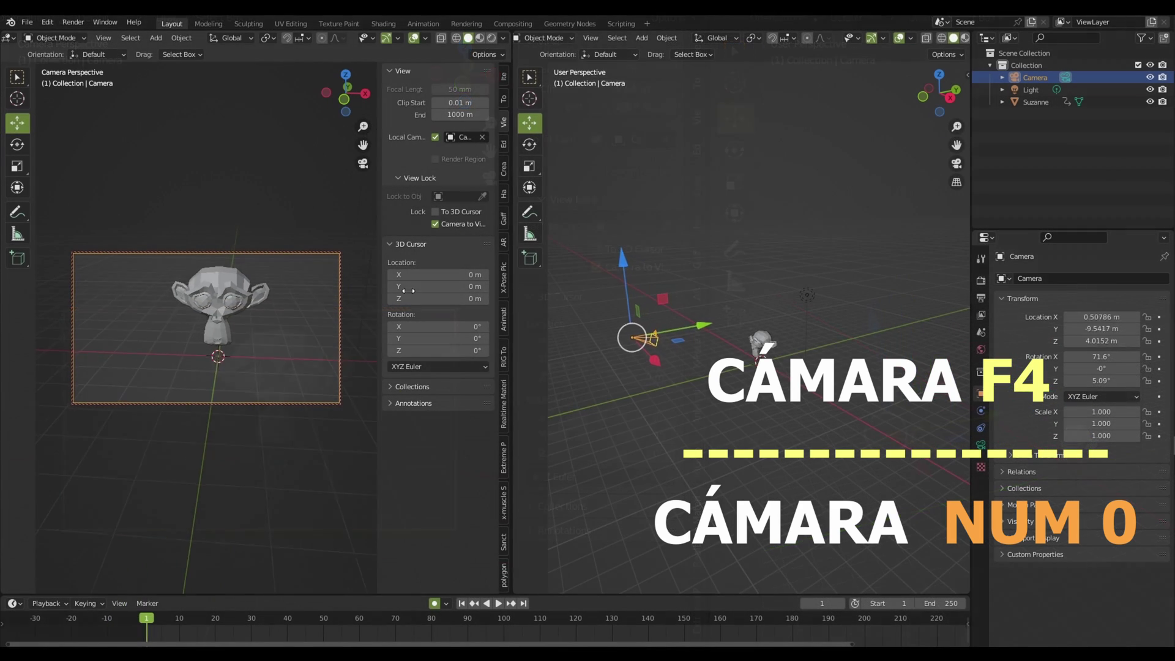
pyautogui.press('i')
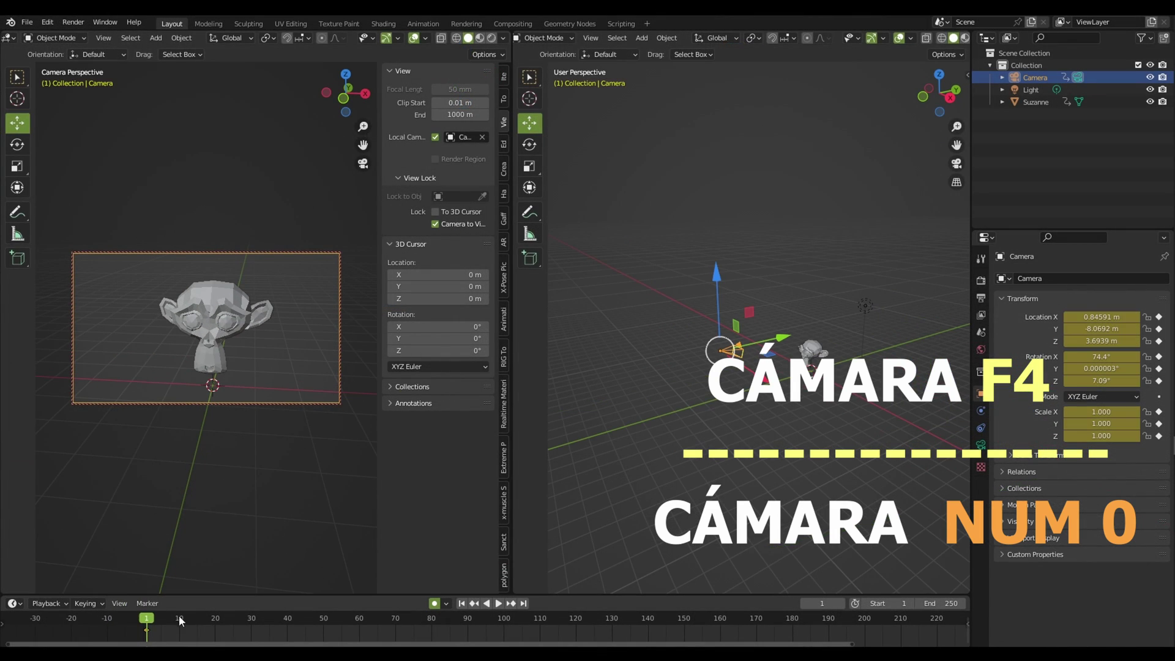
# - Play the camera animation back from frame 0
pyautogui.press('space')
pyautogui.press('space')
pyautogui.scroll(3, 279, 406)
pyautogui.scroll(2, 295, 406)
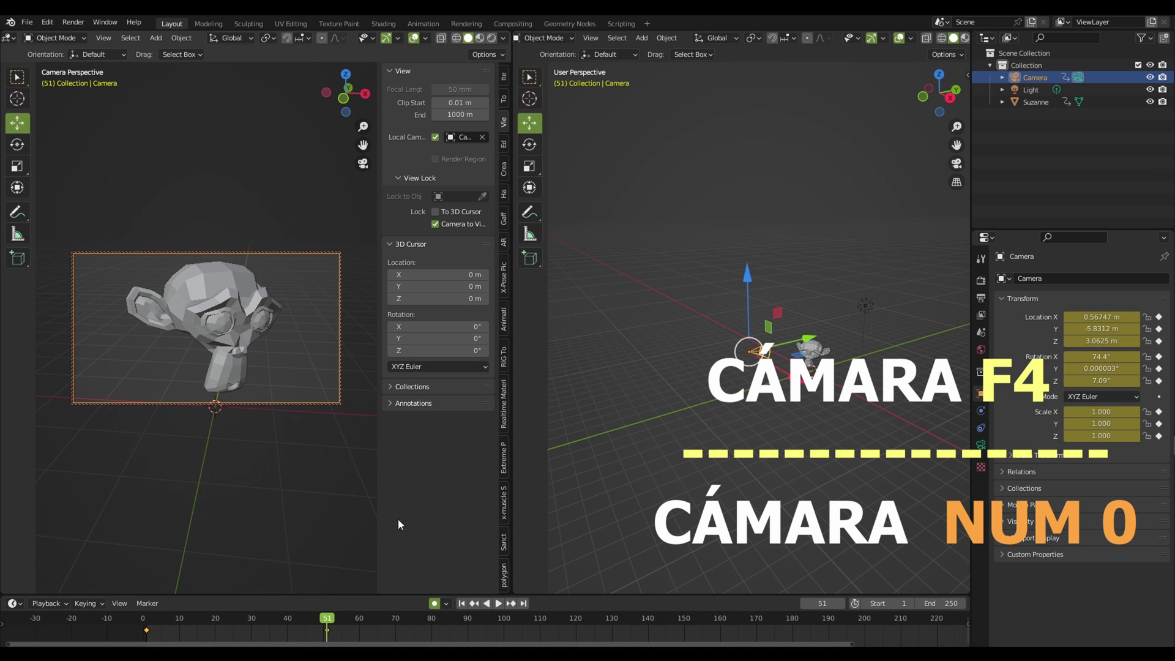
pyautogui.click(142, 619)
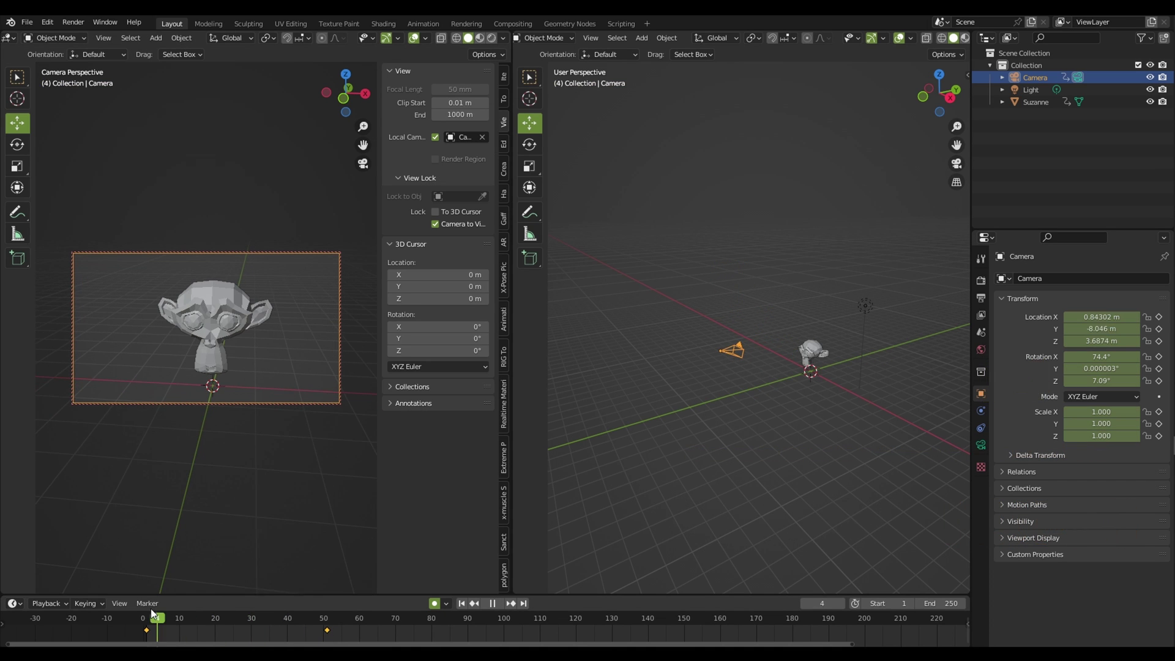
pyautogui.press('space')
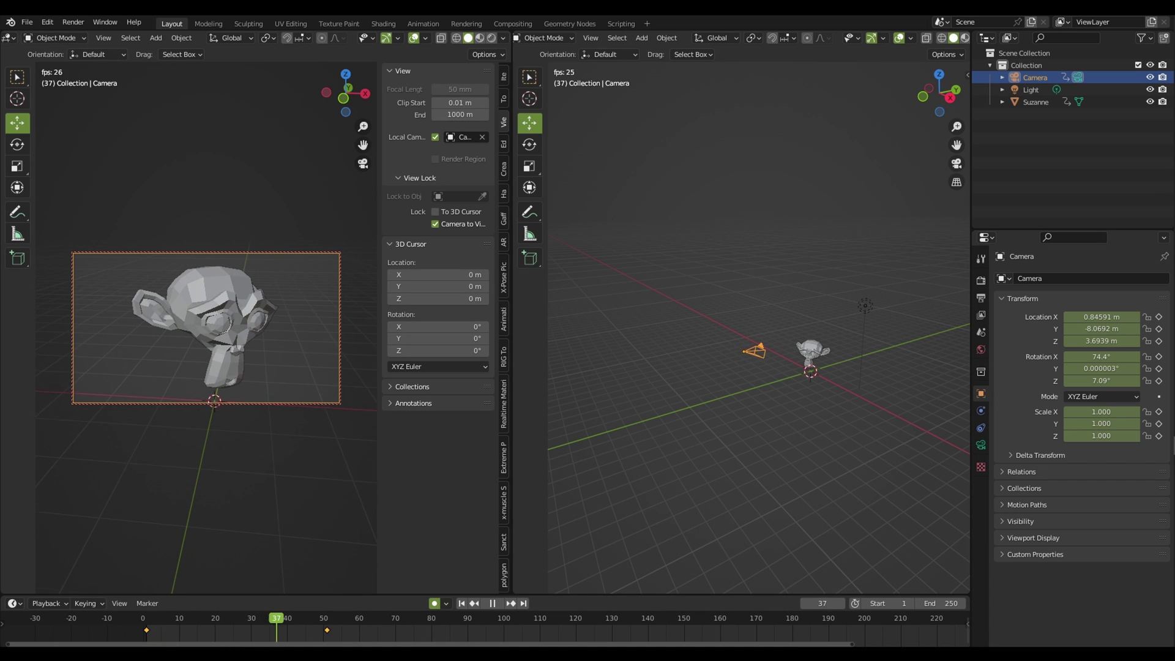
pyautogui.press('space')
# - At frame 30, stop the camera from following view navigation
pyautogui.click(251, 619)
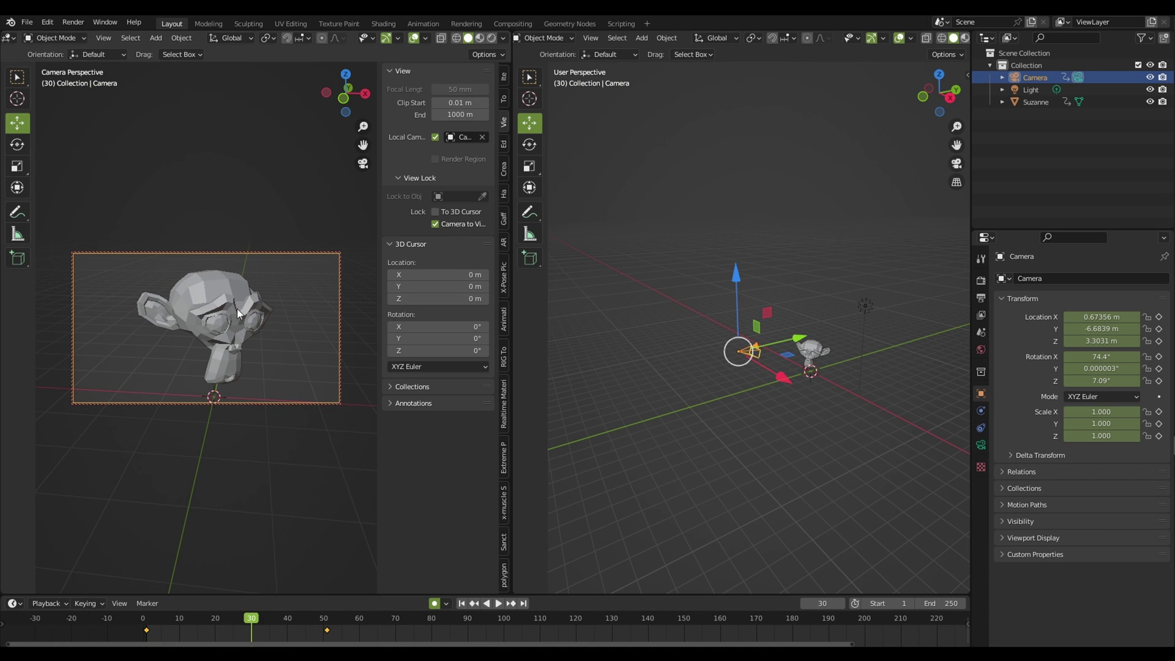
pyautogui.click(435, 224)
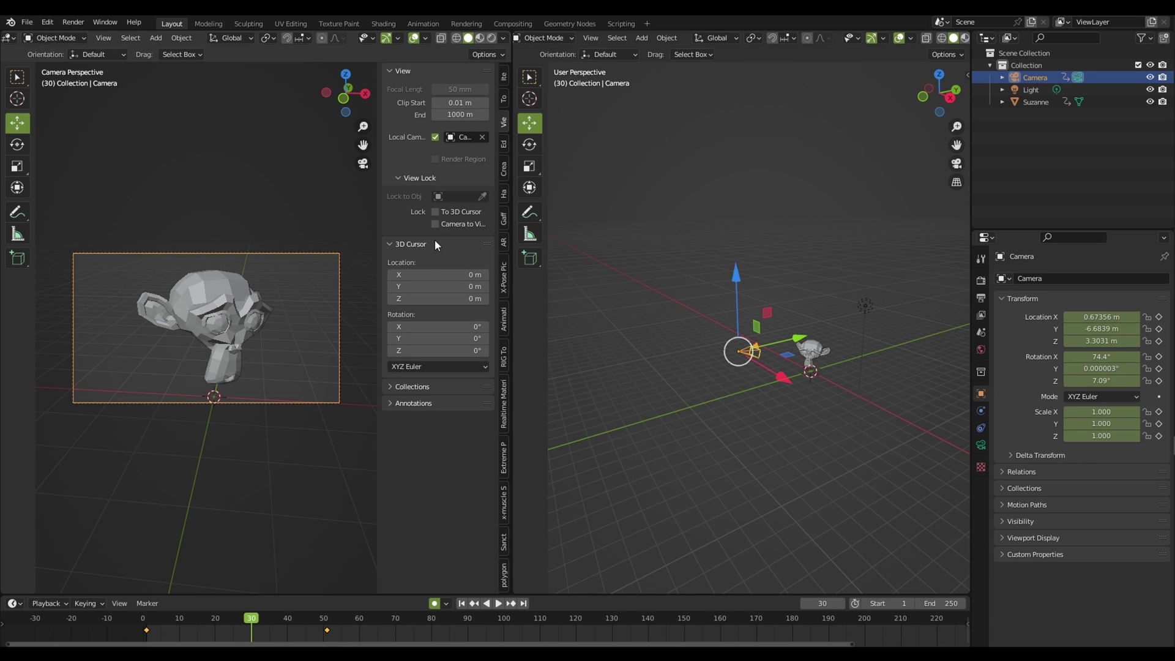
pyautogui.scroll(2, 331, 367)
pyautogui.scroll(-5, 324, 376)
pyautogui.scroll(3, 336, 392)
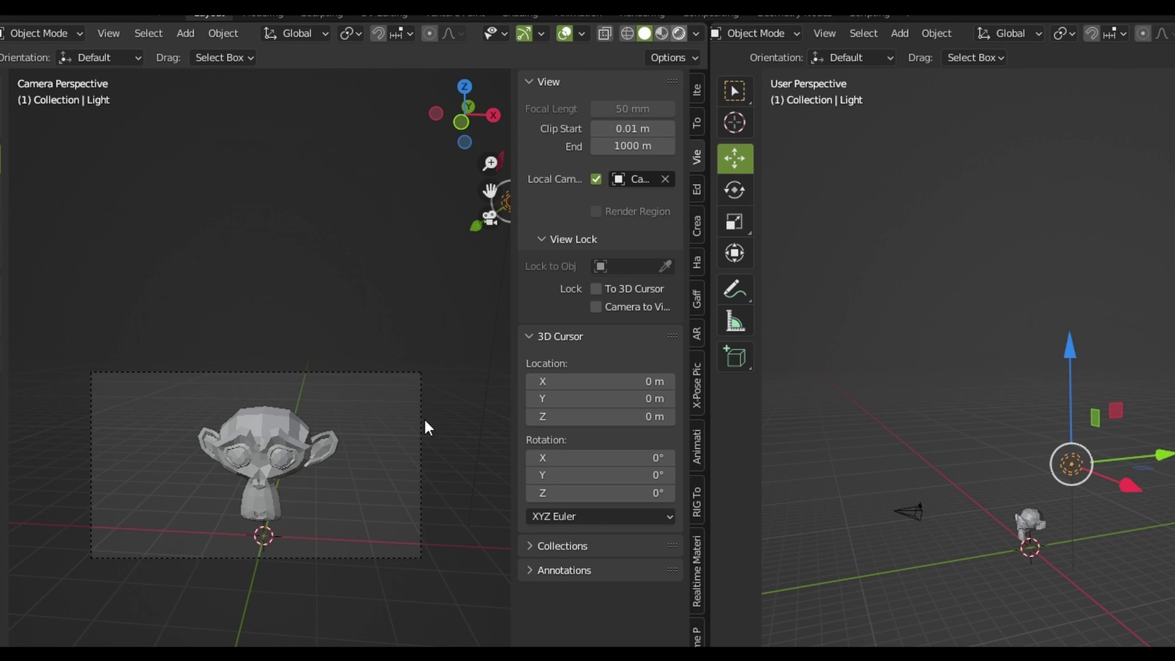
# - Raise the light high above the monkey, tilt it slightly, and keyframe it at frame 1
pyautogui.moveTo(757, 245)
pyautogui.mouseDown()
pyautogui.moveTo(776, 123)
pyautogui.moveTo(776, 158)
pyautogui.mouseUp()
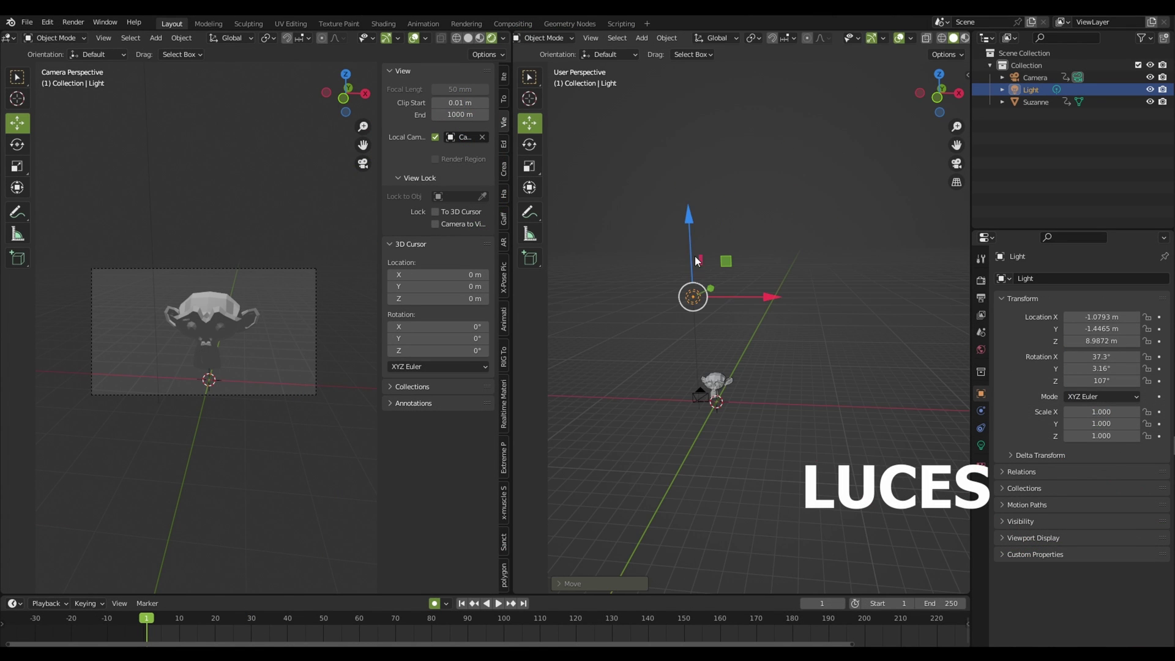
pyautogui.hotkey('shift', 'space')
pyautogui.press('r')
pyautogui.moveTo(759, 259); pyautogui.dragTo(748, 253)
pyautogui.press('i')
# - At frame 28, move the light far to the right along X
pyautogui.press('space')
pyautogui.press('space')
pyautogui.hotkey('shift', 'space')
pyautogui.press('g')
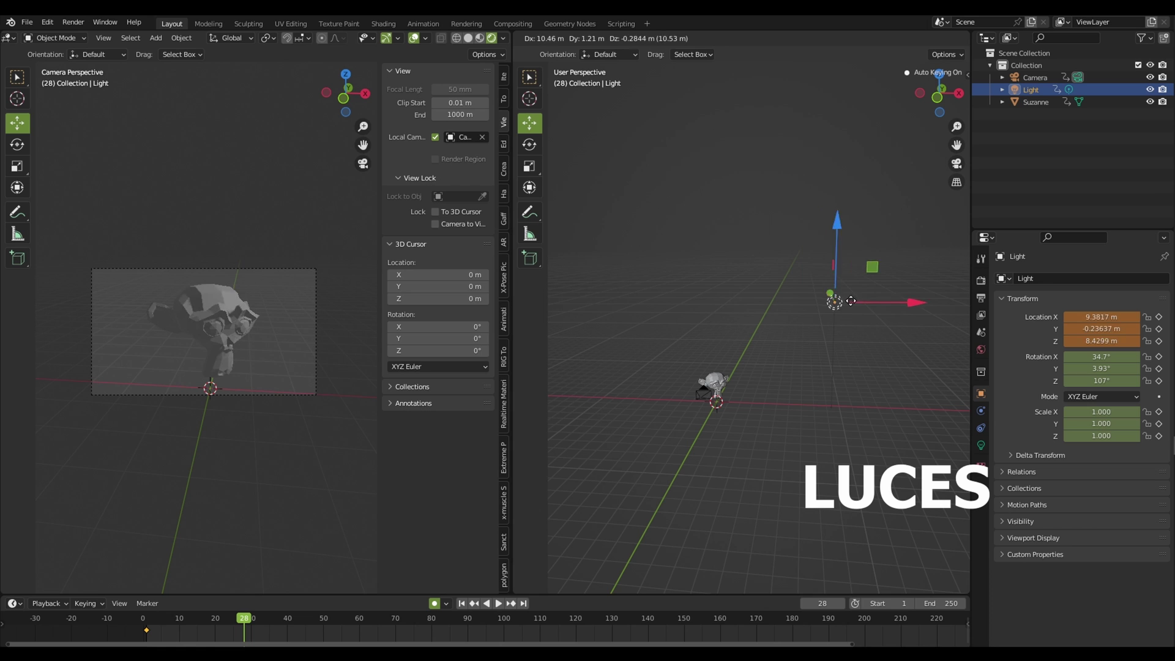
pyautogui.moveTo(707, 298); pyautogui.dragTo(887, 301)
# - Play the light animation, then slide the light back left to about X 8.36 m
pyautogui.hotkey('shift', 'Left')
pyautogui.press('space')
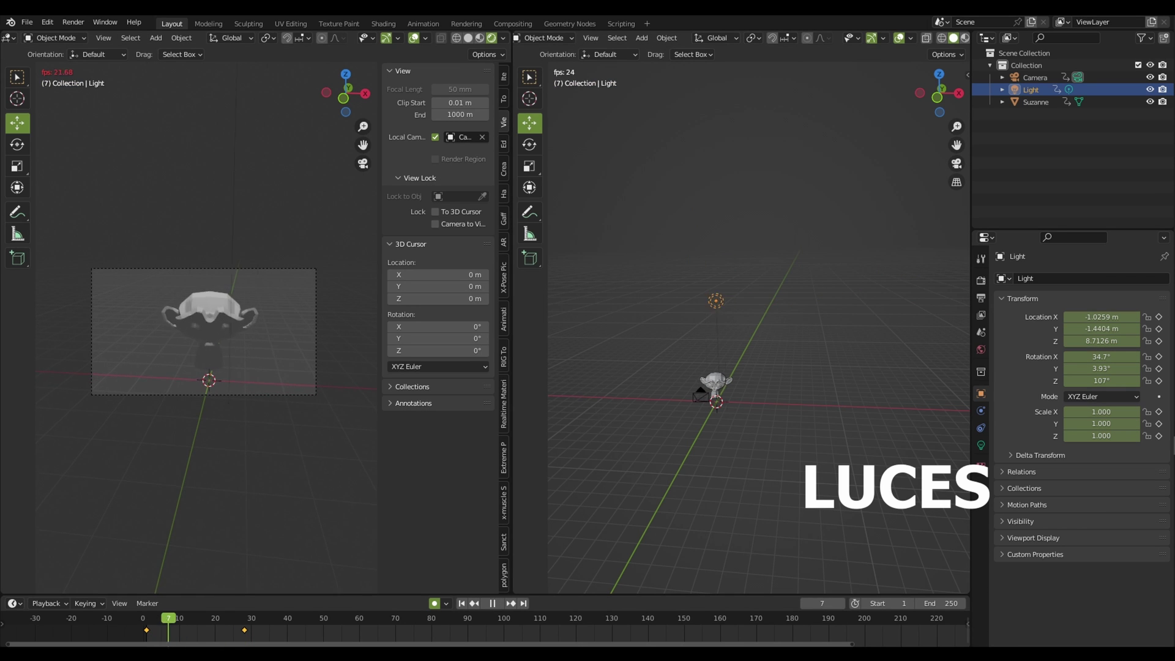
pyautogui.hotkey('shift', 'Left')
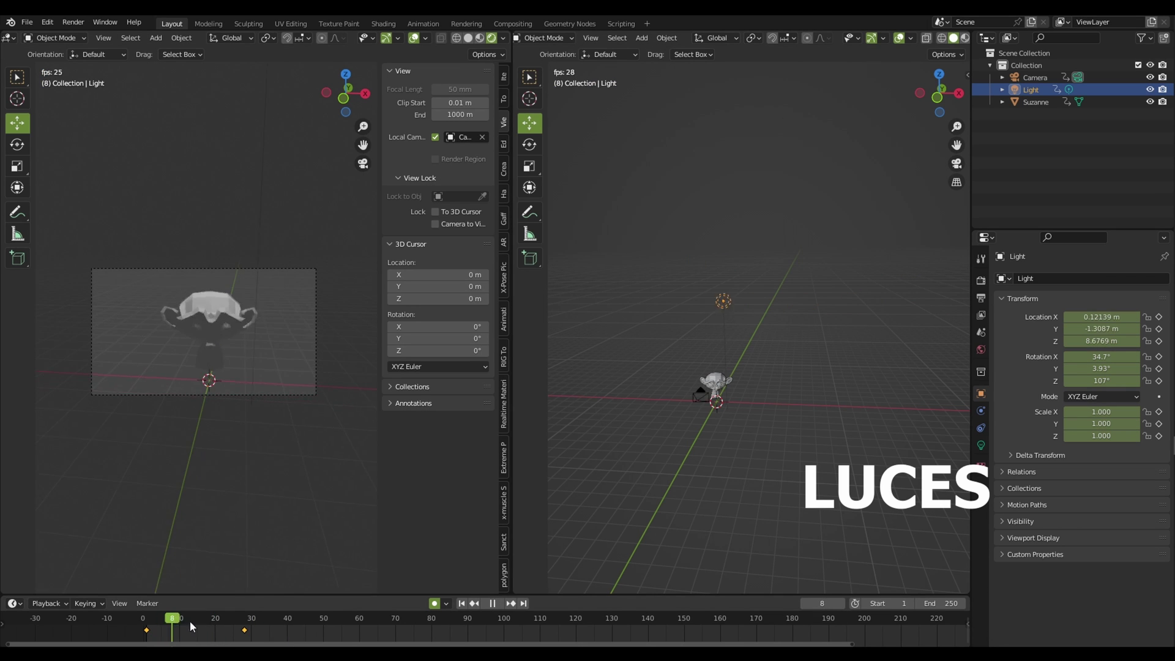
pyautogui.press('space')
pyautogui.moveTo(905, 303); pyautogui.dragTo(844, 303)
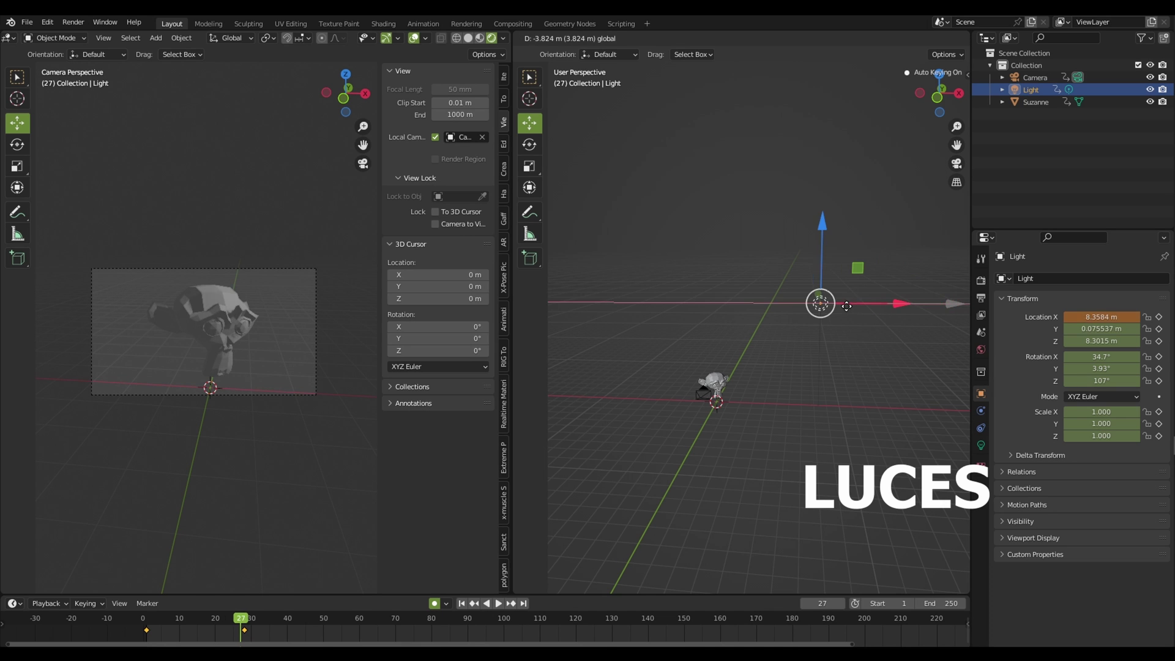
pyautogui.moveTo(165, 623); pyautogui.dragTo(147, 623)
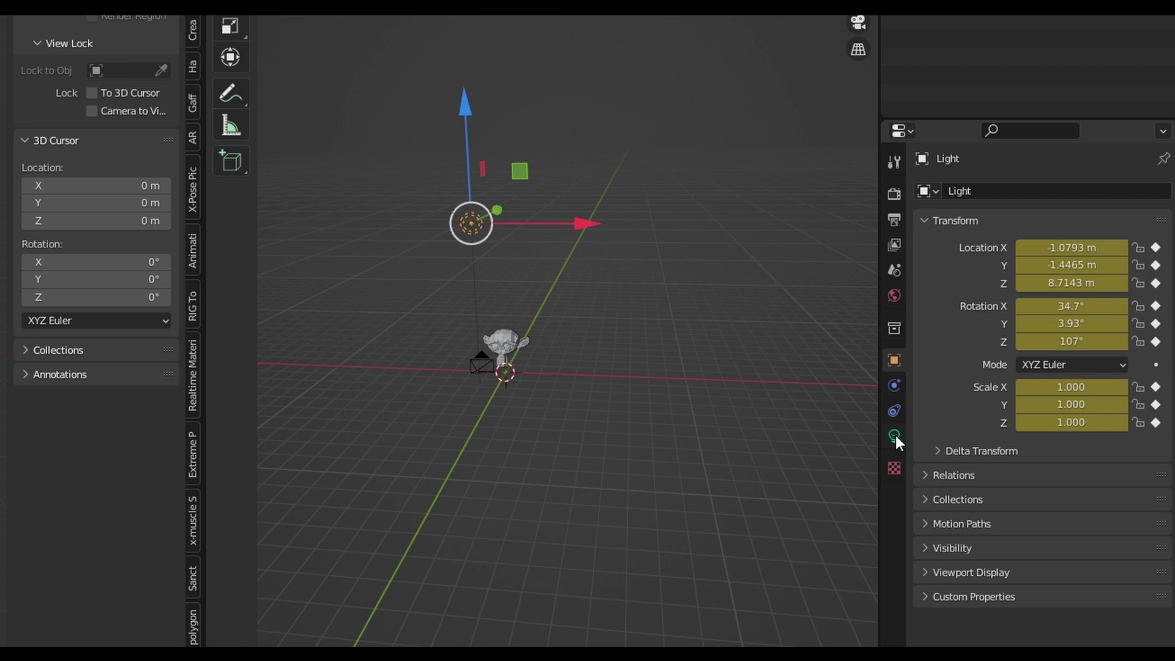
# - Keyframe the light's Power of 1000 W at frame 1 in Light properties
pyautogui.click(895, 435)
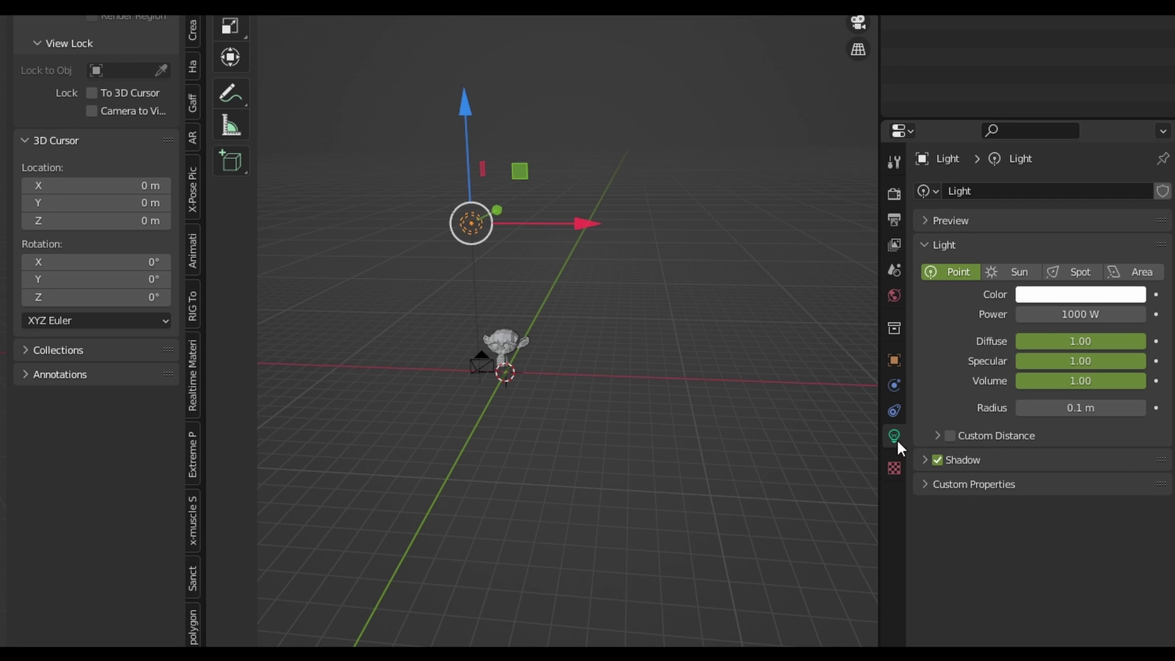
pyautogui.rightClick(1099, 314)
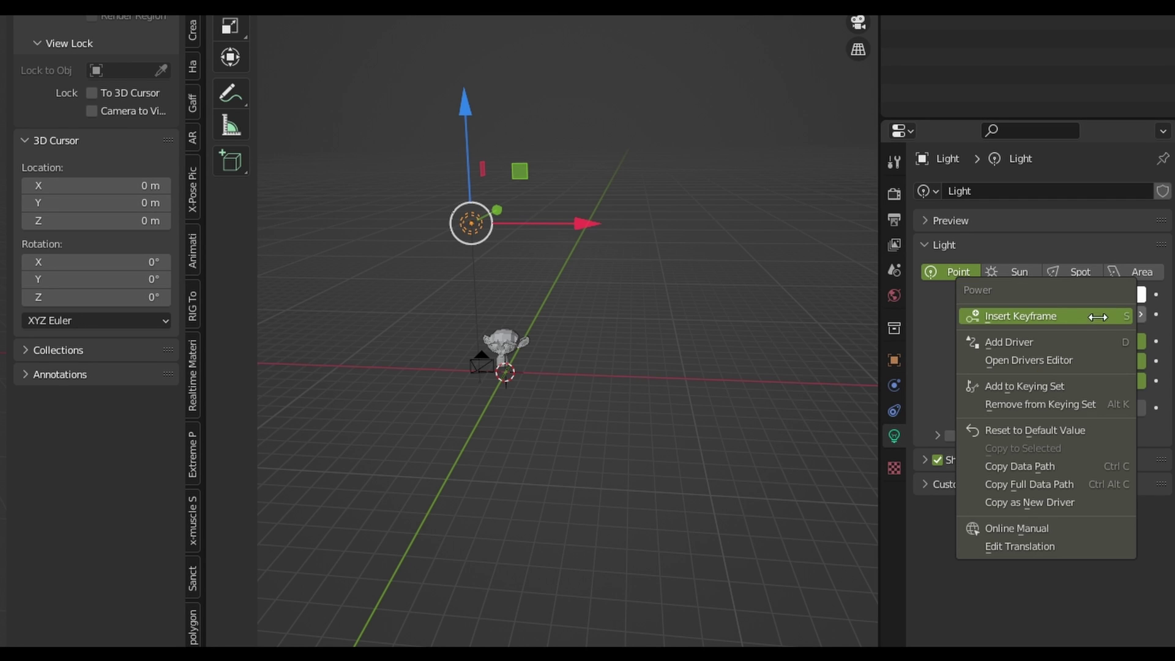
pyautogui.click(1073, 315)
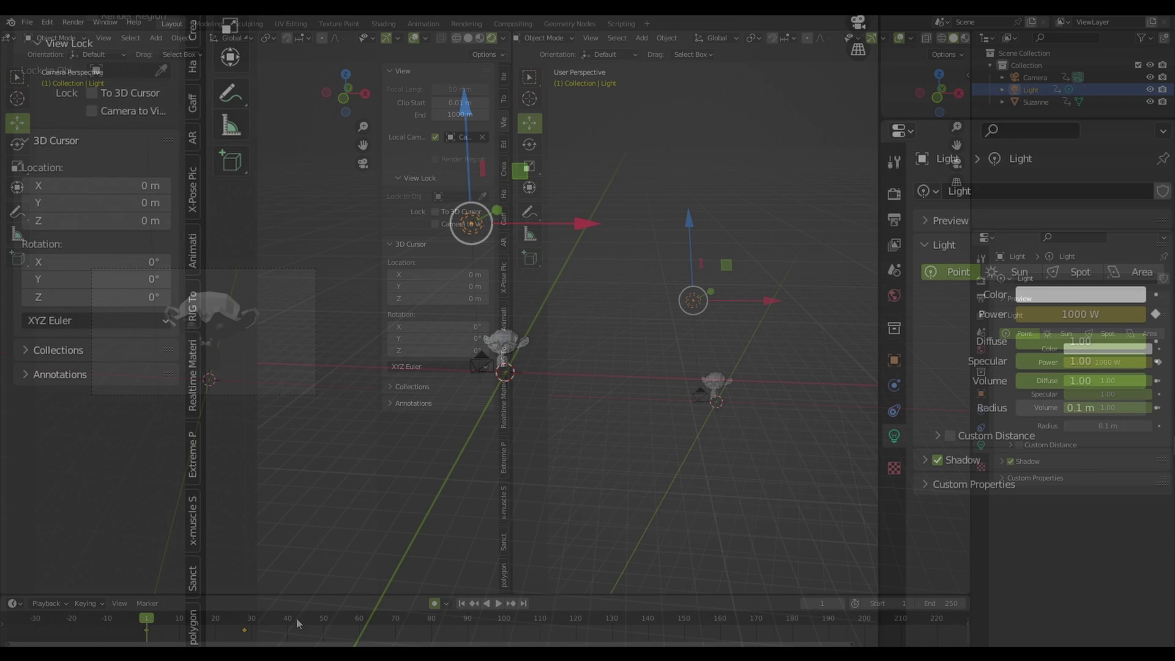
# - At frame 28, set the light Power to 5000 W and scrub back to check it
pyautogui.click(492, 604)
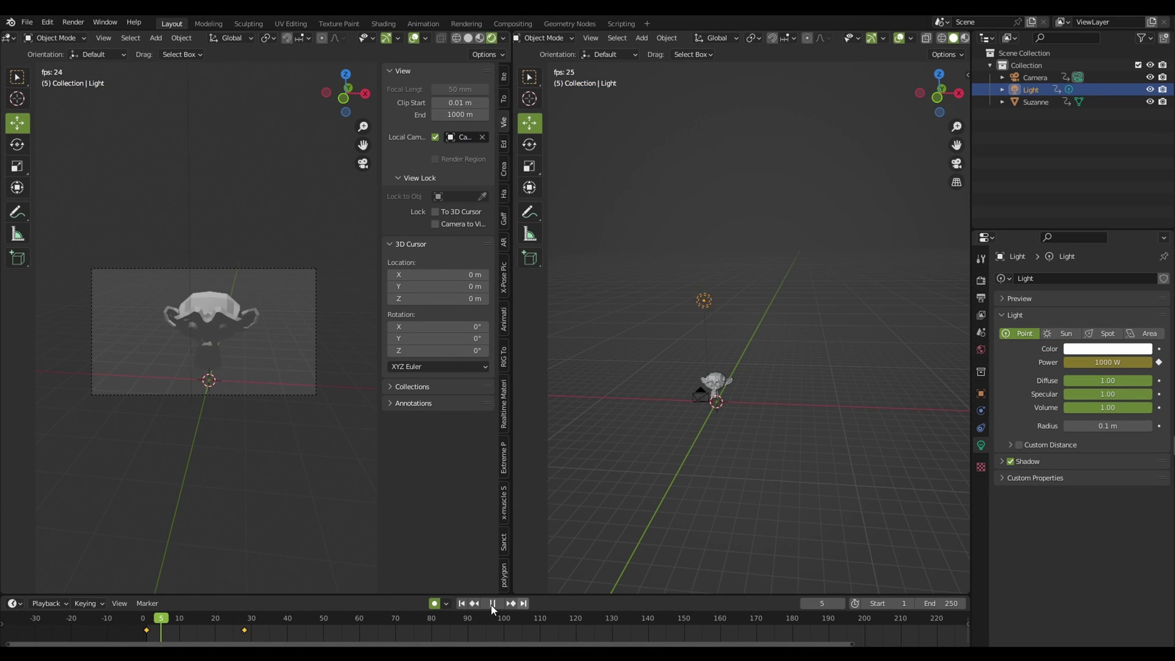
pyautogui.press('space')
pyautogui.click(244, 623)
pyautogui.click(1111, 363)
pyautogui.write('5')
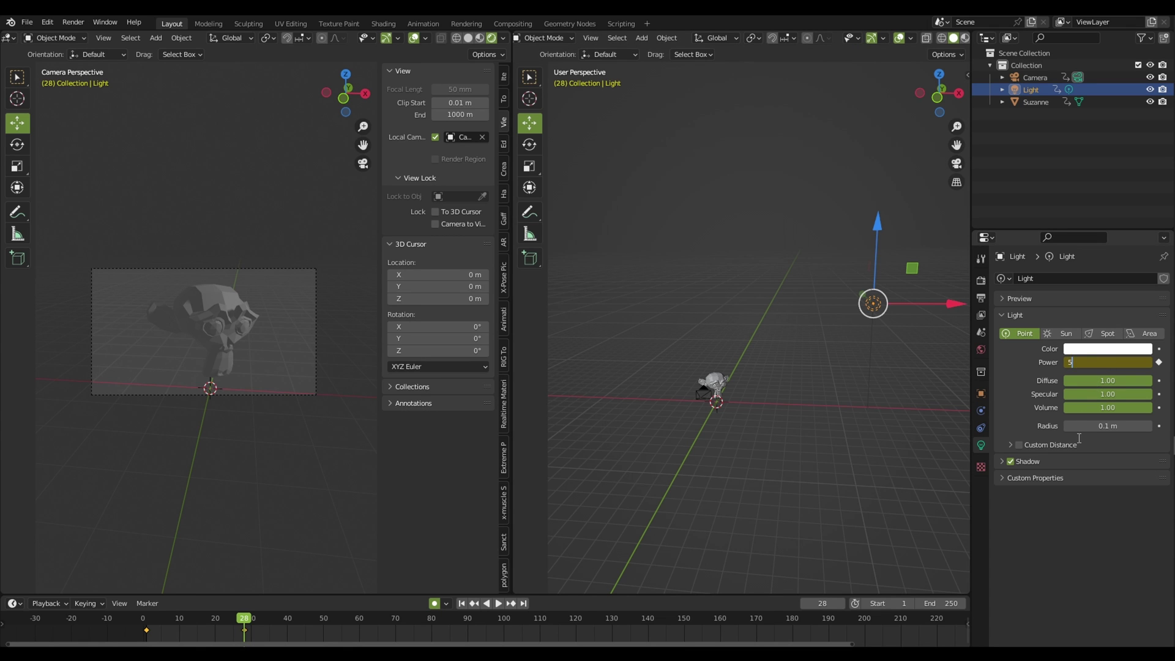
pyautogui.press('Return')
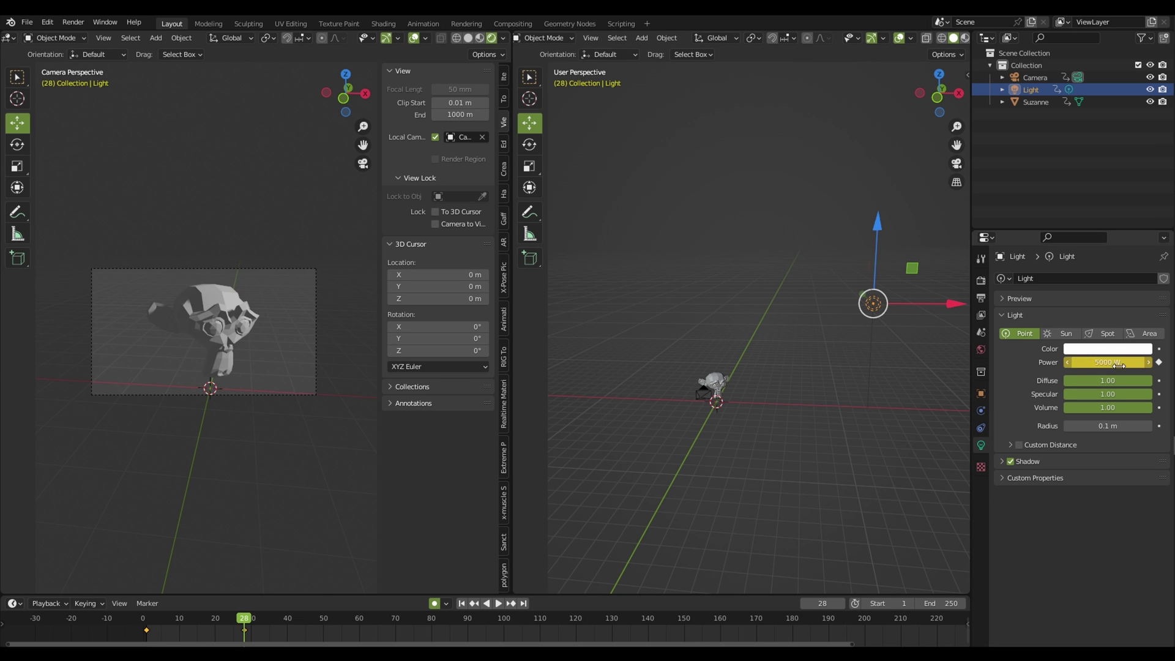
pyautogui.moveTo(294, 635)
pyautogui.mouseDown()
pyautogui.moveTo(149, 635)
pyautogui.moveTo(230, 635)
pyautogui.mouseUp()
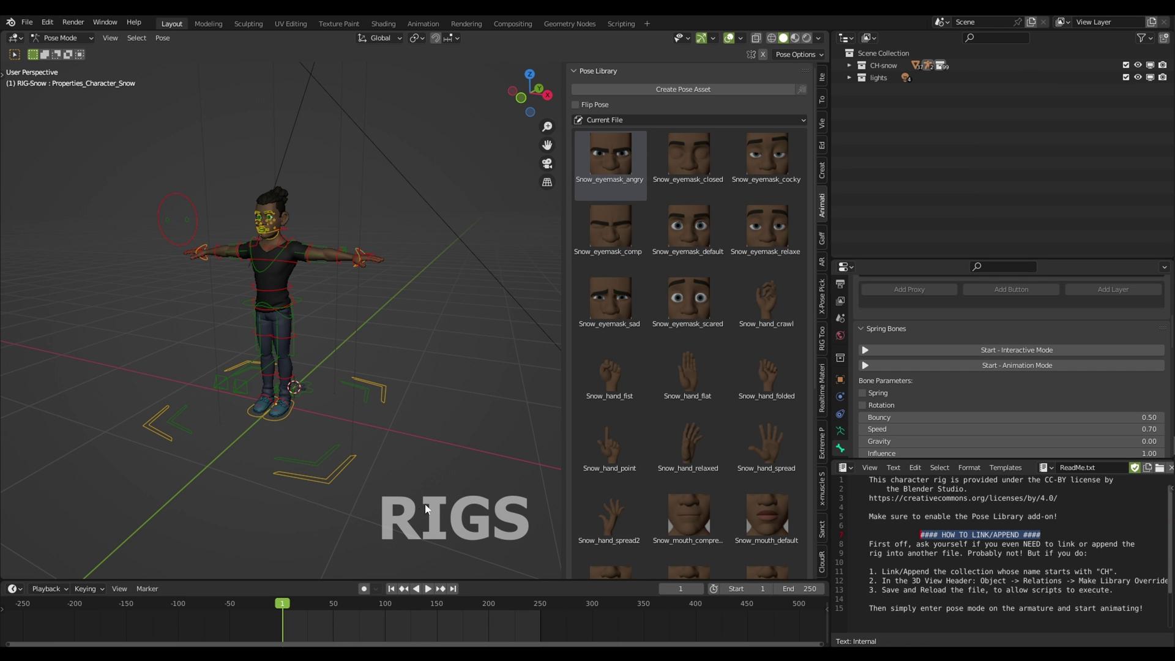
# - Face the character and switch the rig to Object Mode from the mode dropdown
pyautogui.moveTo(446, 457)
pyautogui.mouseDown(button='middle')
pyautogui.moveTo(480, 461)
pyautogui.moveTo(451, 511)
pyautogui.mouseUp(button='middle')
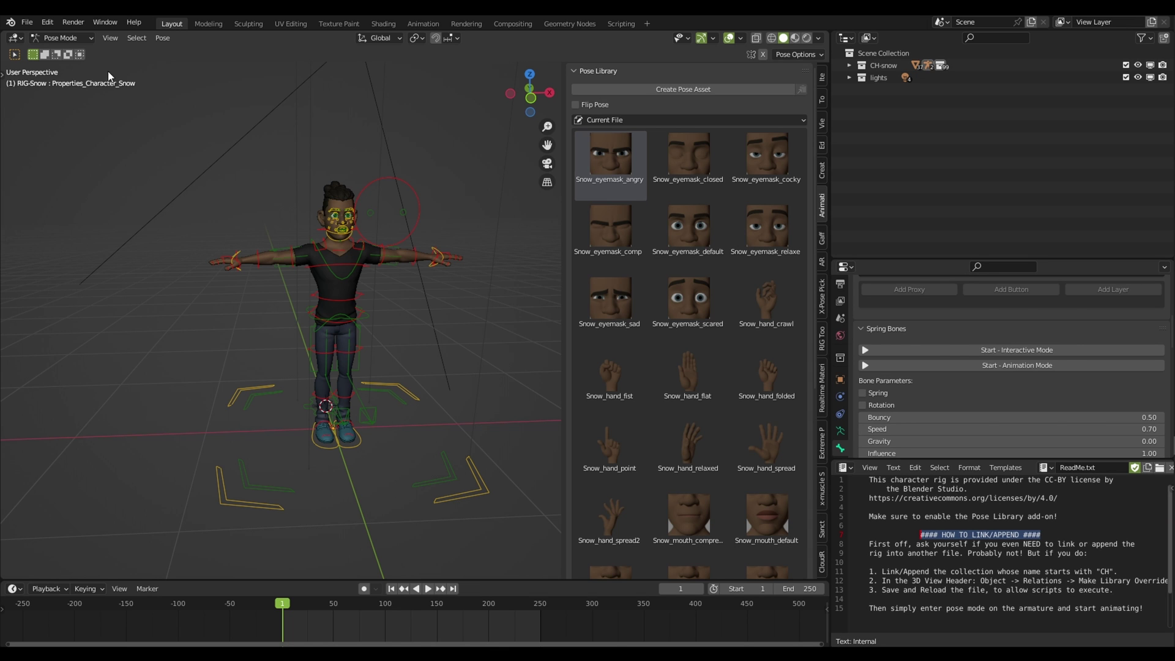
pyautogui.click(67, 37)
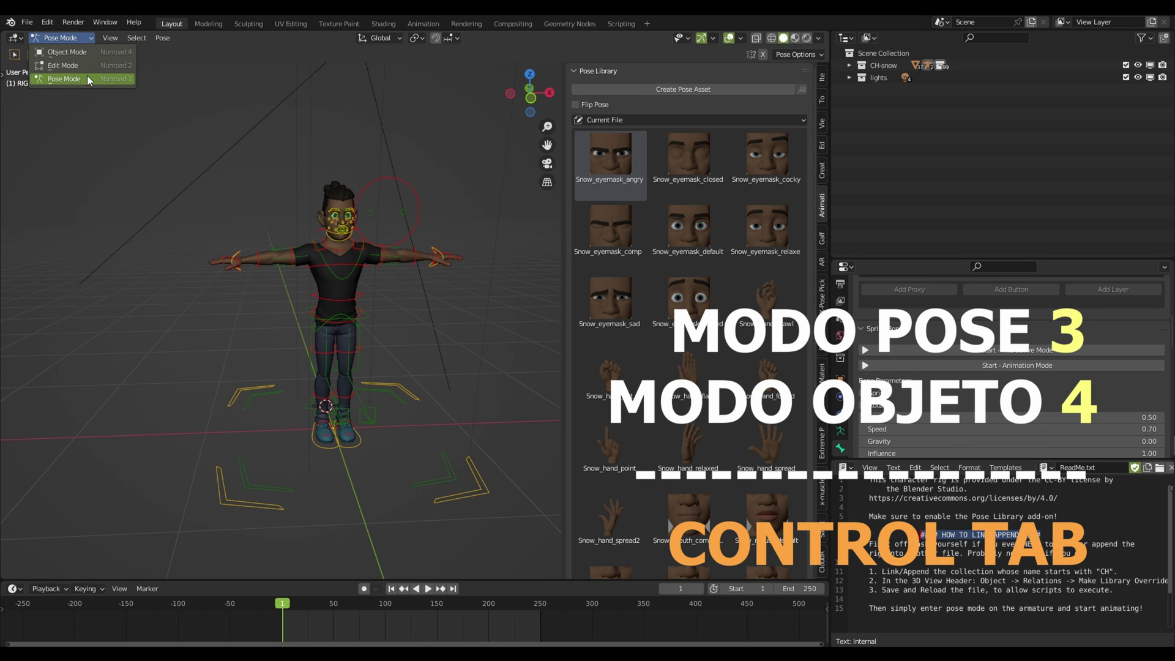
pyautogui.click(92, 51)
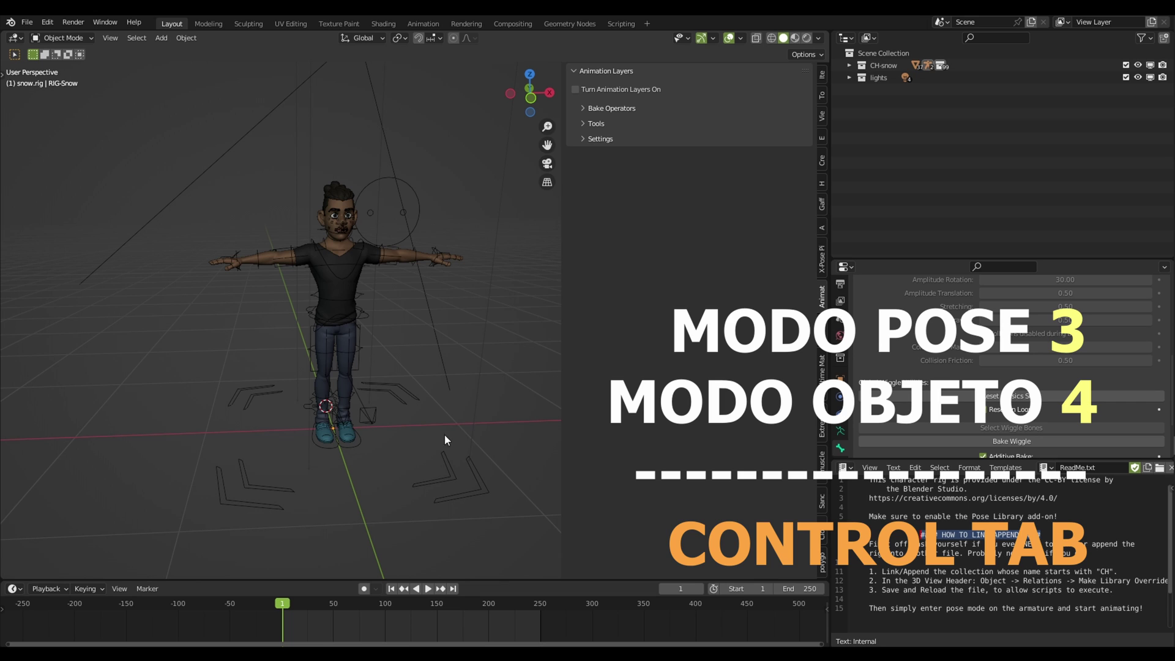
# - Toggle between Pose and Object Mode with Ctrl+Tab, ending with the whole armature selected
pyautogui.hotkey('ctrl', 'Tab')
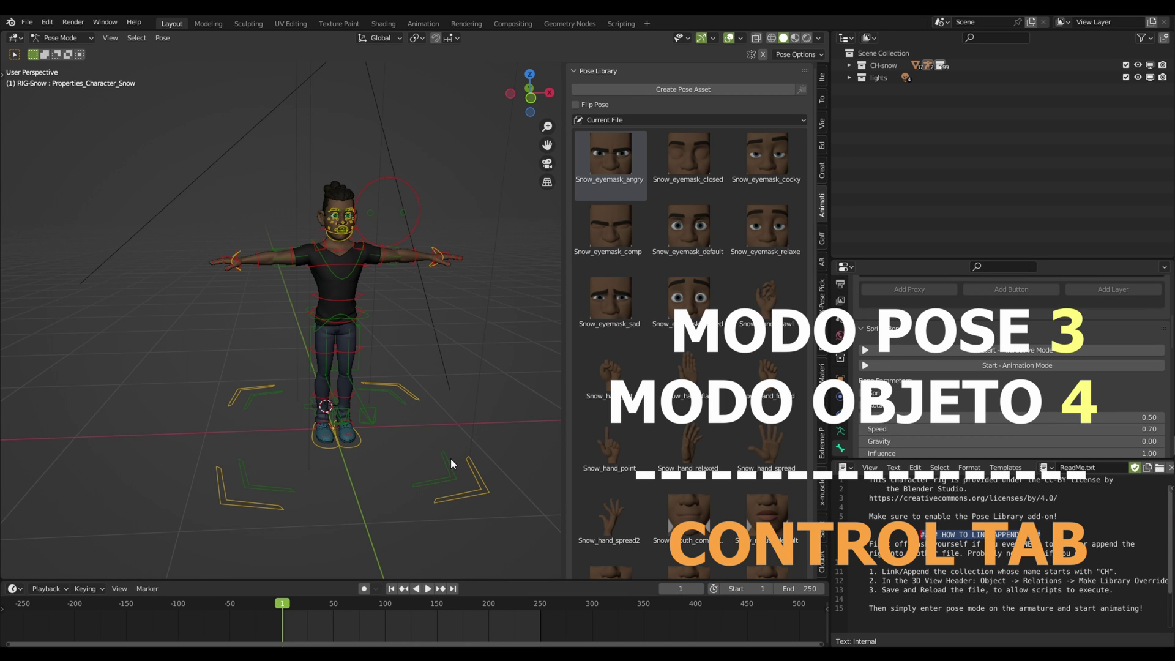
pyautogui.hotkey('ctrl', 'Tab')
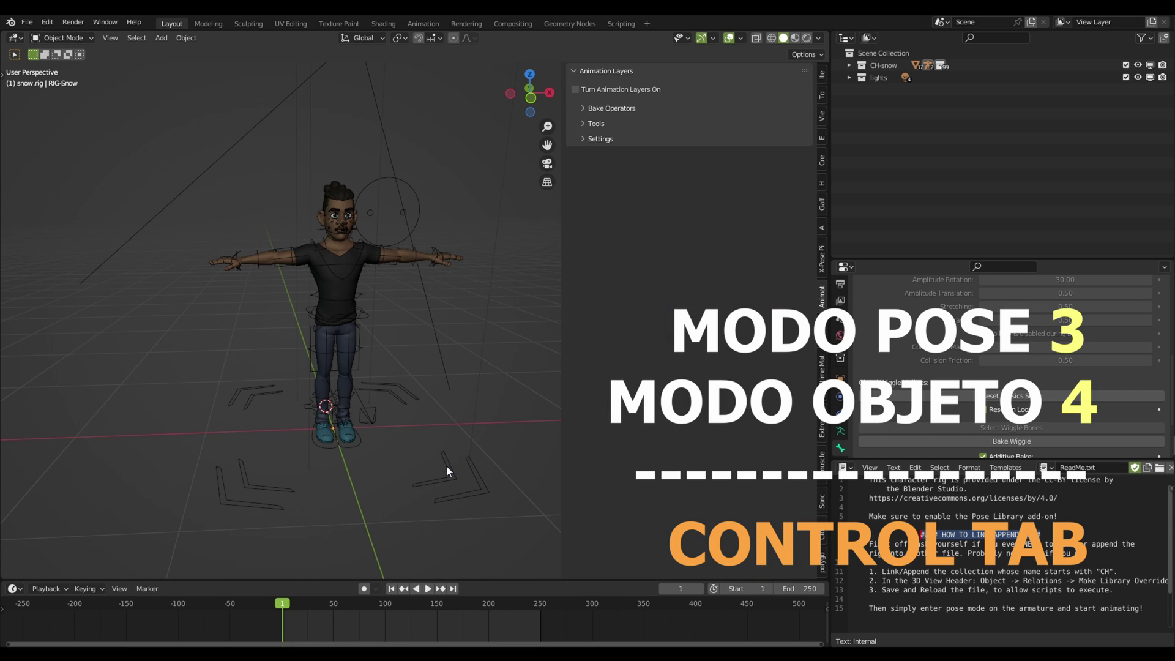
pyautogui.hotkey('ctrl', 'Tab')
pyautogui.hotkey('ctrl', 'Tab')
pyautogui.click(468, 494)
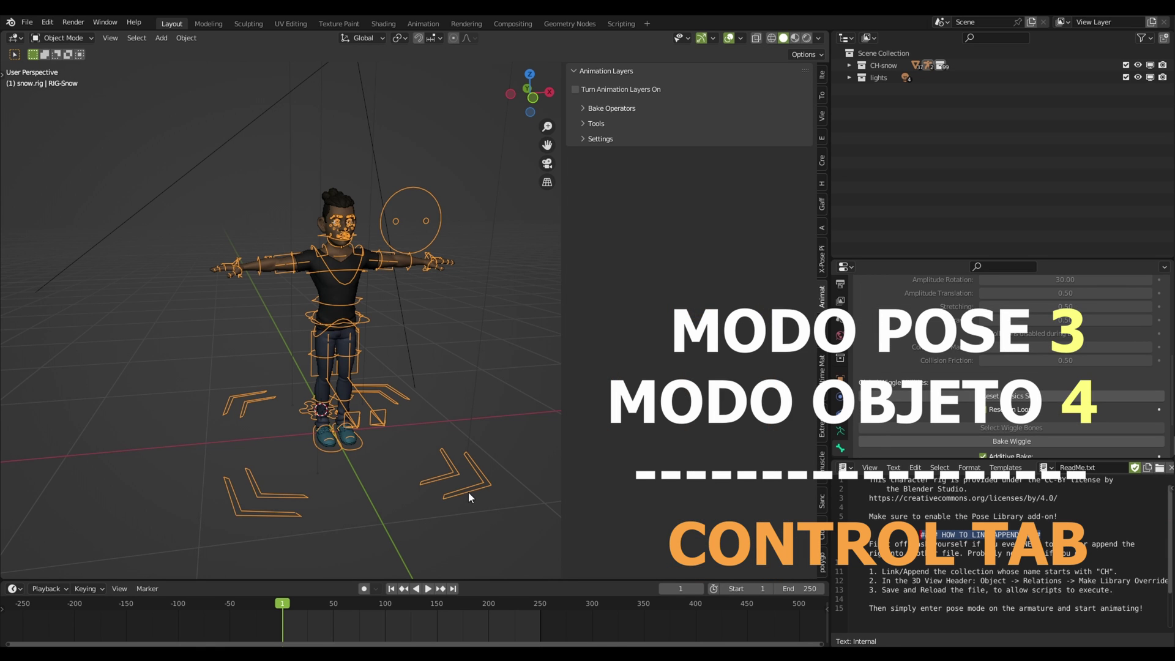
pyautogui.hotkey('shift', 'space')
pyautogui.press('g')
pyautogui.scroll(-3, 468, 489)
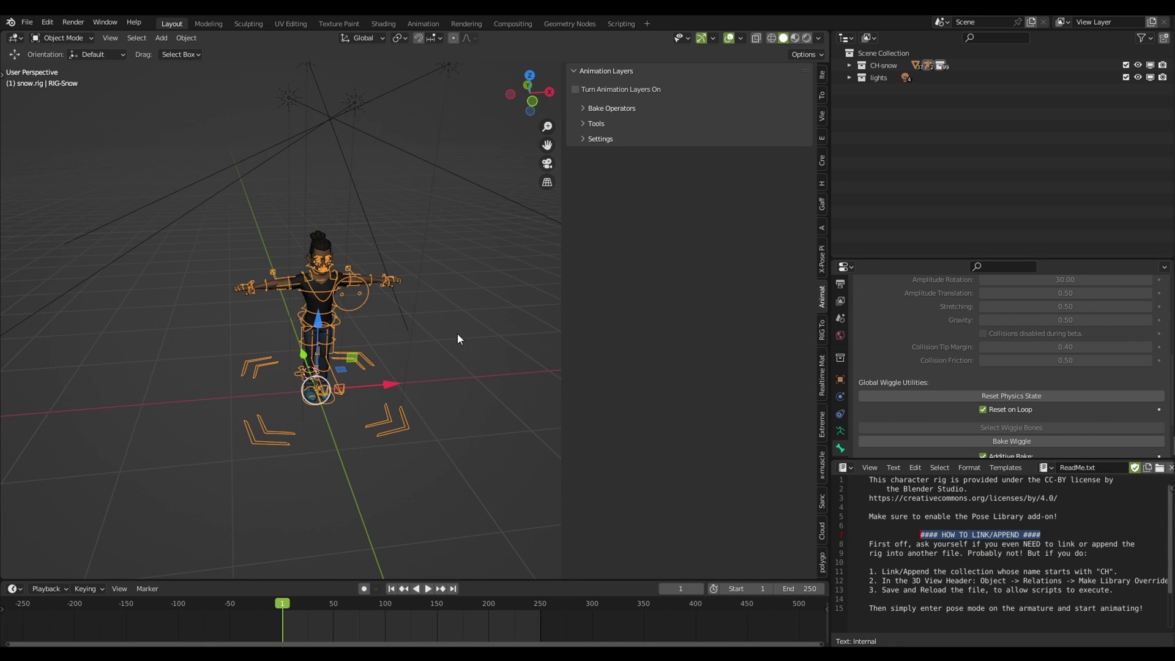
# - Try moving and rotating the whole rig, then cancel and undo to keep it at the origin
pyautogui.moveTo(389, 383)
pyautogui.mouseDown()
pyautogui.moveTo(173, 428)
pyautogui.moveTo(392, 373)
pyautogui.mouseUp()
pyautogui.scroll(-3, 392, 373)
pyautogui.scroll(4, 392, 374)
pyautogui.hotkey('shift', 'space')
pyautogui.press('r')
pyautogui.moveTo(428, 439); pyautogui.dragTo(493, 424)
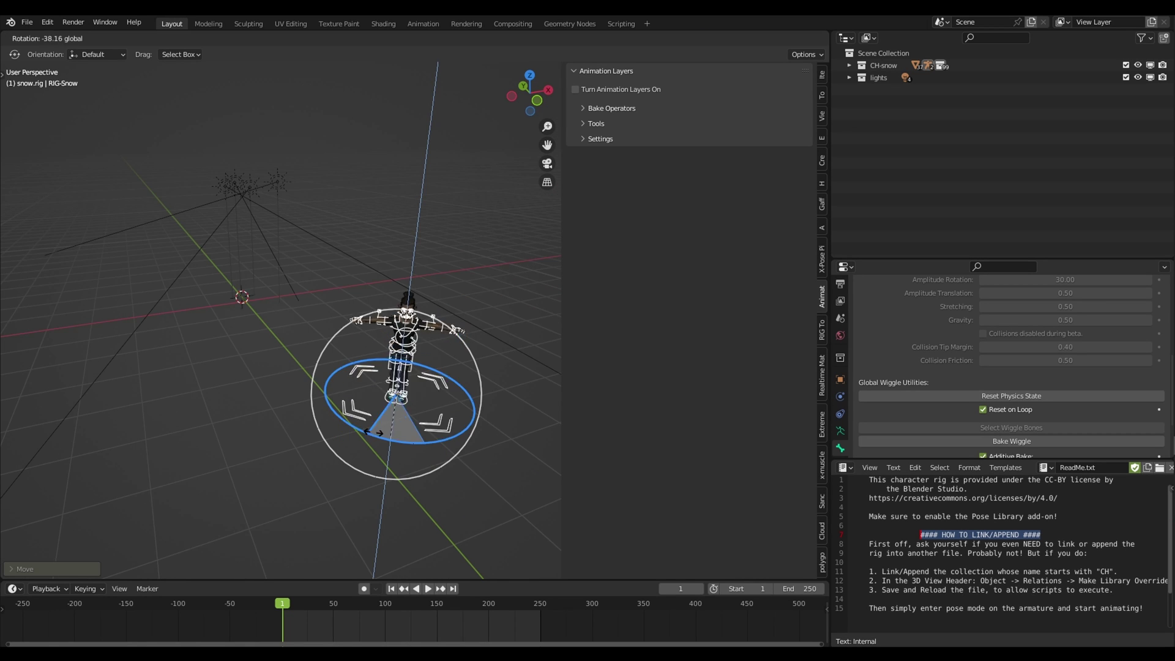
pyautogui.press('Escape')
pyautogui.hotkey('ctrl', 'z')
pyautogui.scroll(-4, 414, 480)
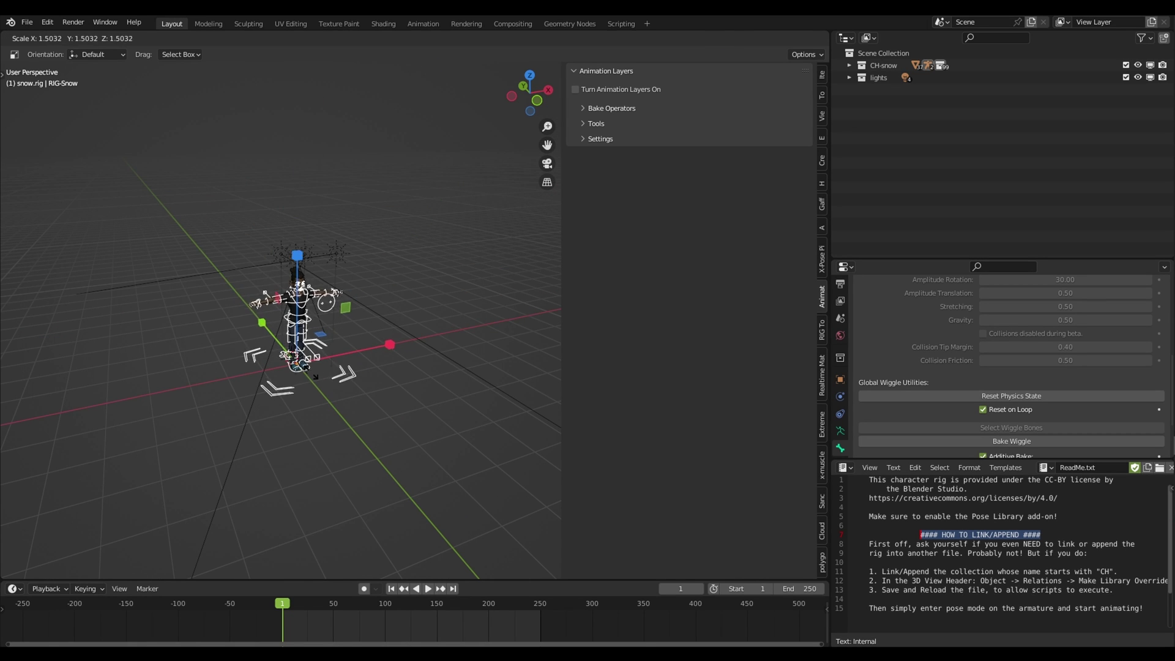
pyautogui.scroll(5, 414, 479)
# - Nudge the rig slightly, view it from the front, and switch into Pose Mode
pyautogui.moveTo(444, 470)
pyautogui.mouseDown(button='middle')
pyautogui.moveTo(443, 486)
pyautogui.moveTo(384, 488)
pyautogui.mouseUp(button='middle')
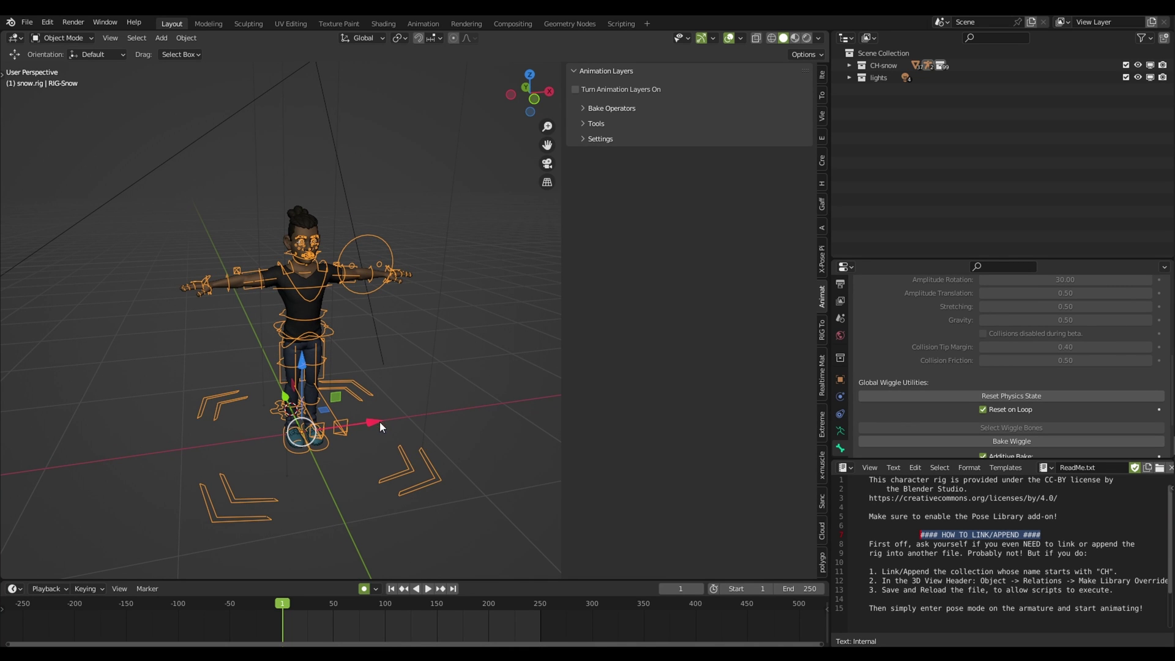
pyautogui.moveTo(379, 426); pyautogui.dragTo(421, 423)
pyautogui.scroll(-4, 428, 440)
pyautogui.moveTo(447, 460)
pyautogui.mouseDown(button='middle')
pyautogui.moveTo(377, 429)
pyautogui.moveTo(441, 483)
pyautogui.moveTo(440, 466)
pyautogui.moveTo(413, 459)
pyautogui.mouseUp(button='middle')
pyautogui.scroll(2, 414, 480)
pyautogui.moveTo(390, 395); pyautogui.dragTo(408, 404, button='middle')
pyautogui.moveTo(412, 403); pyautogui.dragTo(424, 409)
pyautogui.moveTo(441, 486)
pyautogui.mouseDown(button='middle')
pyautogui.moveTo(464, 493)
pyautogui.moveTo(447, 519)
pyautogui.moveTo(453, 493)
pyautogui.moveTo(414, 498)
pyautogui.moveTo(408, 458)
pyautogui.mouseUp(button='middle')
pyautogui.scroll(-2, 453, 494)
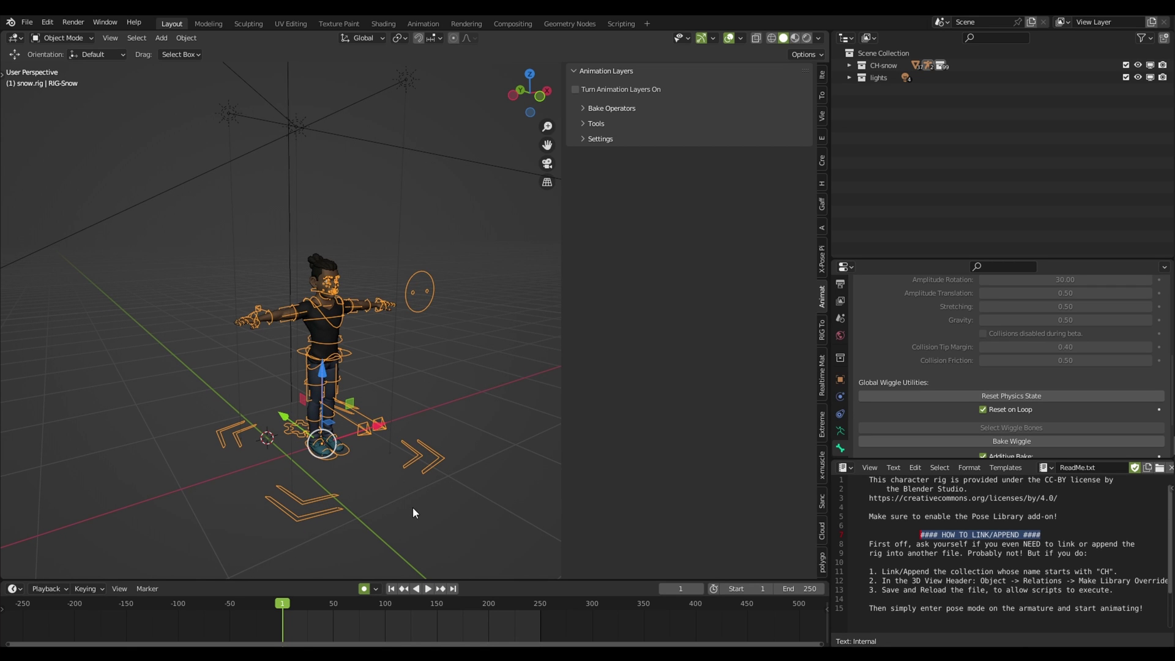
pyautogui.moveTo(409, 517)
pyautogui.mouseDown(button='middle')
pyautogui.moveTo(382, 517)
pyautogui.moveTo(388, 474)
pyautogui.moveTo(398, 501)
pyautogui.moveTo(343, 435)
pyautogui.moveTo(283, 399)
pyautogui.mouseUp(button='middle')
pyautogui.hotkey('ctrl', 'Tab')
# - Adjust the P-root control and key the starting pose at frame 1
pyautogui.click(389, 475)
pyautogui.hotkey('shift', 'space')
pyautogui.press('g')
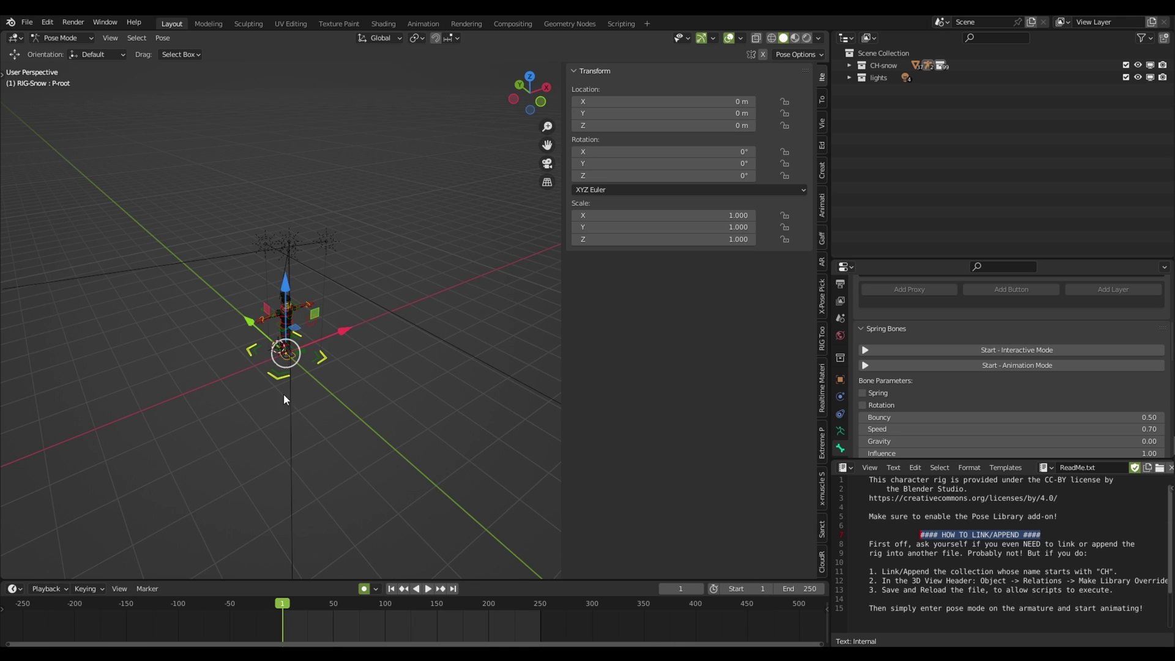
pyautogui.moveTo(254, 322); pyautogui.dragTo(272, 315, button='middle')
pyautogui.moveTo(272, 315)
pyautogui.mouseDown()
pyautogui.moveTo(446, 454)
pyautogui.moveTo(472, 414)
pyautogui.mouseUp()
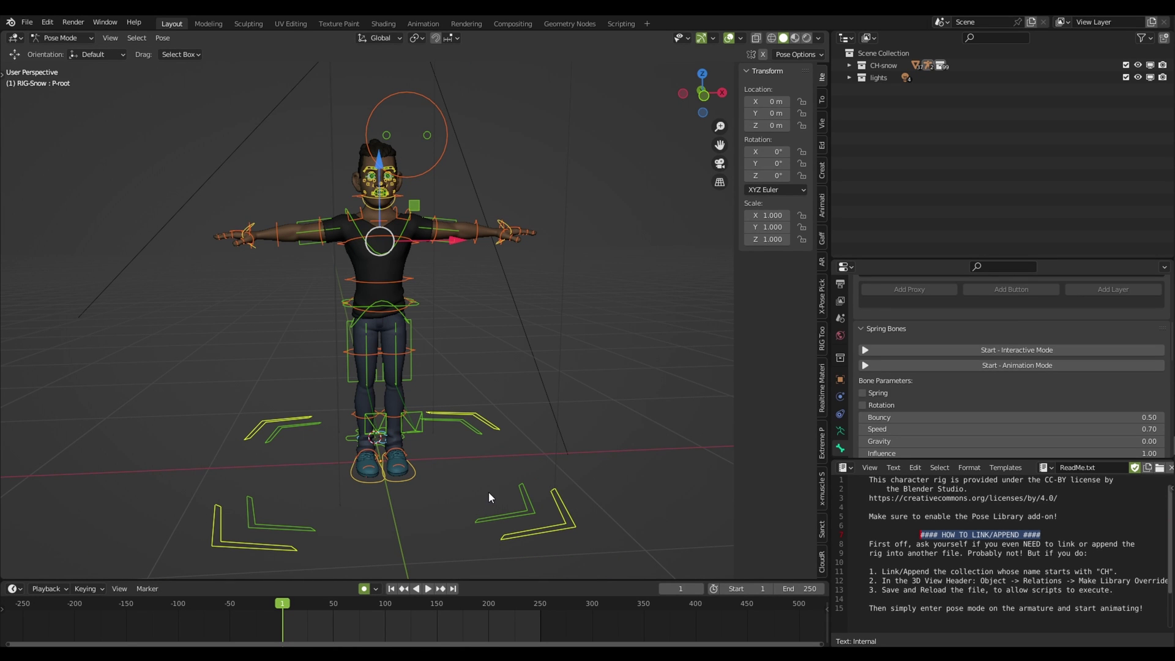
pyautogui.press('i')
# - At frame 52, move and rotate MSTR-Spine_Torso to lean the torso
pyautogui.moveTo(343, 604); pyautogui.dragTo(335, 603)
pyautogui.moveTo(436, 450)
pyautogui.mouseDown(button='middle')
pyautogui.moveTo(401, 352)
pyautogui.moveTo(436, 365)
pyautogui.mouseUp(button='middle')
pyautogui.click(371, 298)
pyautogui.press('g')
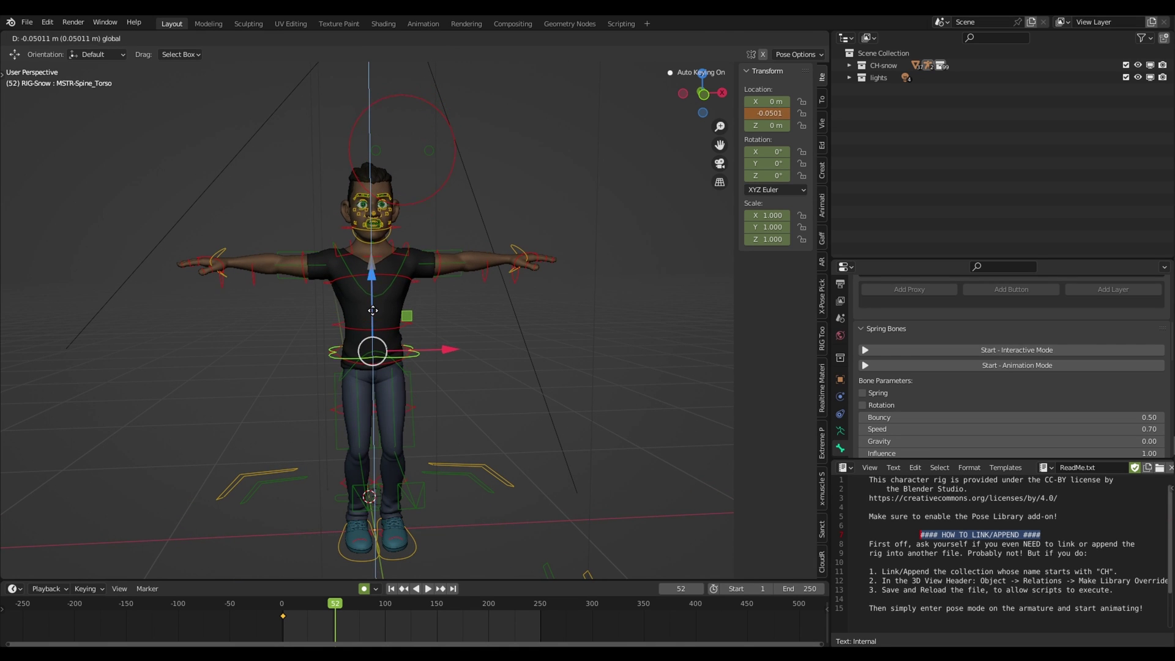
pyautogui.click(374, 316)
pyautogui.press('r')
pyautogui.press('r')
pyautogui.click(508, 283)
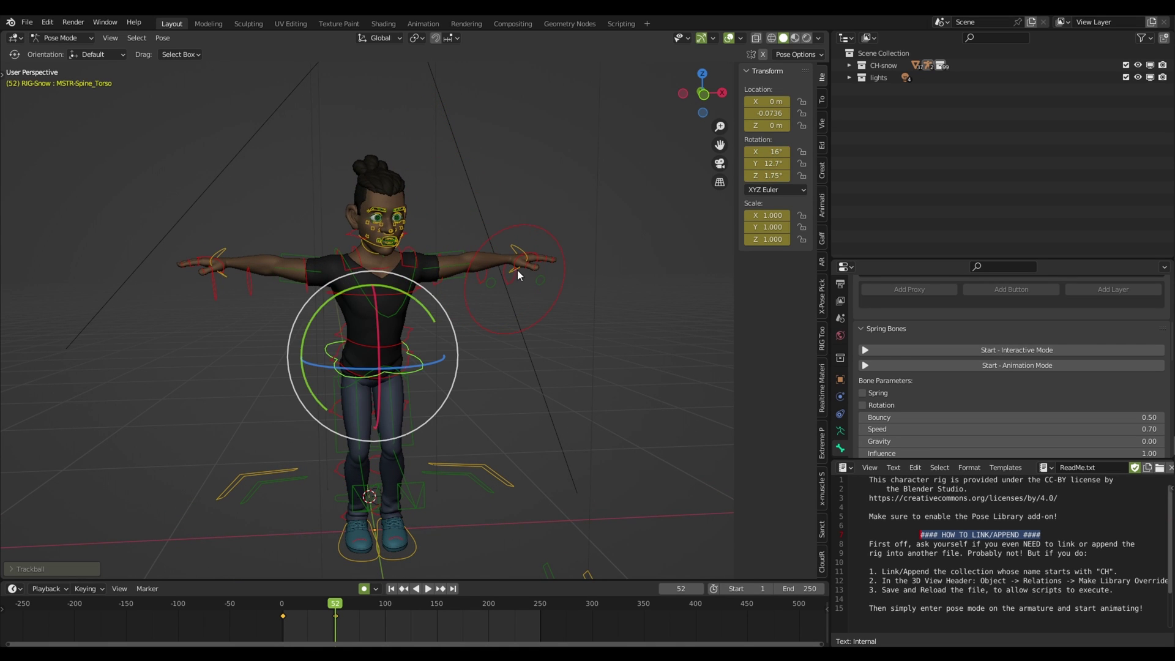
# - Bring the IK-MSTR-Wrist.L hand down beside the body and rotate the wrist
pyautogui.click(519, 271)
pyautogui.hotkey('shift', 'space')
pyautogui.press('g')
pyautogui.moveTo(519, 271); pyautogui.dragTo(278, 606)
pyautogui.hotkey('shift', 'space')
pyautogui.press('r')
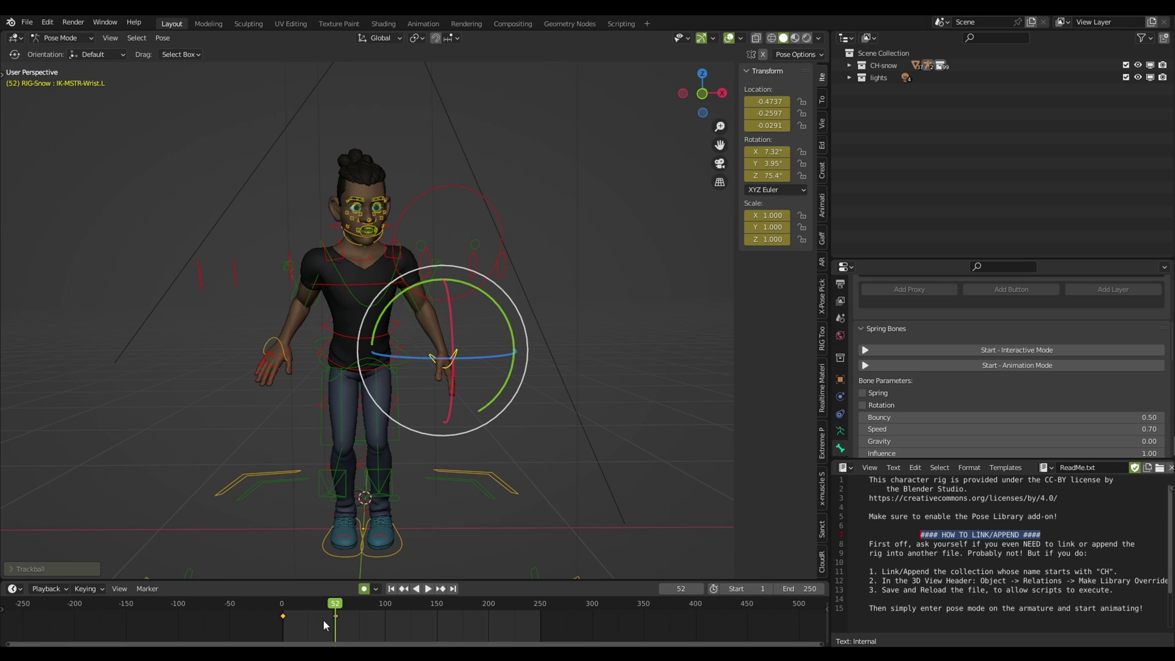
pyautogui.click(351, 623)
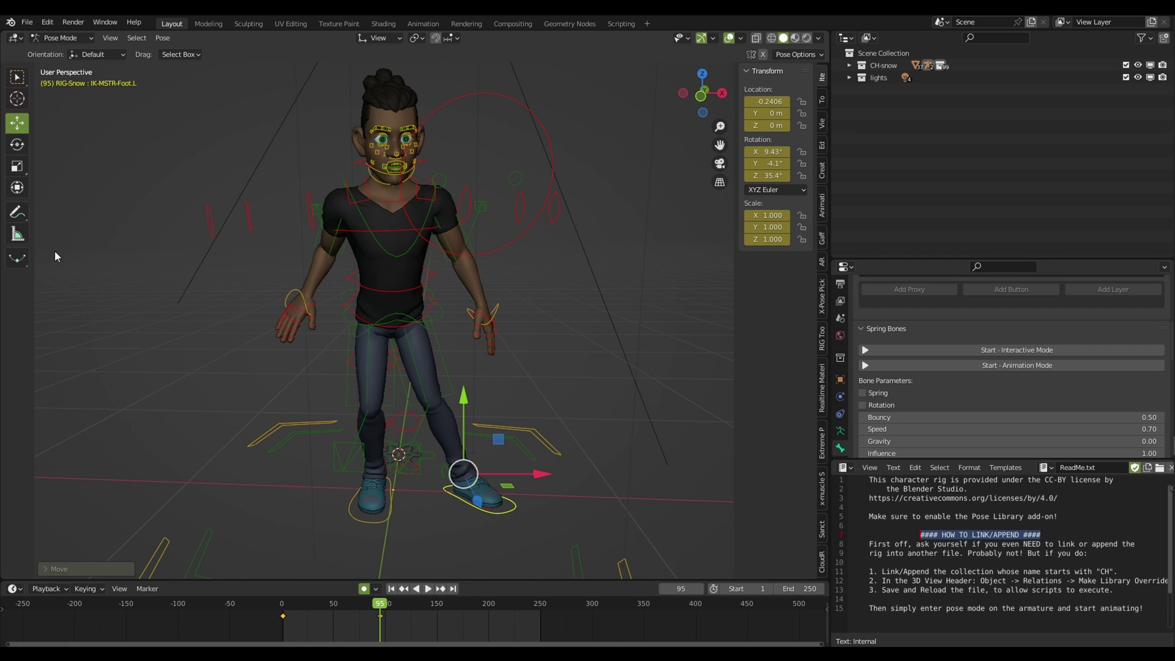
# - Try the scale, transform and rotate tools, then shift the left foot control sideways
pyautogui.click(15, 147)
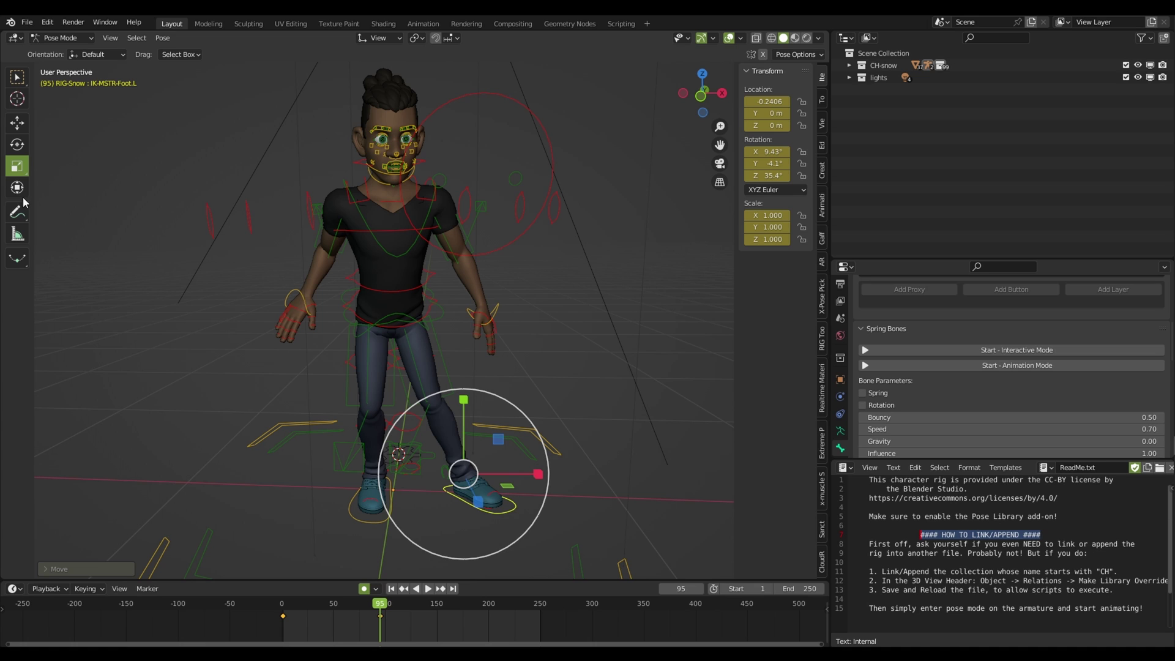
pyautogui.click(16, 191)
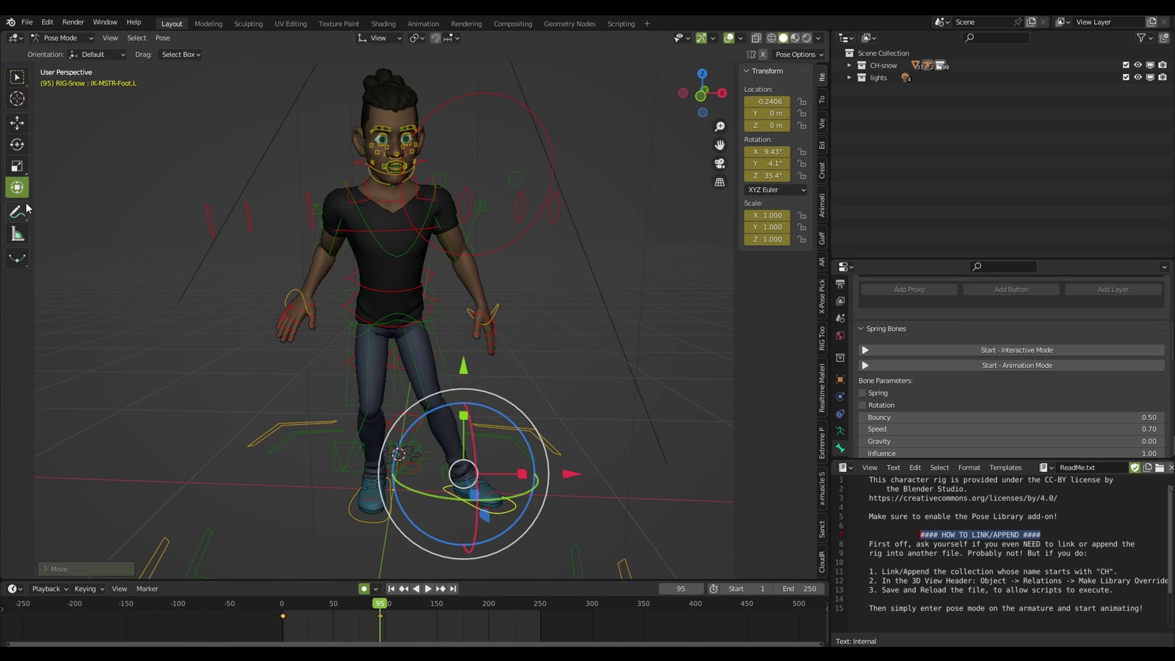
pyautogui.hotkey('shift', 'space')
pyautogui.press('r')
pyautogui.scroll(3, 552, 484)
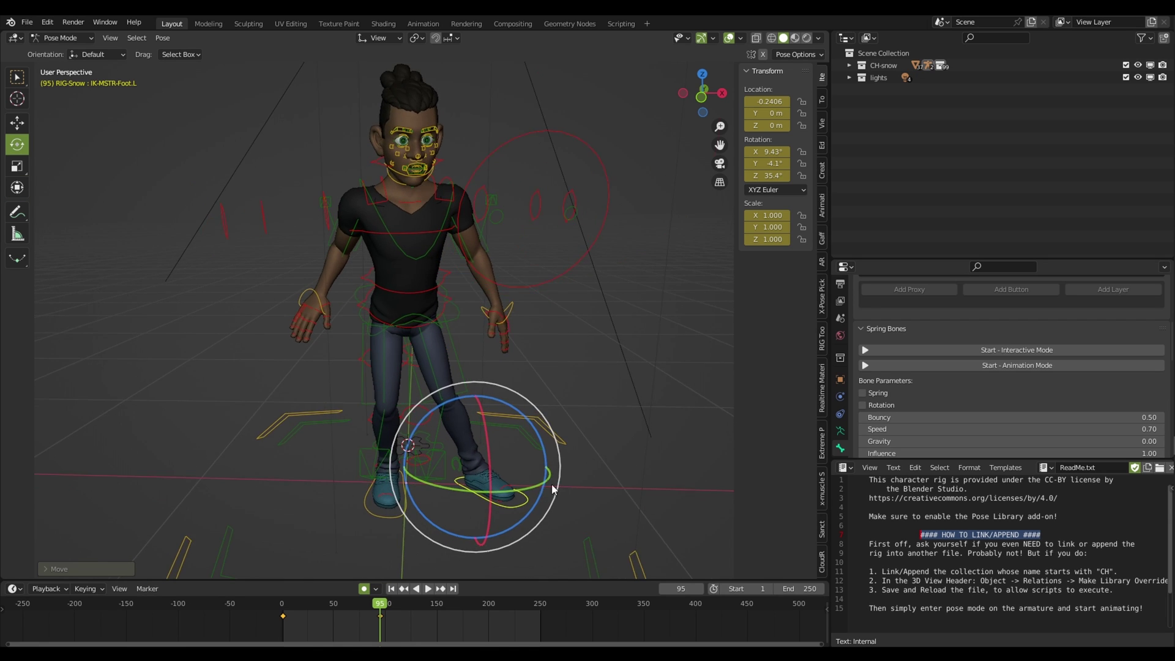
pyautogui.keyDown('shift'); pyautogui.moveTo(564, 480); pyautogui.dragTo(563, 423, button='middle'); pyautogui.keyUp('shift')
pyautogui.hotkey('shift', 'space')
pyautogui.press('g')
pyautogui.press('g')
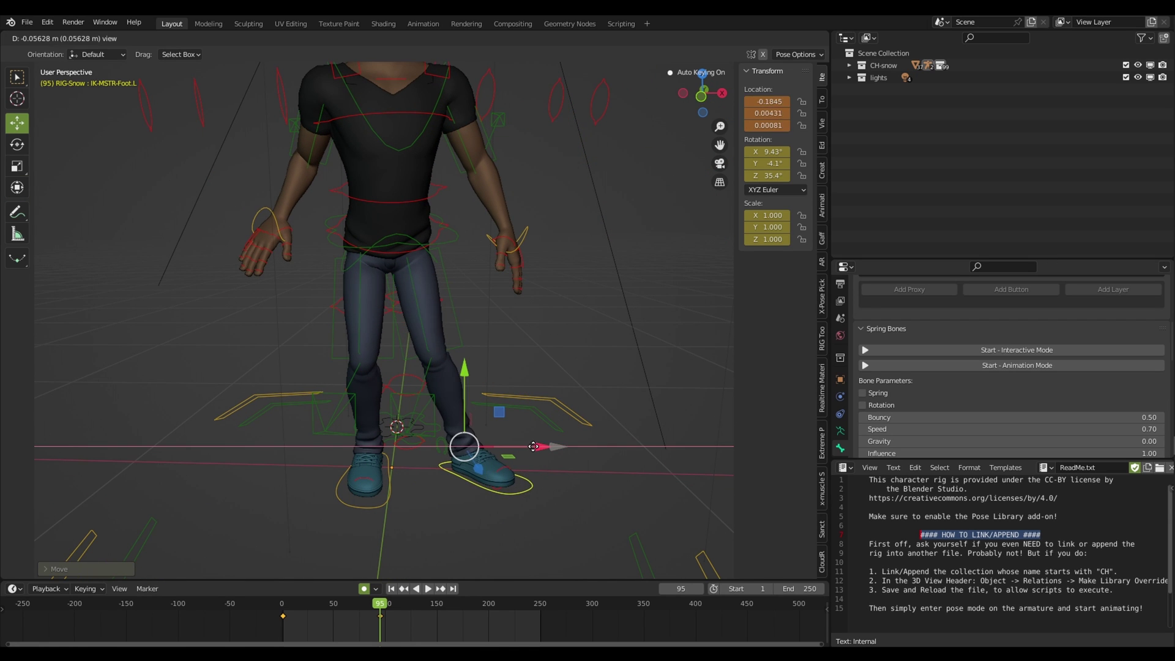
pyautogui.click(523, 445)
# - Turn the left foot forward, cancel an attempted enlargement, then rotate it freely
pyautogui.moveTo(517, 470); pyautogui.dragTo(519, 465)
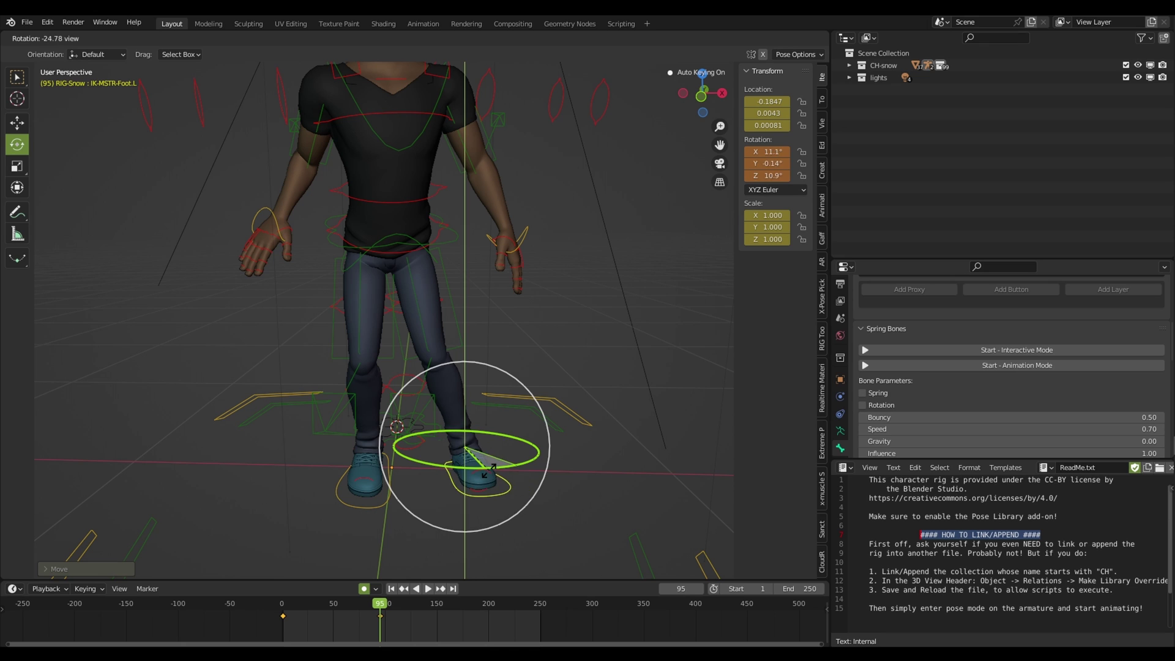
pyautogui.press('w')
pyautogui.press('e')
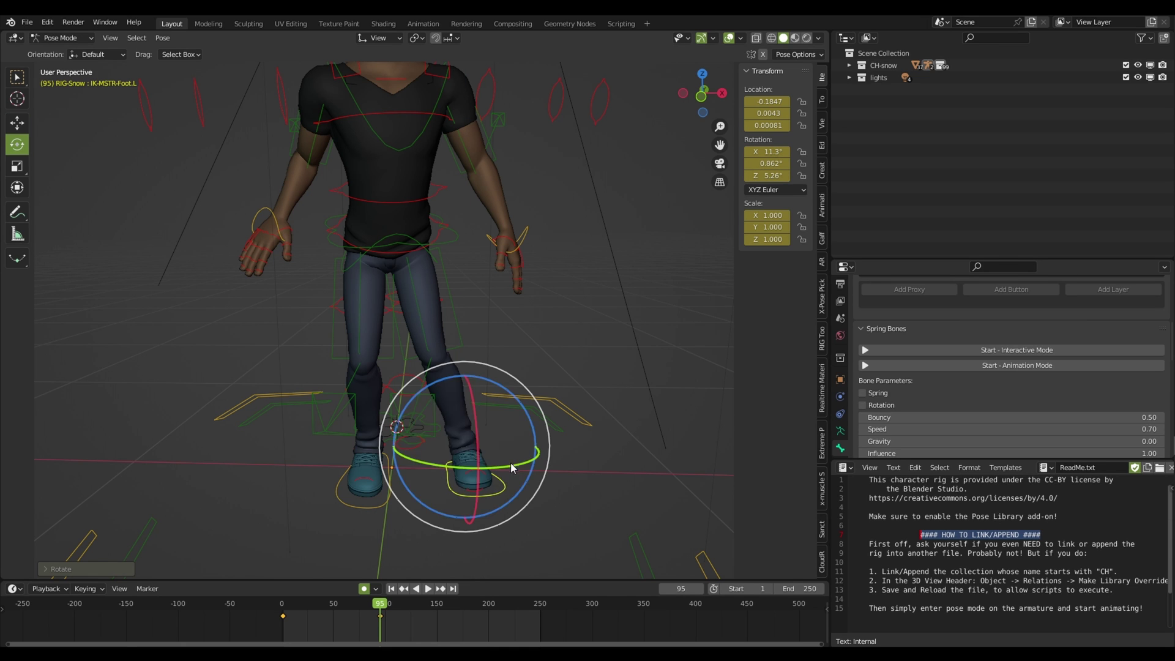
pyautogui.press('r')
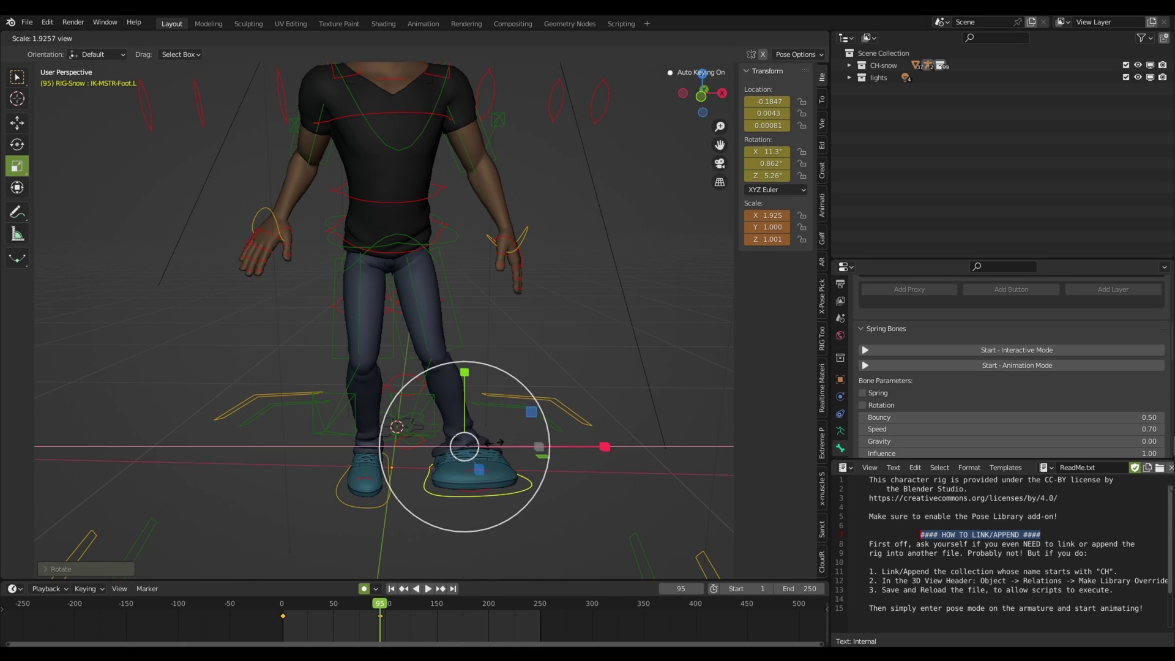
pyautogui.moveTo(539, 420); pyautogui.dragTo(552, 378)
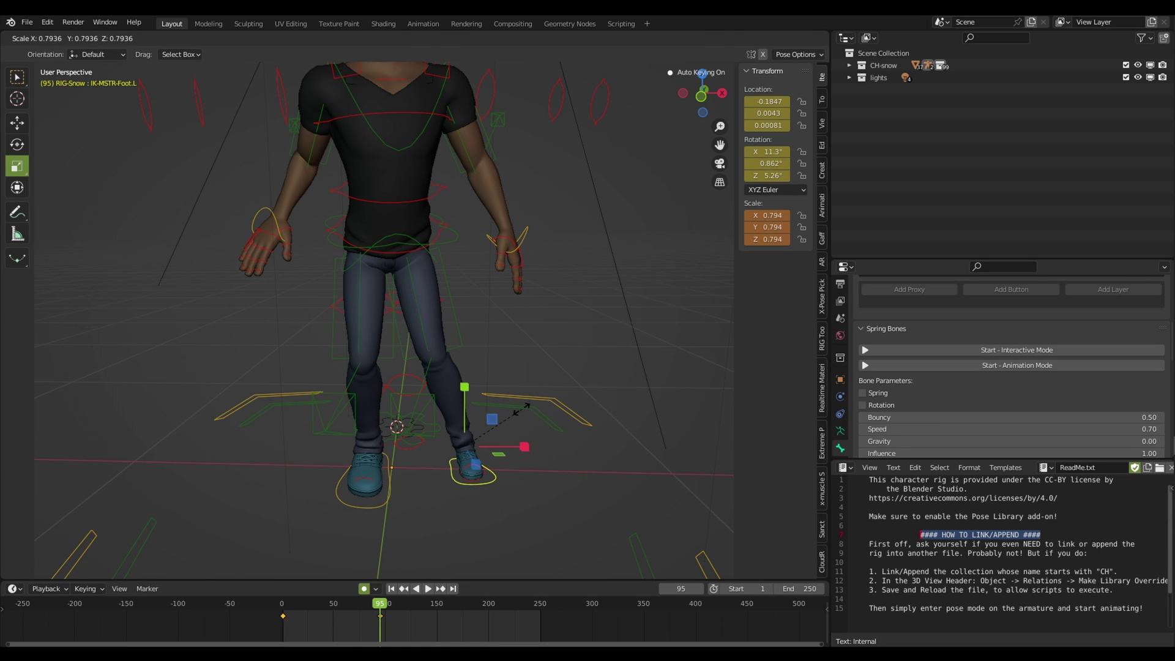
pyautogui.press('Escape')
pyautogui.press('e')
pyautogui.moveTo(468, 481); pyautogui.dragTo(580, 476)
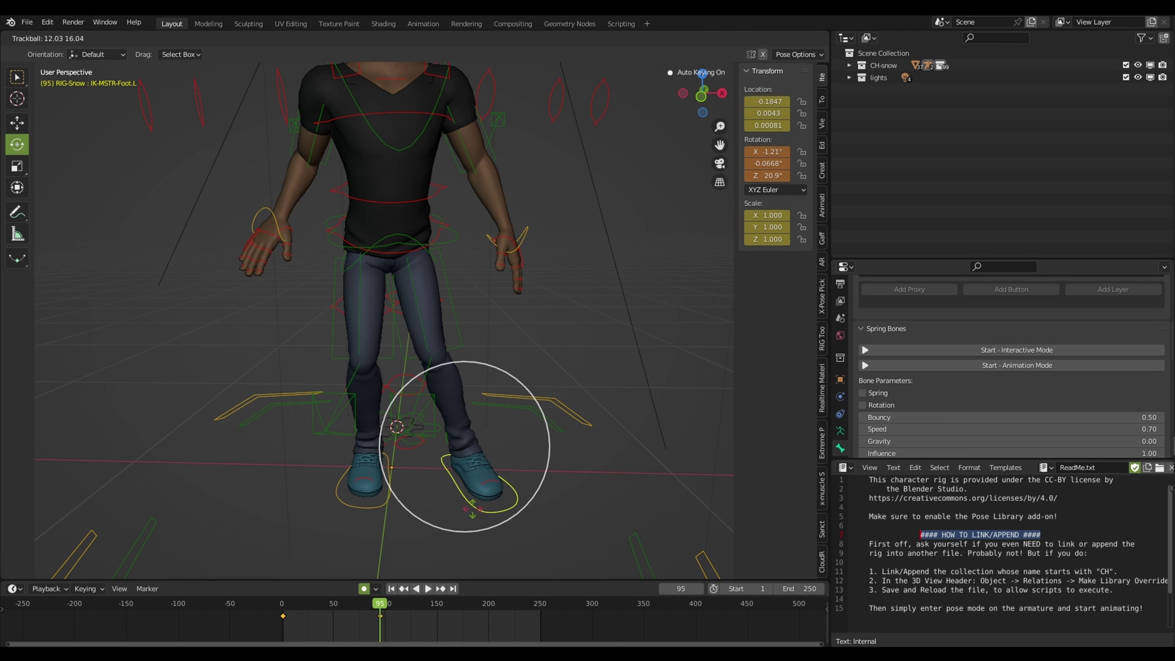
# - Select the left wrist control and move the left hand slightly
pyautogui.moveTo(580, 476); pyautogui.dragTo(578, 370, button='middle')
pyautogui.click(515, 281)
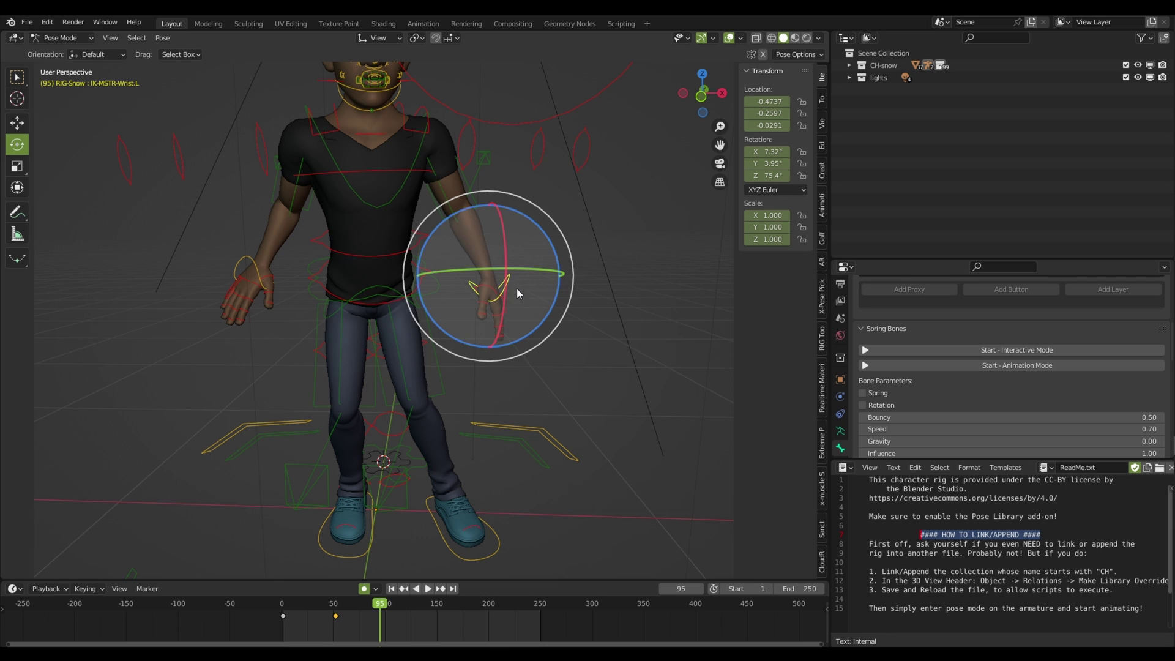
pyautogui.press('w')
pyautogui.moveTo(489, 276); pyautogui.dragTo(510, 293)
# - Nudge the left knee pole target to X 0.26637, Y -0.0257, Z -0.0907 at frame 95
pyautogui.moveTo(489, 419)
pyautogui.mouseDown(button='middle')
pyautogui.moveTo(516, 431)
pyautogui.moveTo(460, 457)
pyautogui.mouseUp(button='middle')
pyautogui.click(440, 448)
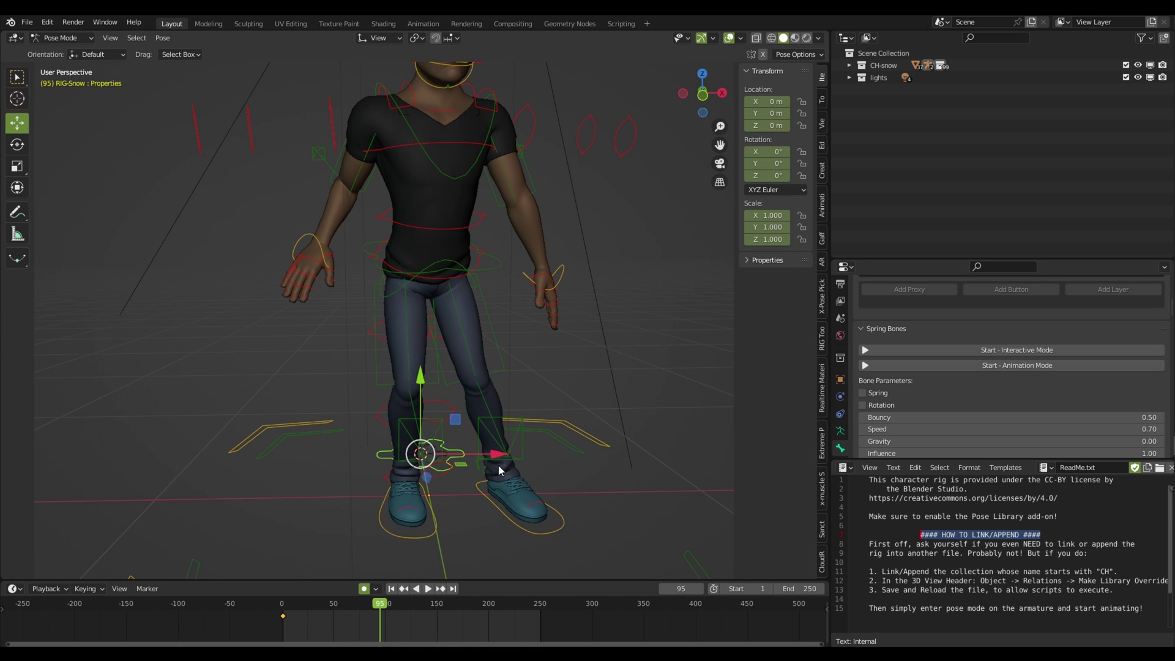
pyautogui.moveTo(499, 465); pyautogui.dragTo(598, 415)
pyautogui.scroll(3, 563, 482)
pyautogui.scroll(-1, 538, 480)
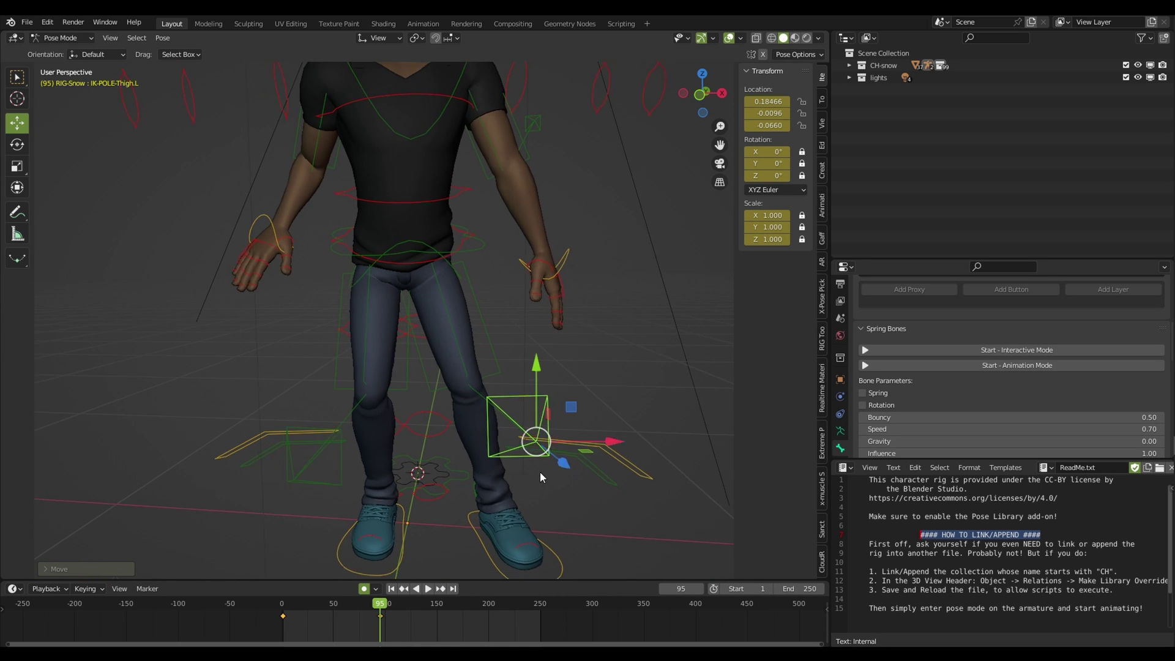
pyautogui.scroll(-2, 540, 471)
pyautogui.press('g')
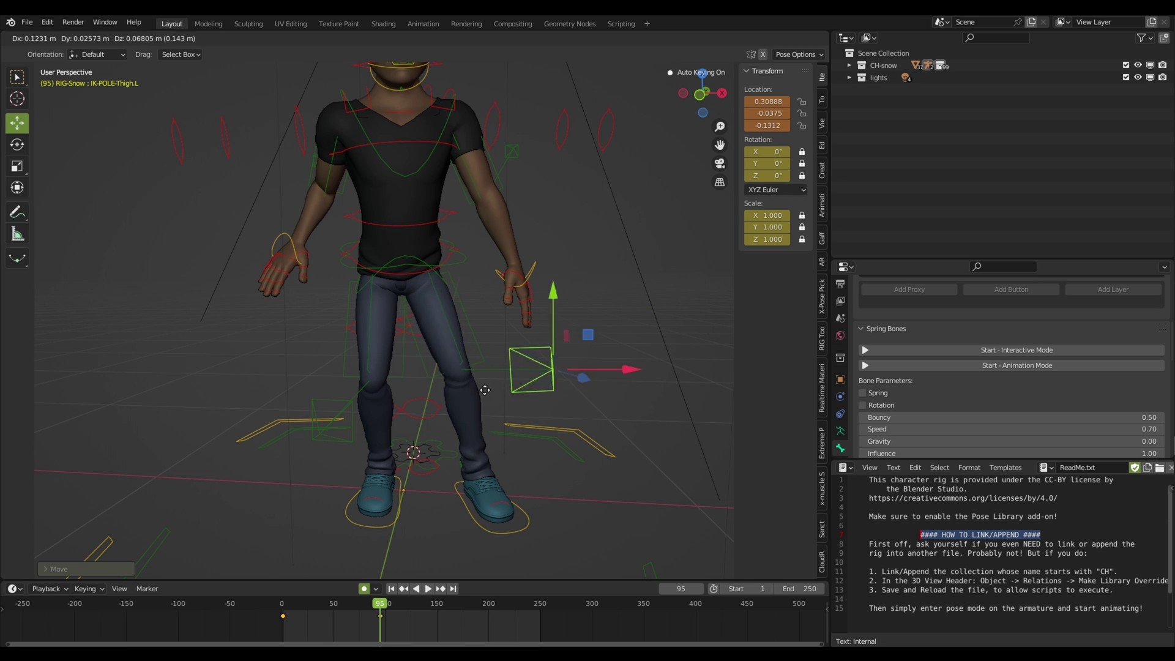
pyautogui.click(594, 357)
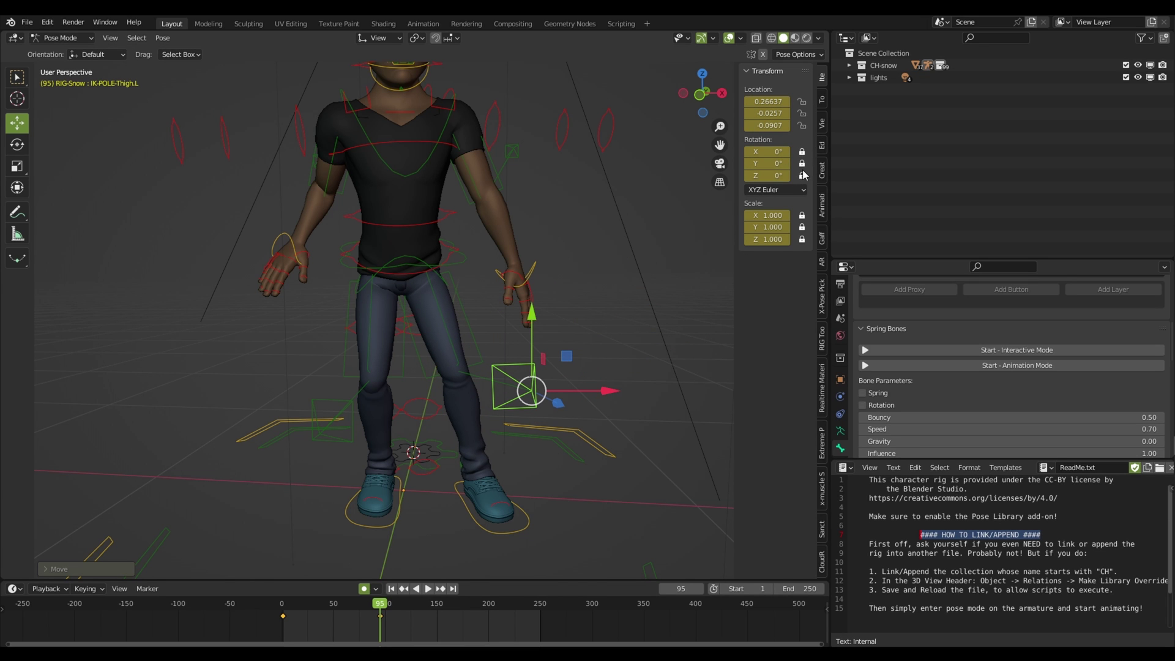
pyautogui.click(526, 521)
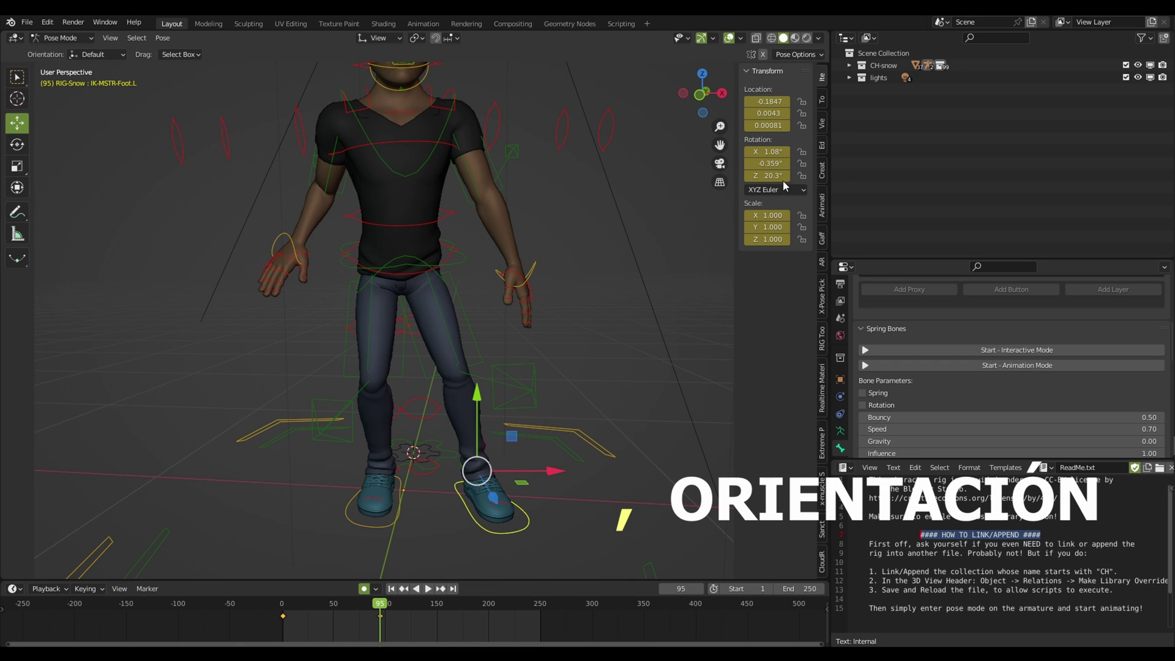
# - Test-scale, then move IK-MSTR-Foot.L to X -0.208, Y -0.0024, Z 0.047, checking orientation options
pyautogui.hotkey('shift', 'space')
pyautogui.press('s')
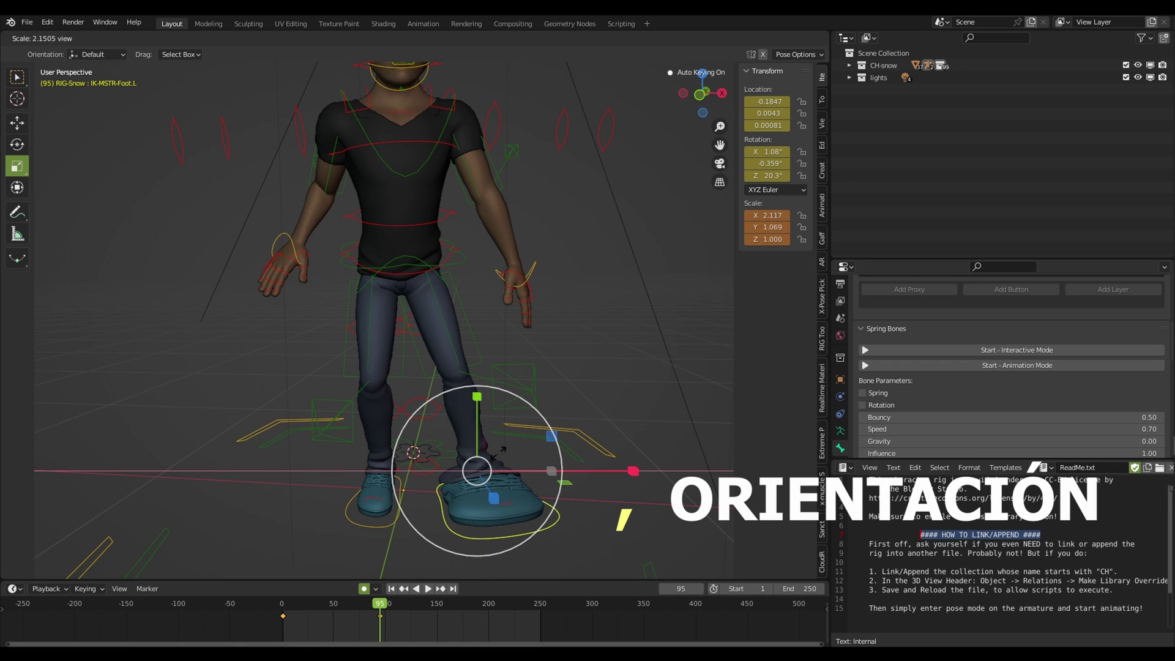
pyautogui.hotkey('shift', 'space')
pyautogui.press('g')
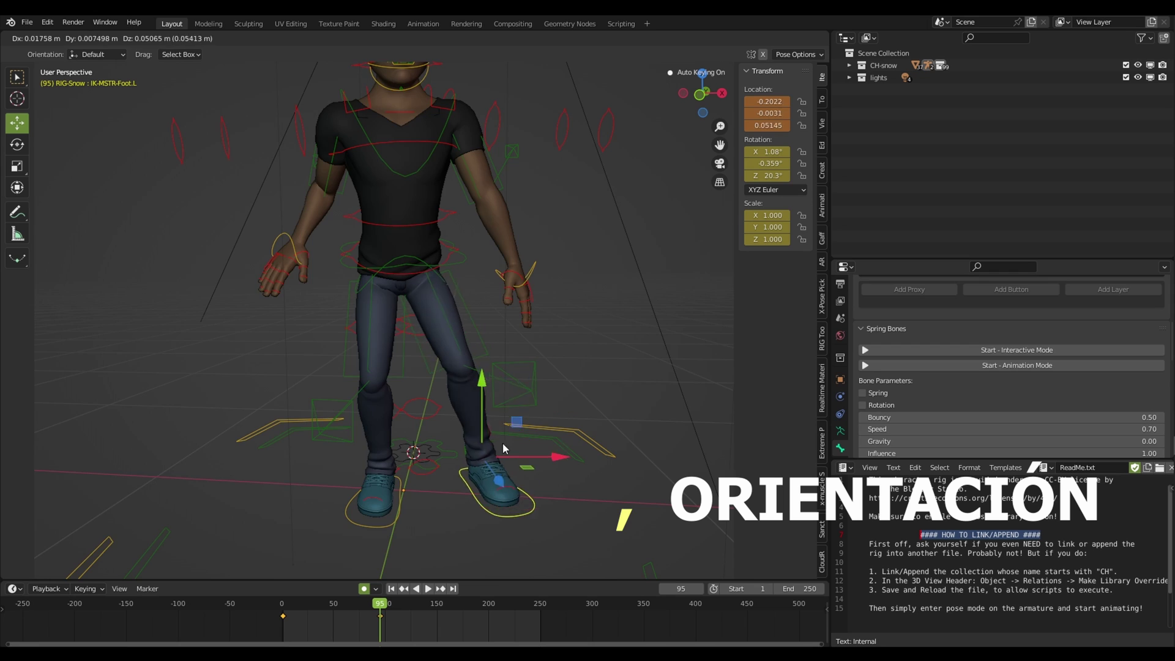
pyautogui.press(',')
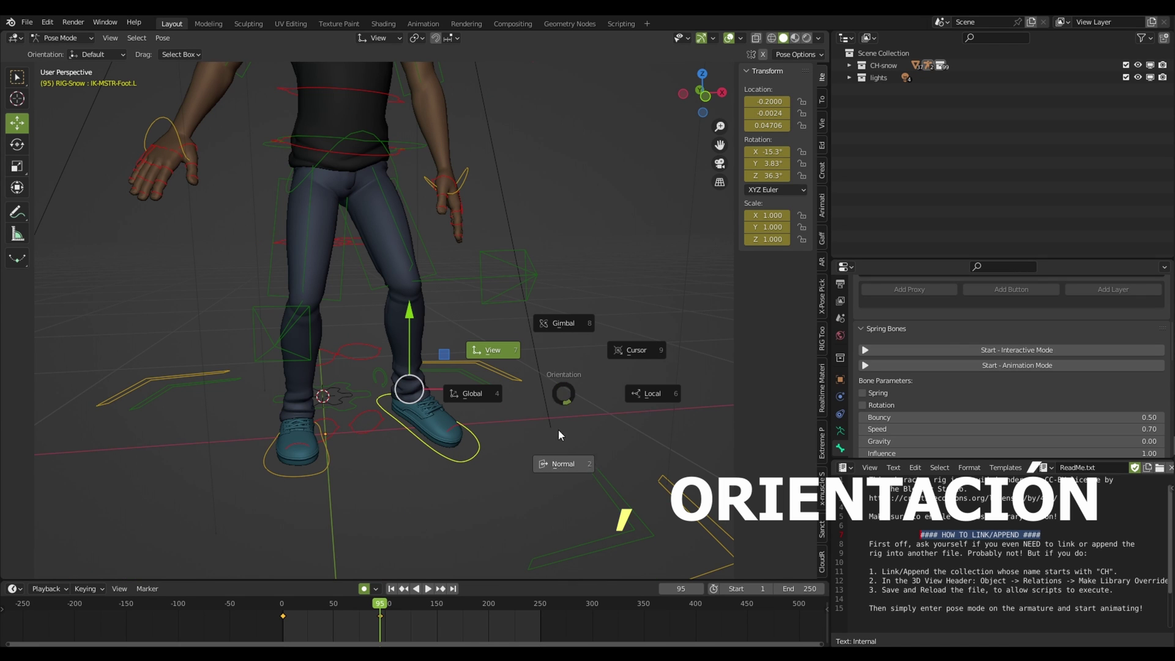
pyautogui.press('Escape')
pyautogui.moveTo(571, 402)
pyautogui.mouseDown(button='middle')
pyautogui.moveTo(539, 444)
pyautogui.moveTo(622, 439)
pyautogui.moveTo(564, 457)
pyautogui.moveTo(563, 447)
pyautogui.mouseUp(button='middle')
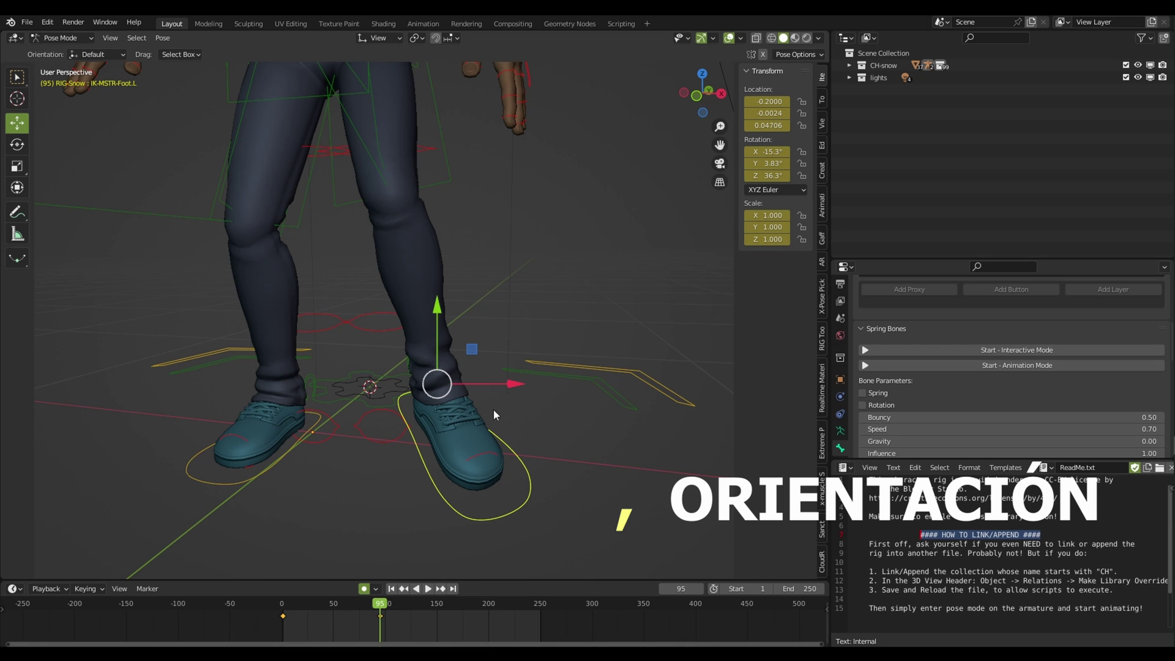
pyautogui.press(',')
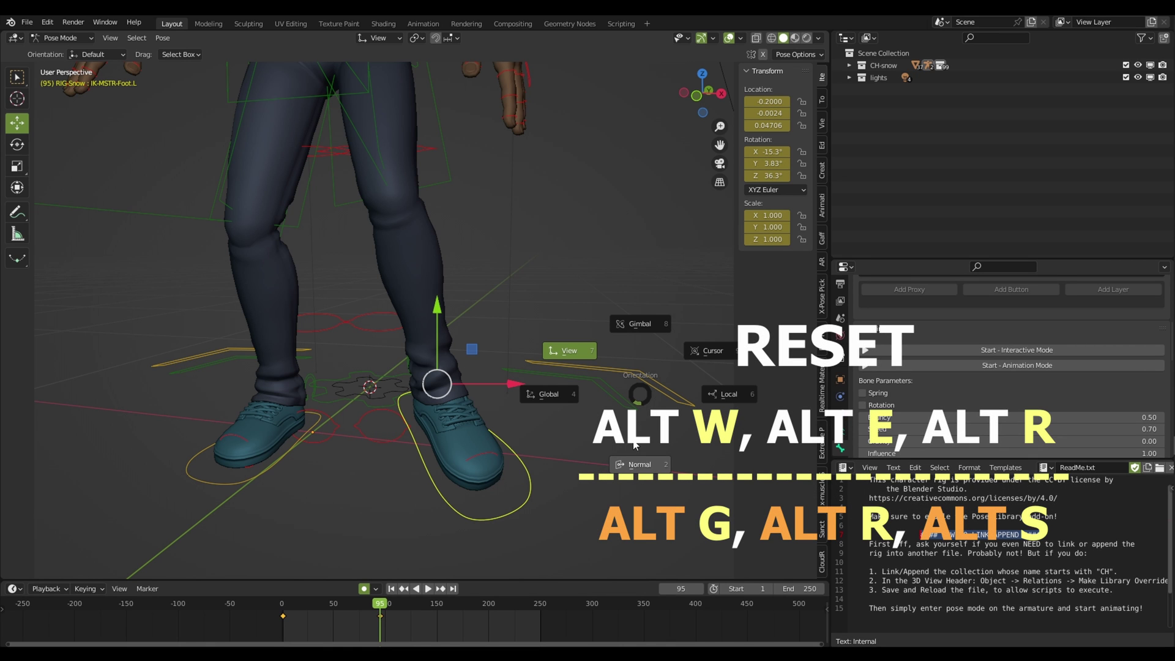
# - Clear the left foot IK control's location, rotation and scale to 0 m, 0° and 1.000
pyautogui.press('Escape')
pyautogui.scroll(-5, 549, 450)
pyautogui.hotkey('alt', 'g')
pyautogui.hotkey('alt', 'r')
pyautogui.scroll(-3, 564, 415)
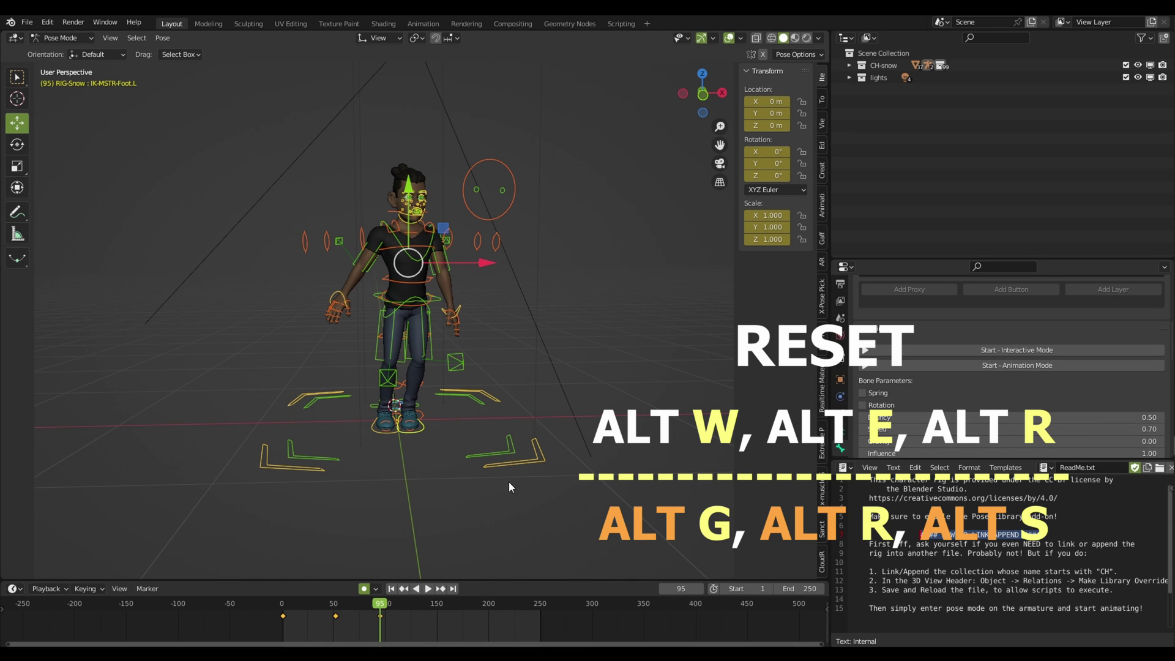
pyautogui.hotkey('alt', 'r')
pyautogui.scroll(2, 549, 350)
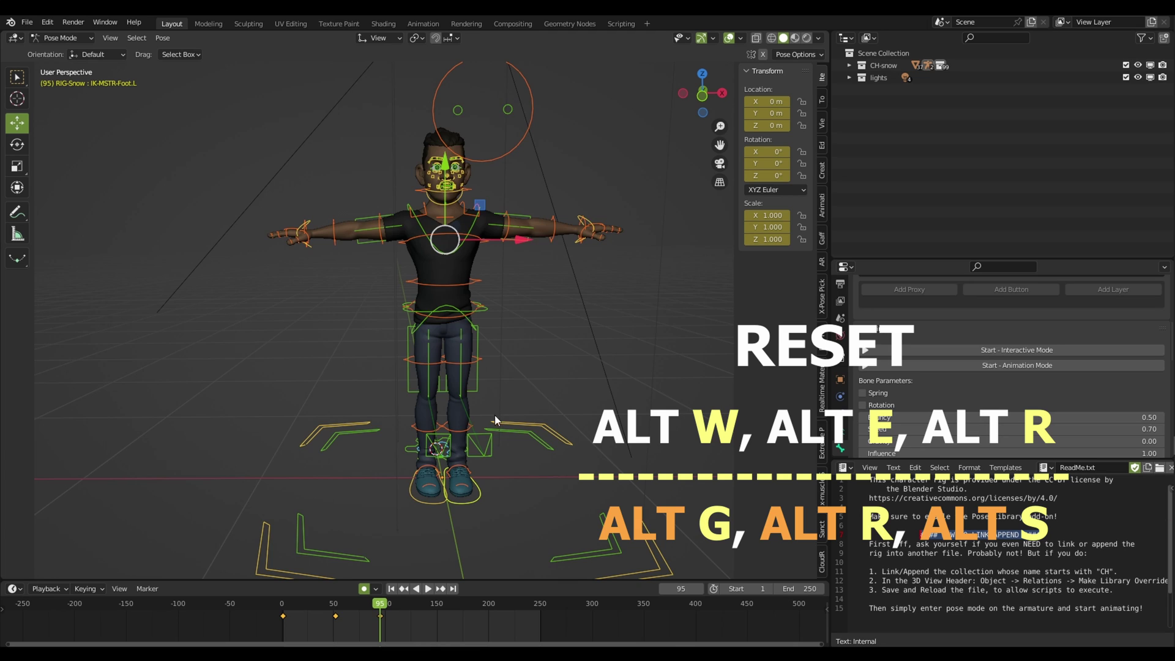
pyautogui.scroll(5, 496, 422)
pyautogui.moveTo(498, 472); pyautogui.dragTo(531, 392, button='middle')
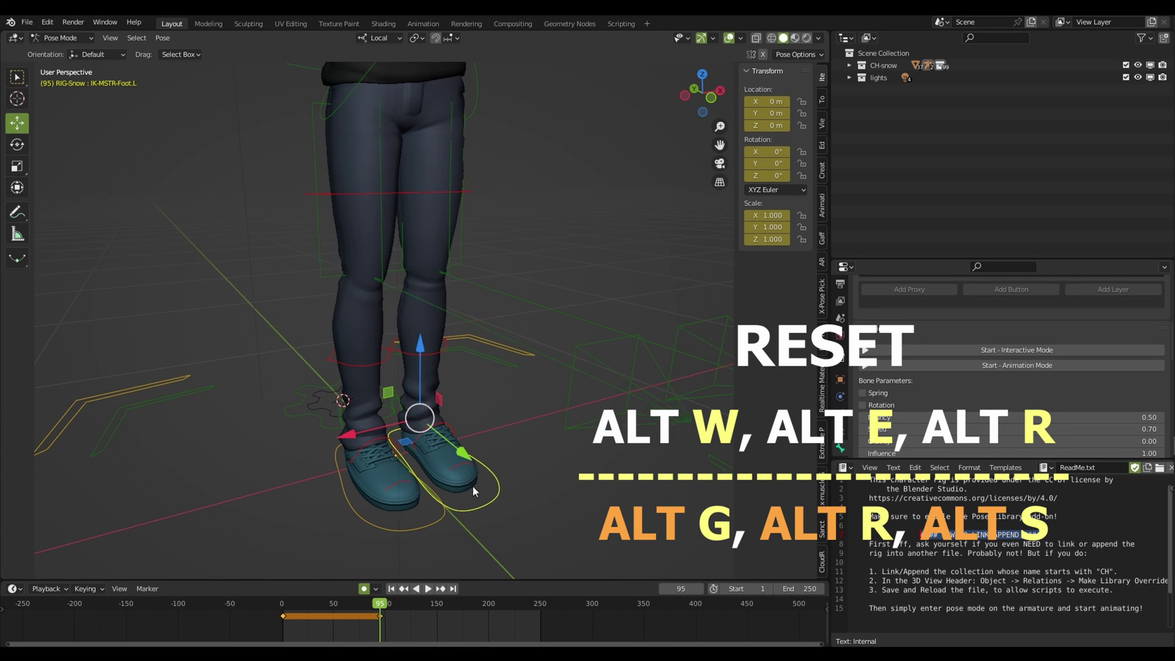
pyautogui.moveTo(472, 486); pyautogui.dragTo(455, 450, button='middle')
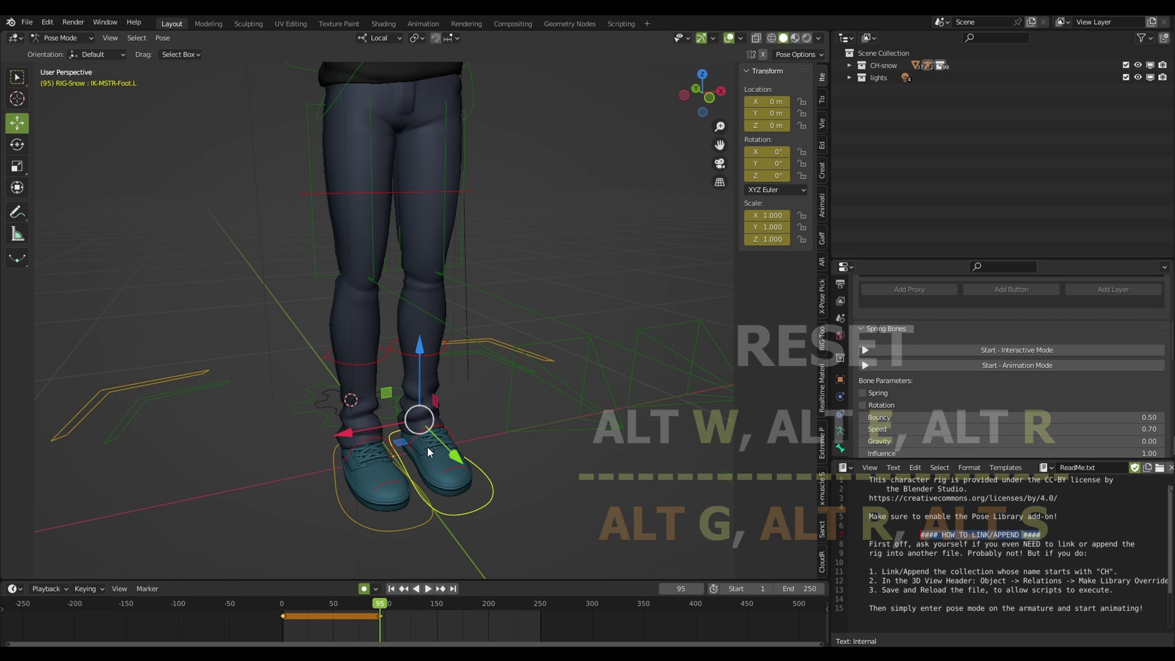
pyautogui.moveTo(468, 487)
pyautogui.mouseDown(button='middle')
pyautogui.moveTo(499, 455)
pyautogui.moveTo(472, 453)
pyautogui.moveTo(485, 458)
pyautogui.moveTo(546, 419)
pyautogui.moveTo(519, 436)
pyautogui.mouseUp(button='middle')
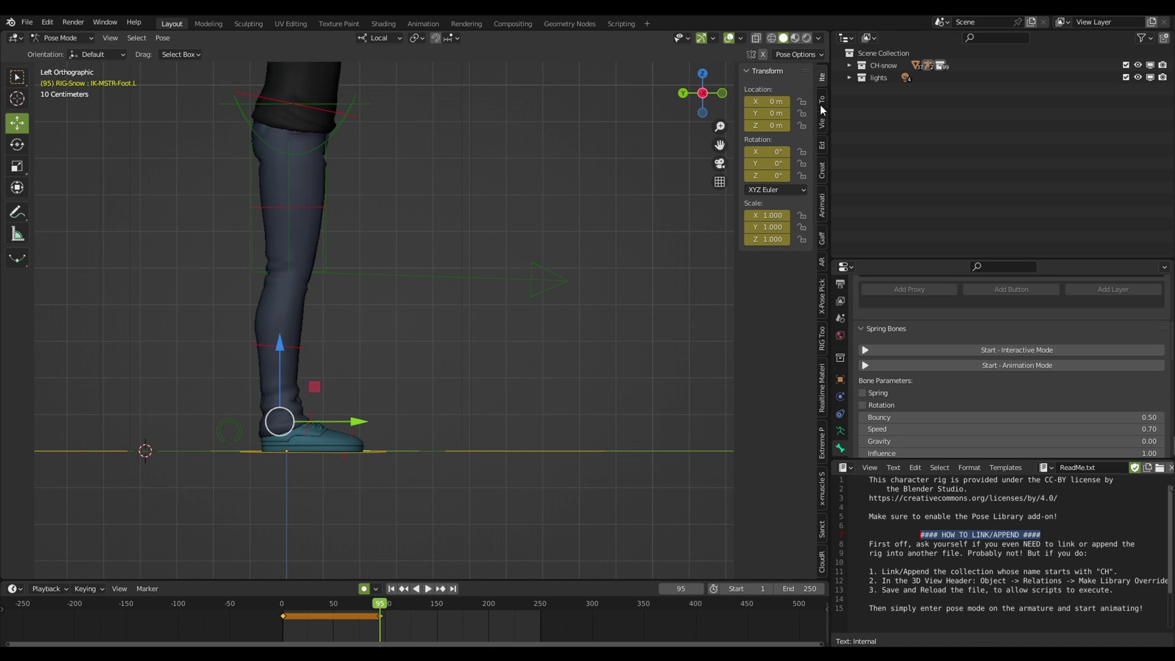
# - Add a new annotation layer from the sidebar's View tab
pyautogui.click(823, 124)
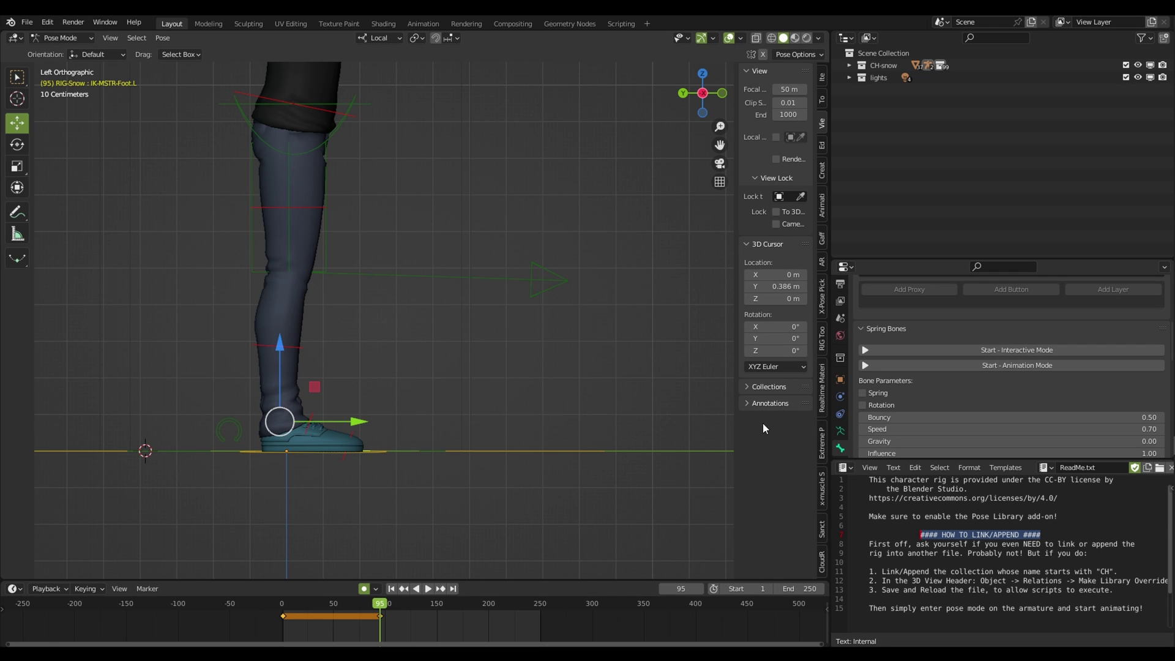
pyautogui.click(822, 76)
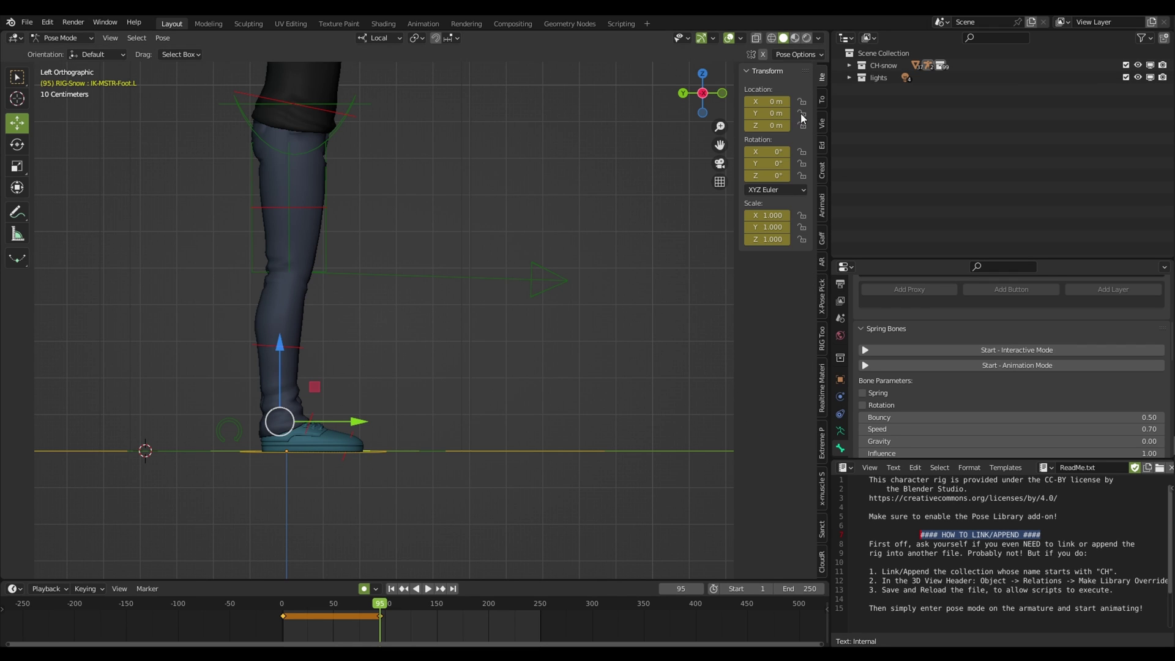
pyautogui.click(822, 124)
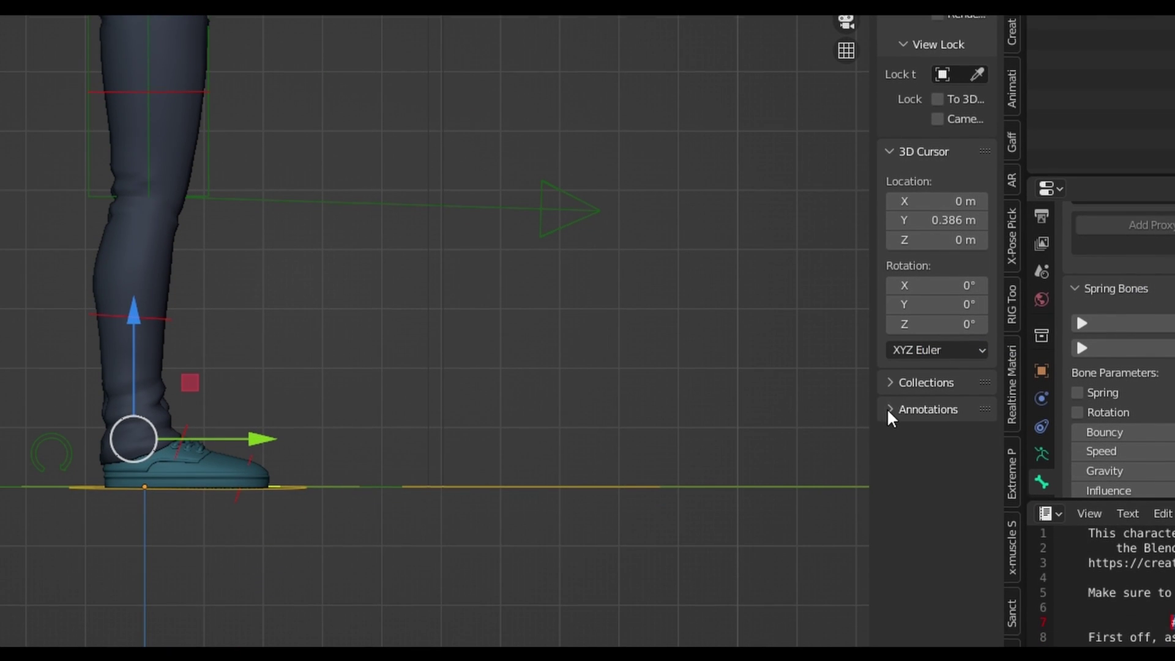
pyautogui.click(888, 410)
pyautogui.click(961, 435)
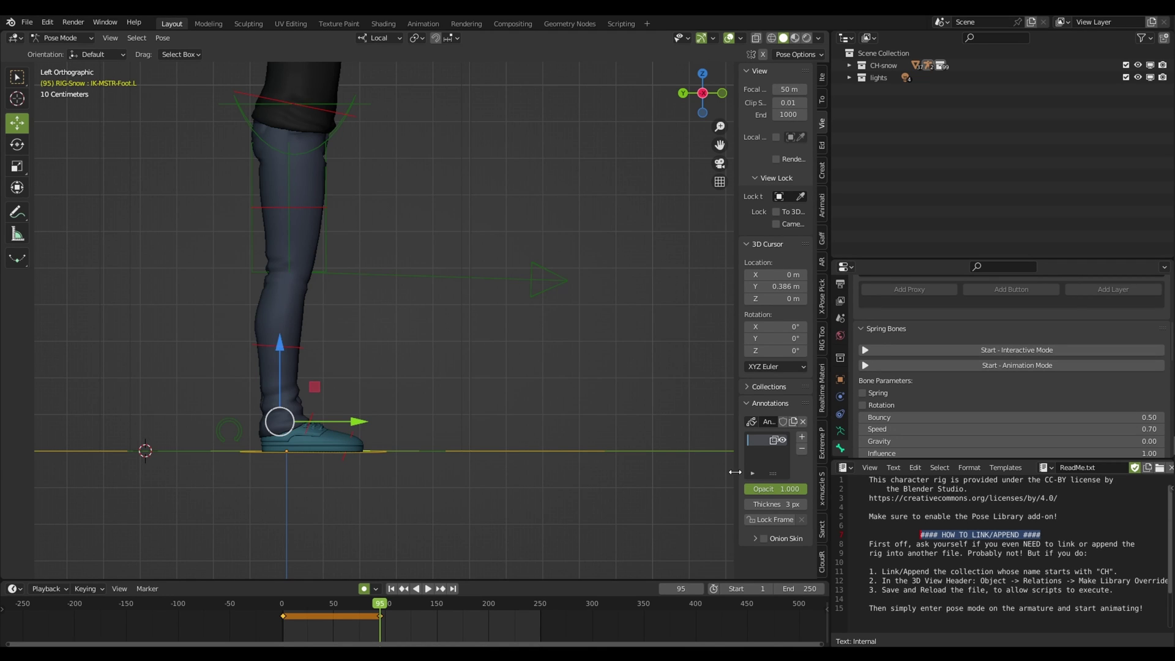
pyautogui.moveTo(739, 472); pyautogui.dragTo(661, 472)
# - Draw a two-step staircase annotation stroke in front of the left foot
pyautogui.click(20, 214)
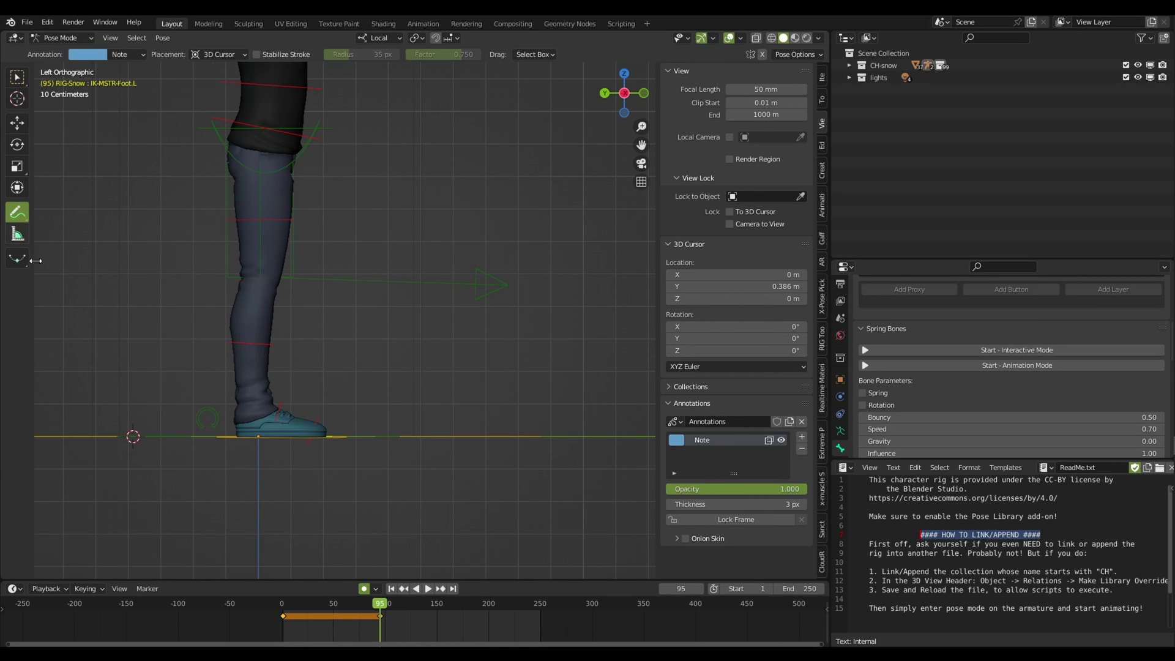
pyautogui.moveTo(335, 436); pyautogui.dragTo(335, 408)
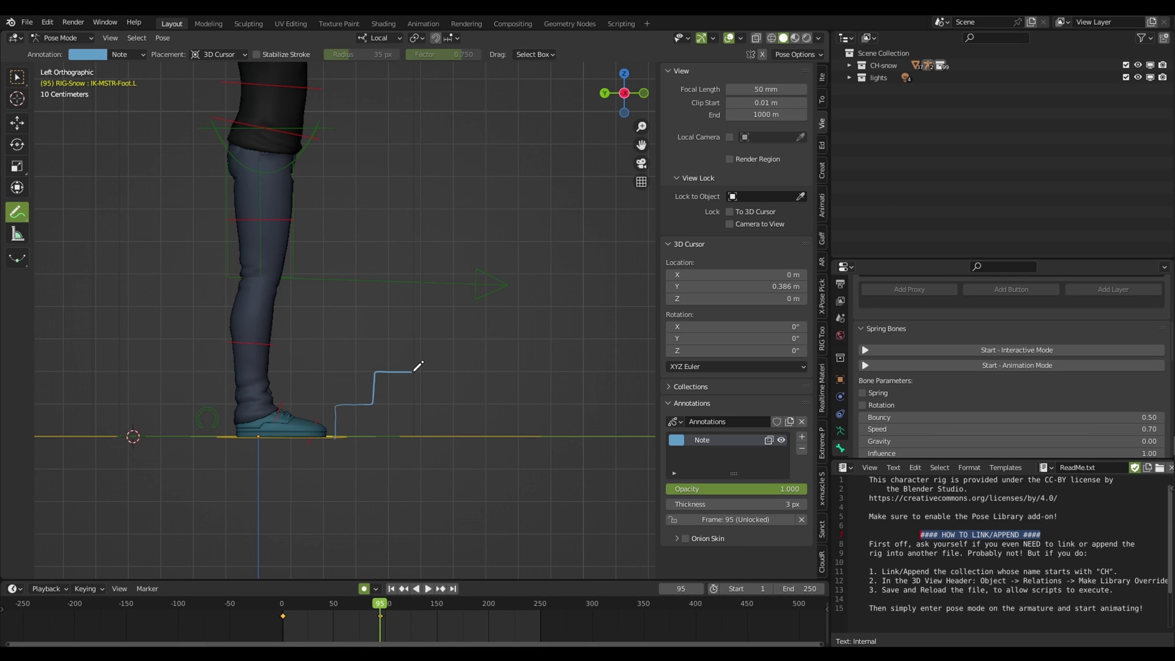
pyautogui.click(18, 124)
pyautogui.scroll(2, 318, 440)
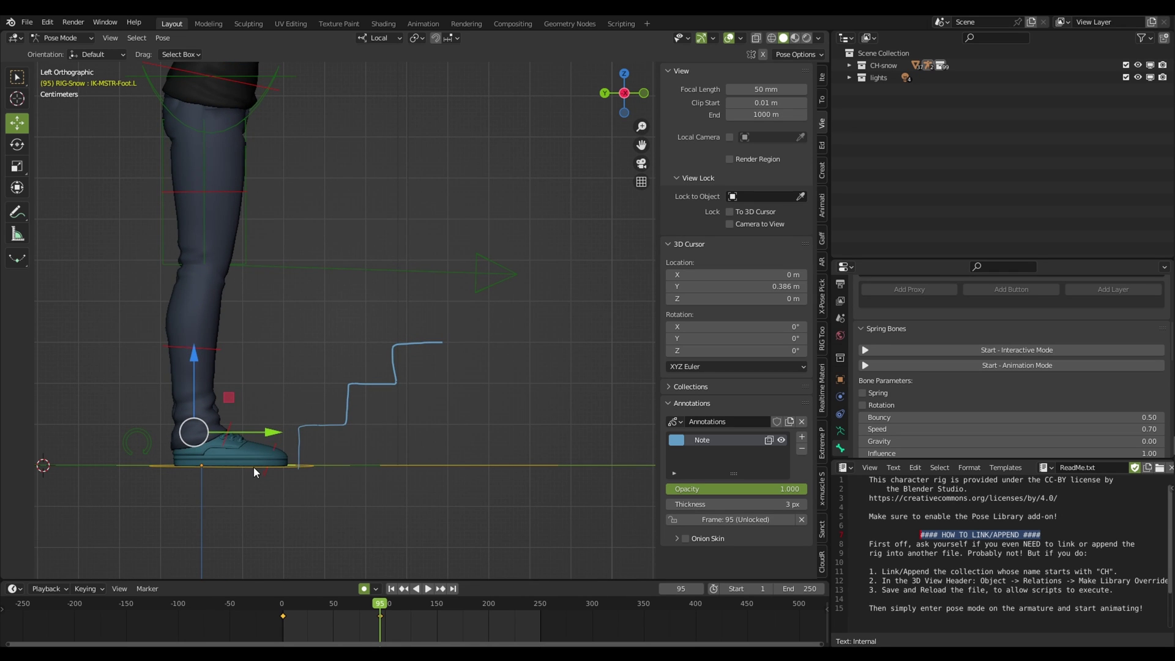
# - Select the right foot control, raise it slightly and tilt it toe-down
pyautogui.moveTo(273, 453)
pyautogui.mouseDown()
pyautogui.moveTo(332, 372)
pyautogui.moveTo(314, 374)
pyautogui.mouseUp()
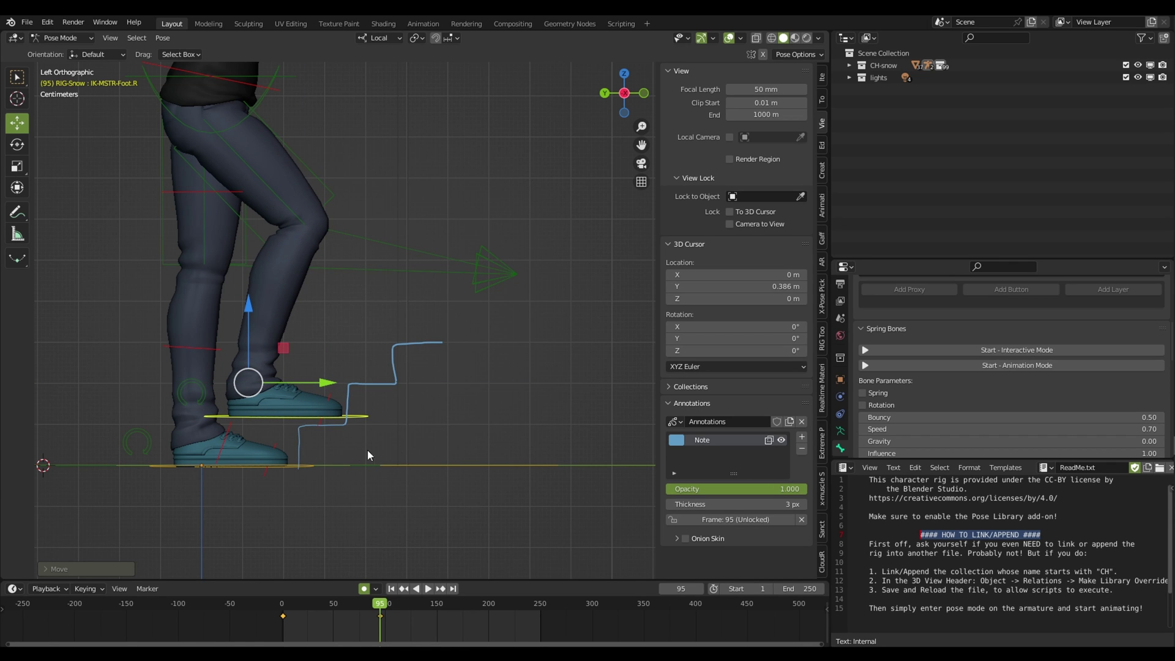
pyautogui.moveTo(246, 327); pyautogui.dragTo(246, 312)
pyautogui.hotkey('shift', 'space')
pyautogui.press('r')
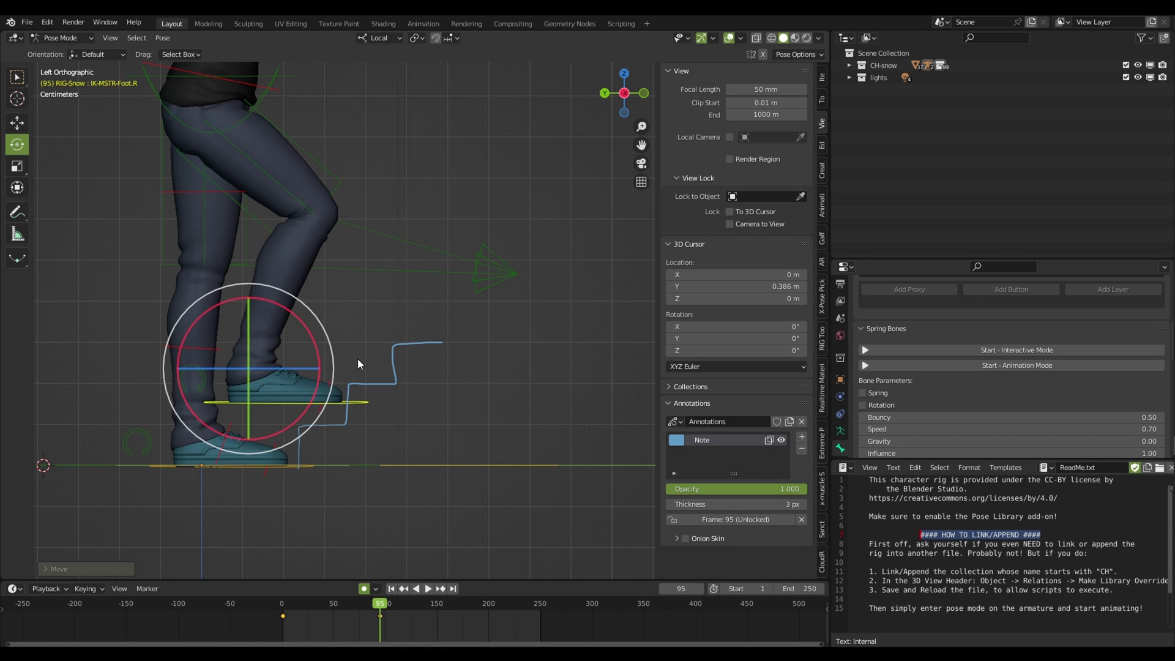
pyautogui.moveTo(318, 385); pyautogui.dragTo(316, 427)
pyautogui.hotkey('shift', 'space')
pyautogui.press('g')
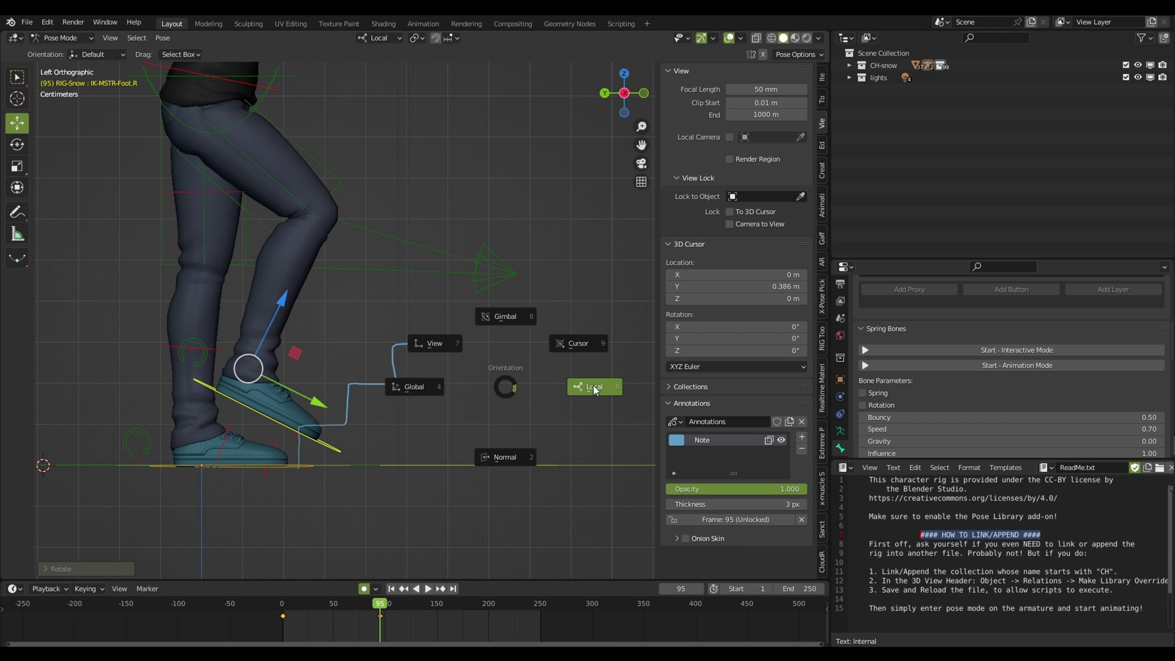
# - Switch between Local and Global orientation and set the right foot onto the first step
pyautogui.click(282, 300)
pyautogui.press(',')
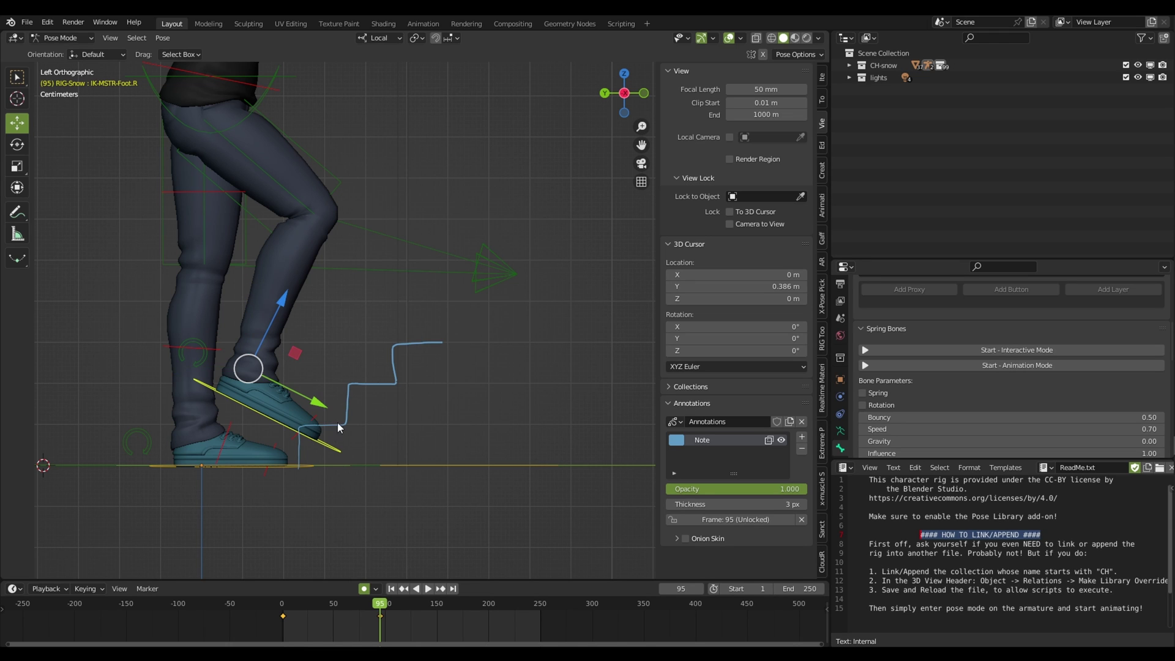
pyautogui.moveTo(286, 300)
pyautogui.mouseDown()
pyautogui.moveTo(301, 289)
pyautogui.moveTo(209, 469)
pyautogui.mouseUp()
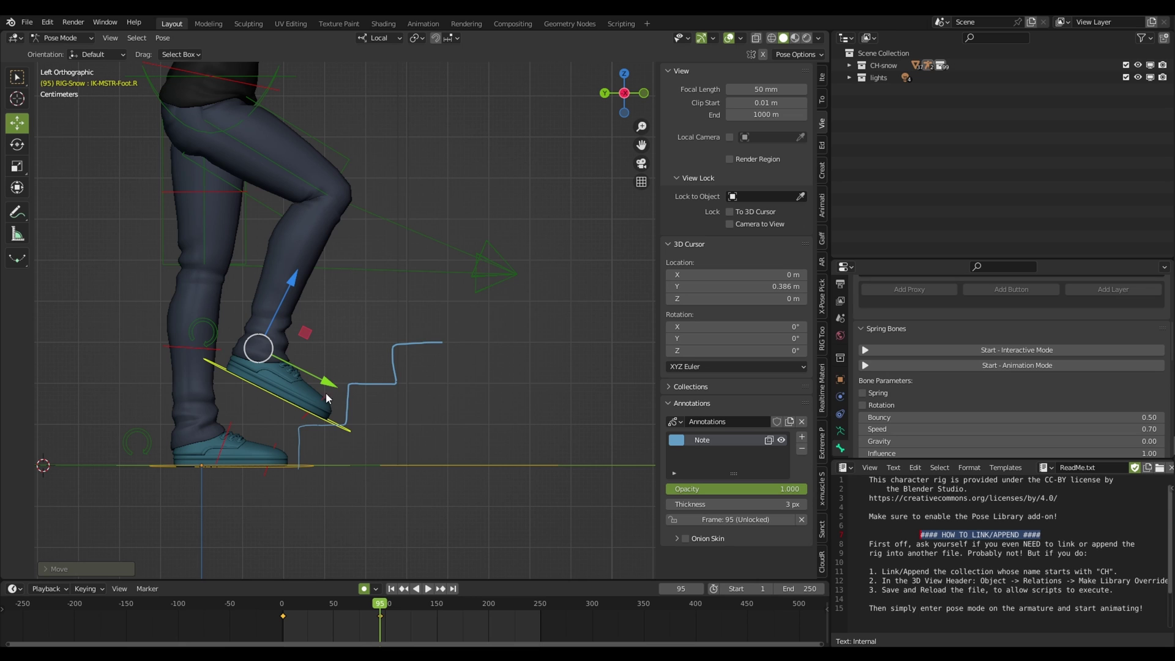
pyautogui.press(',')
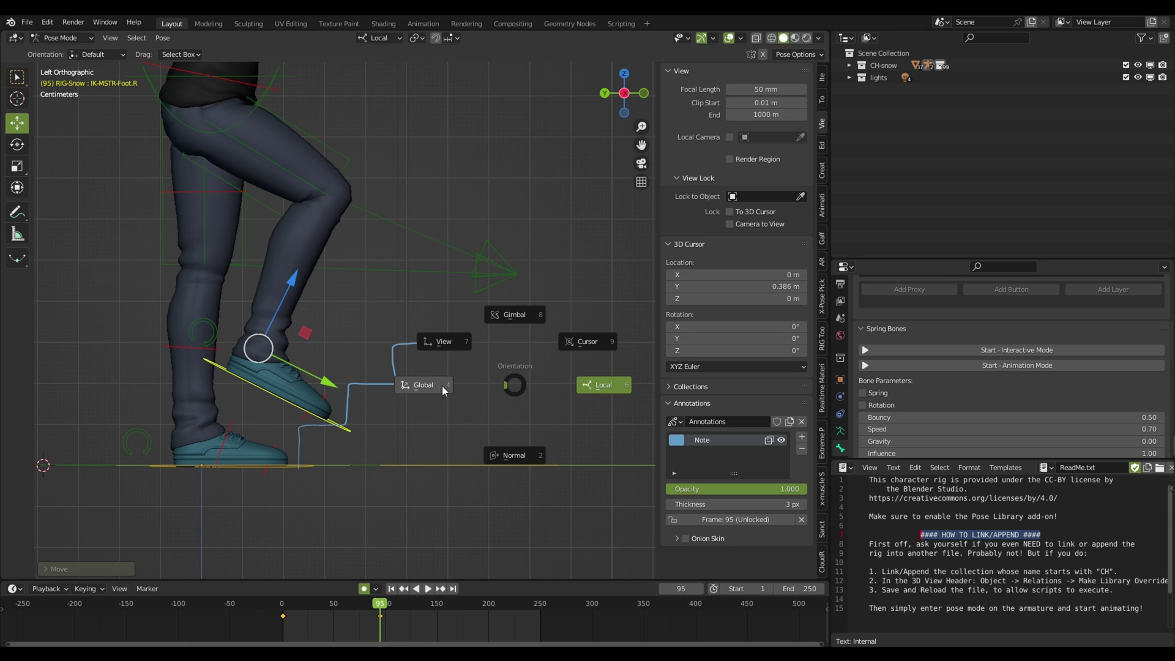
pyautogui.click(440, 385)
pyautogui.moveTo(190, 348); pyautogui.dragTo(204, 349)
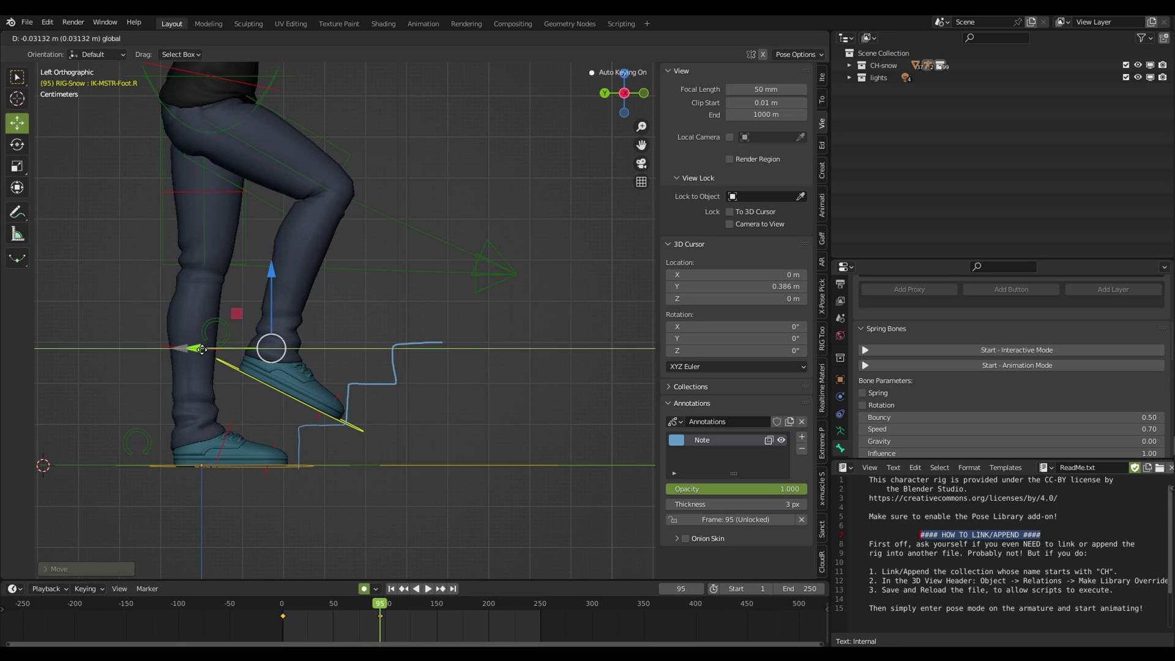
pyautogui.press('g')
pyautogui.press('z')
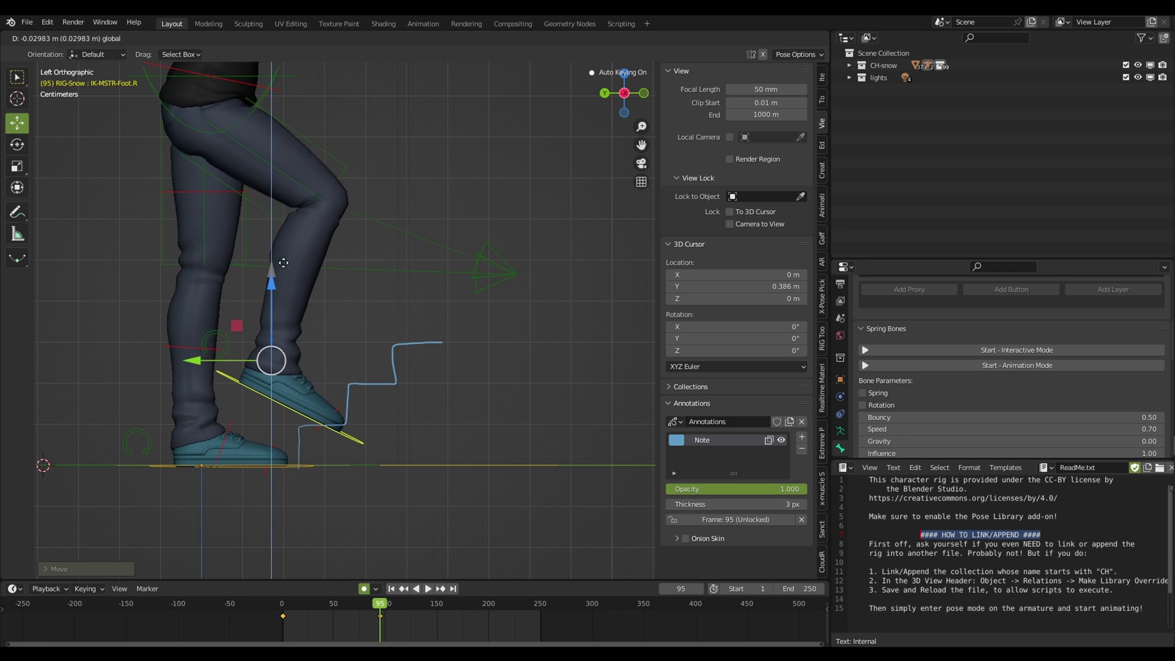
pyautogui.click(347, 389)
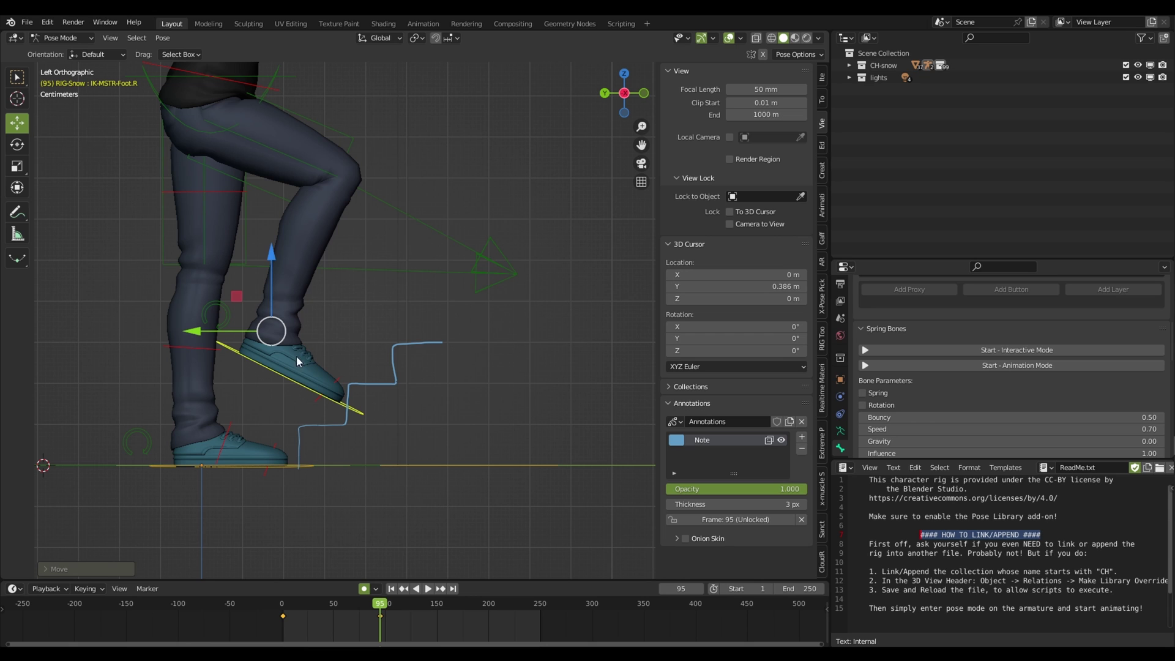
pyautogui.moveTo(271, 254)
pyautogui.mouseDown()
pyautogui.moveTo(278, 246)
pyautogui.moveTo(273, 293)
pyautogui.mouseUp()
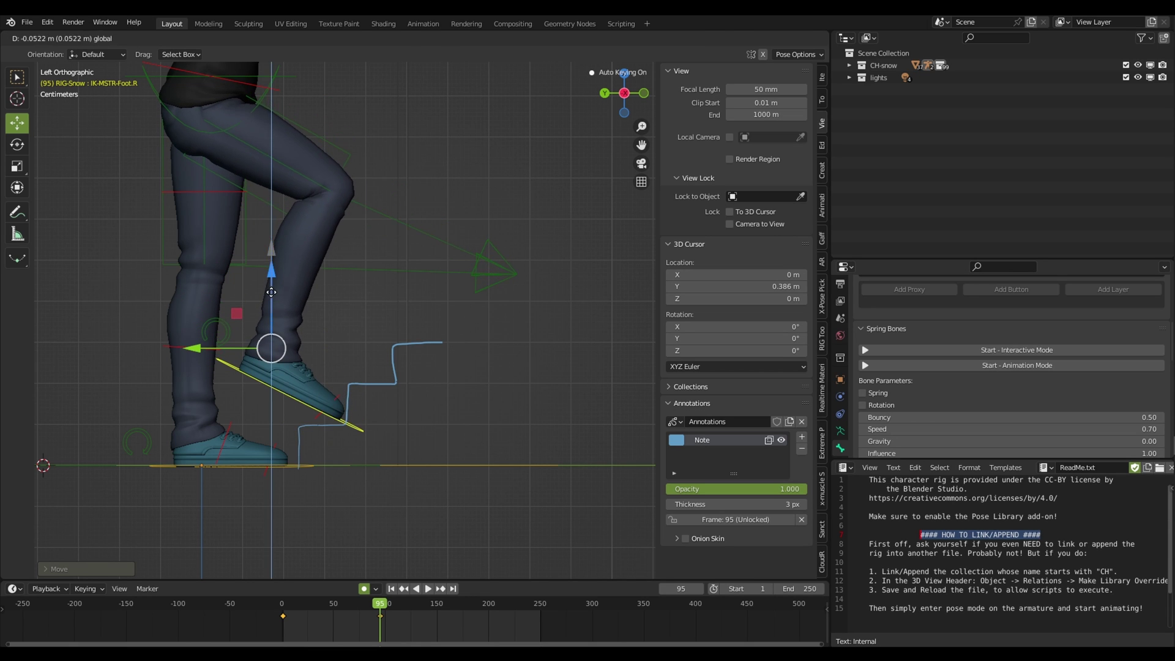
pyautogui.press('Up')
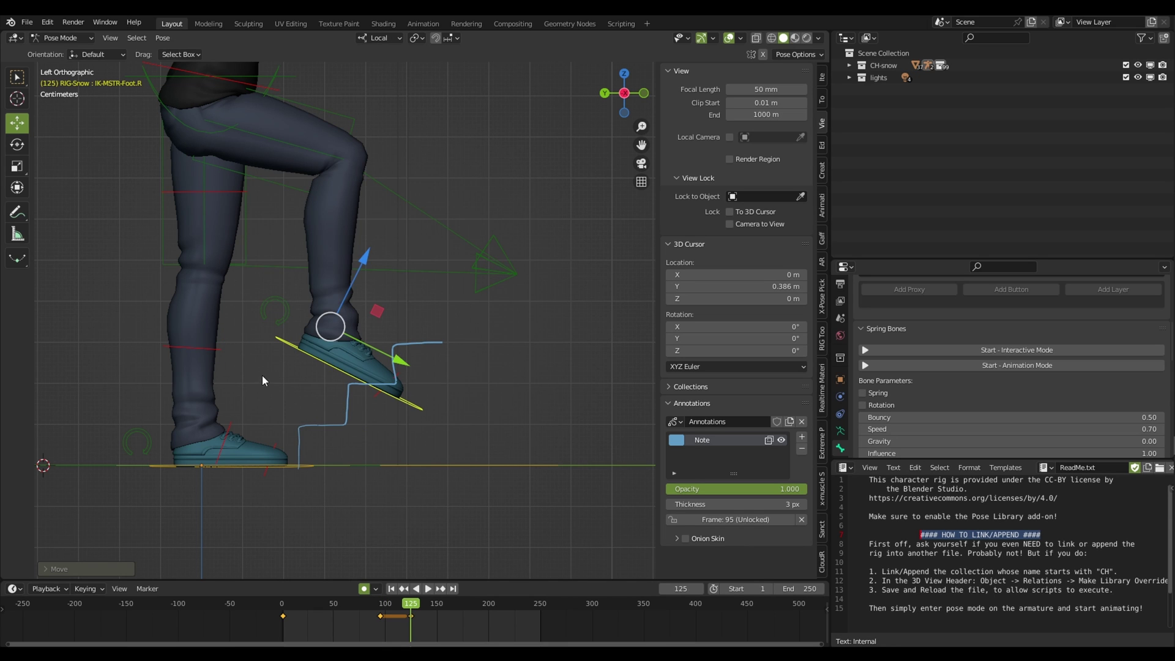
# - Move the IK foot bone up onto the step and set transform orientation to Global
pyautogui.moveTo(398, 360); pyautogui.dragTo(363, 343)
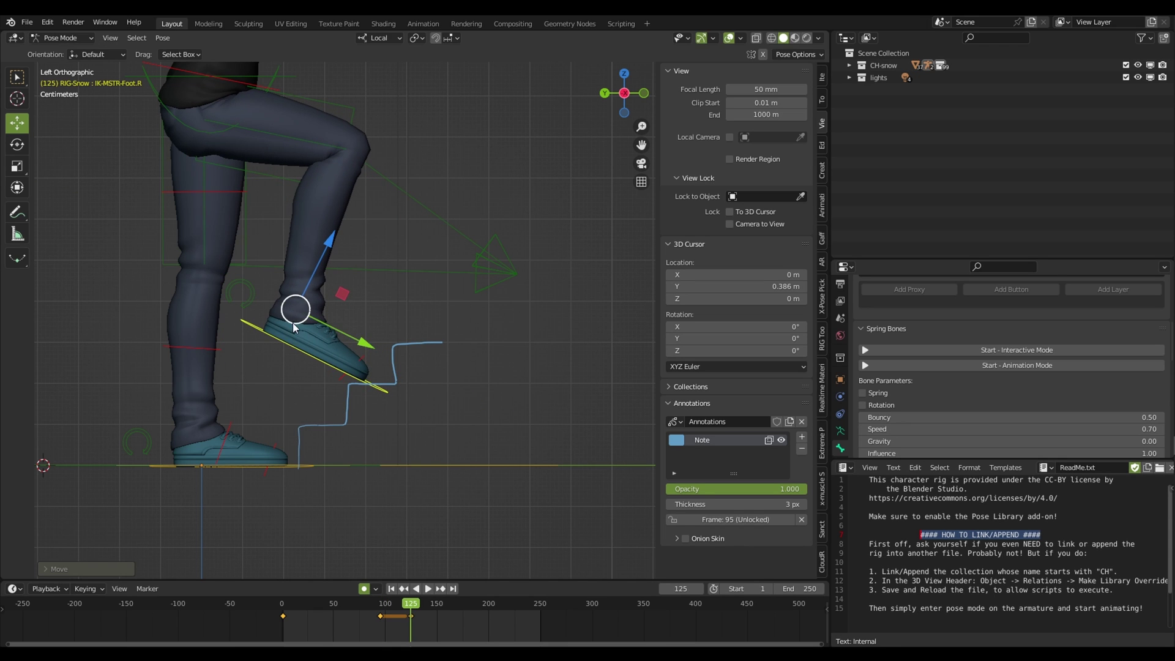
pyautogui.moveTo(292, 320); pyautogui.dragTo(275, 295)
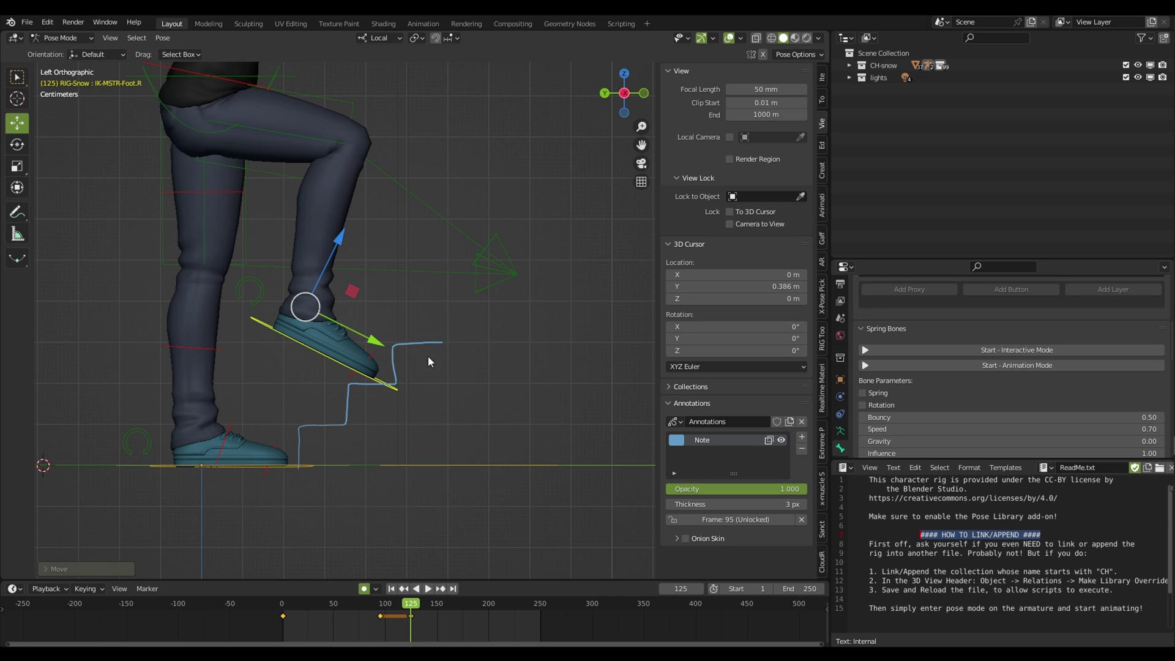
pyautogui.press(',')
pyautogui.click(367, 353)
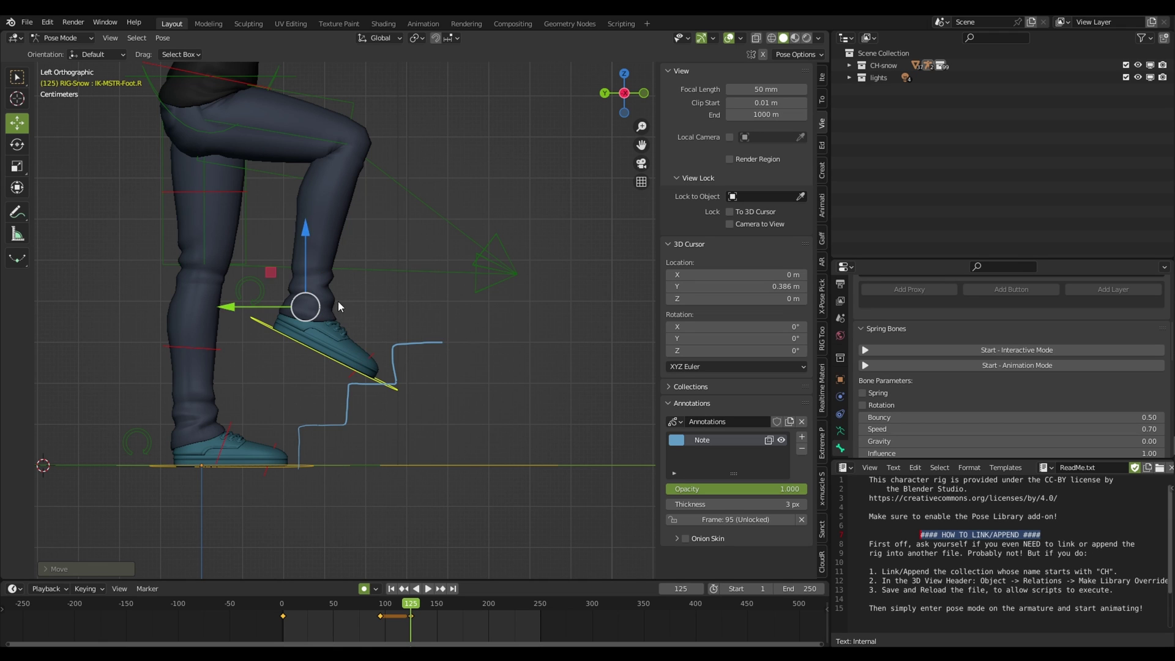
pyautogui.press(',')
pyautogui.click(367, 354)
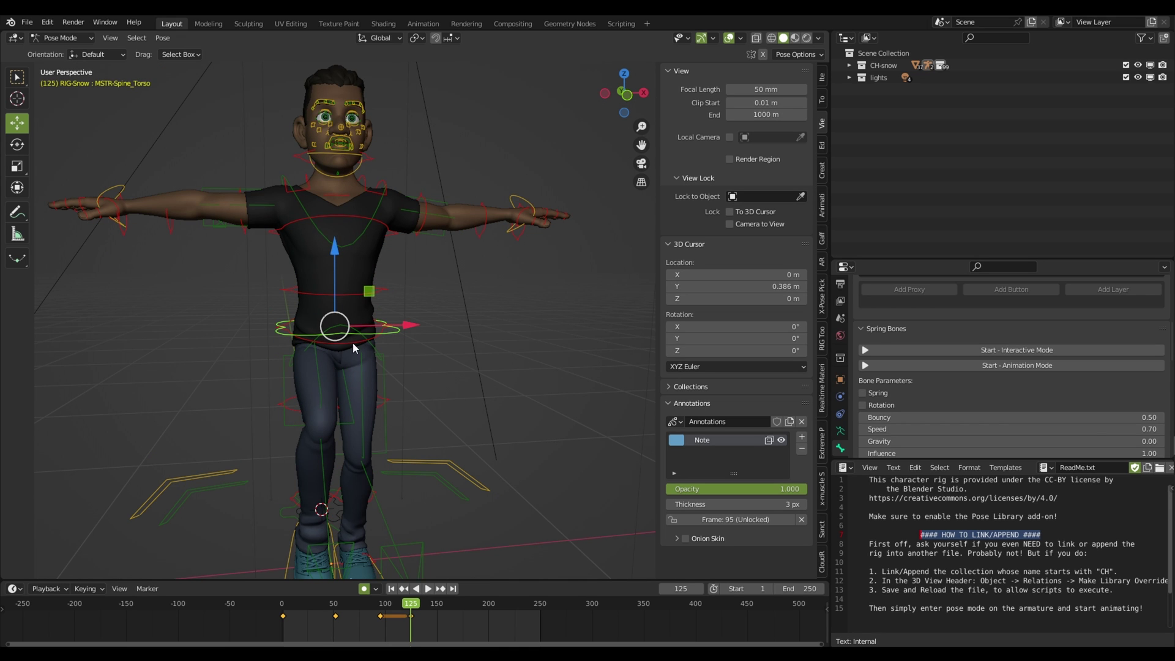
# - Lower the torso vertically into a crouch, then raise it back slightly
pyautogui.press('g')
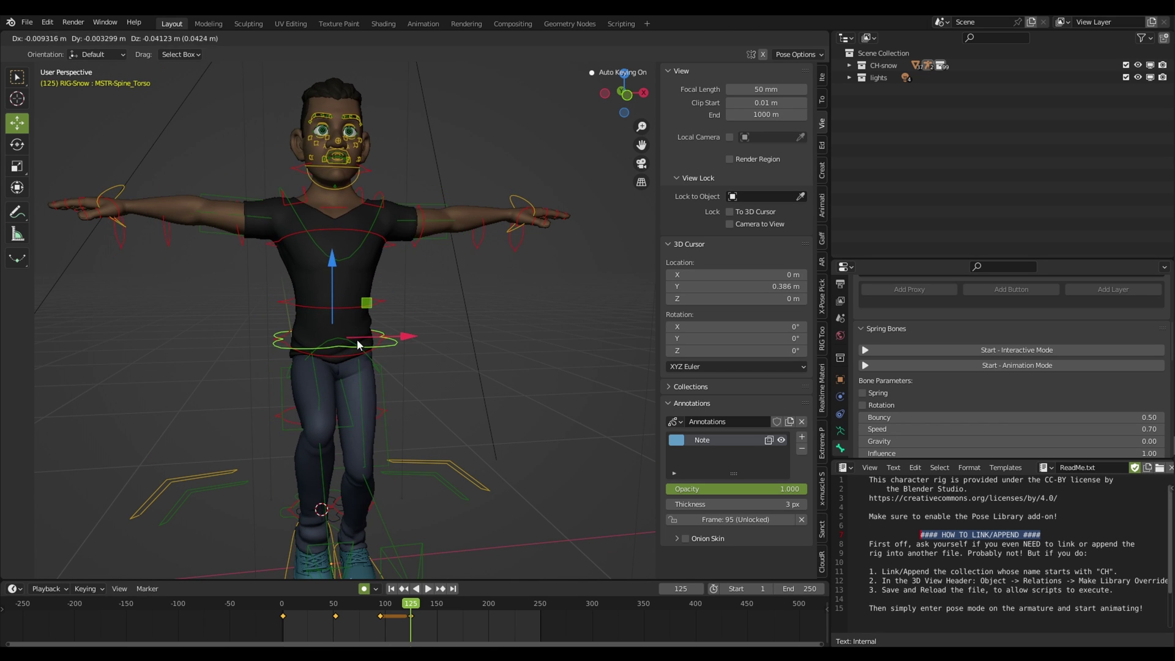
pyautogui.click(330, 345)
pyautogui.press('g')
pyautogui.press('z')
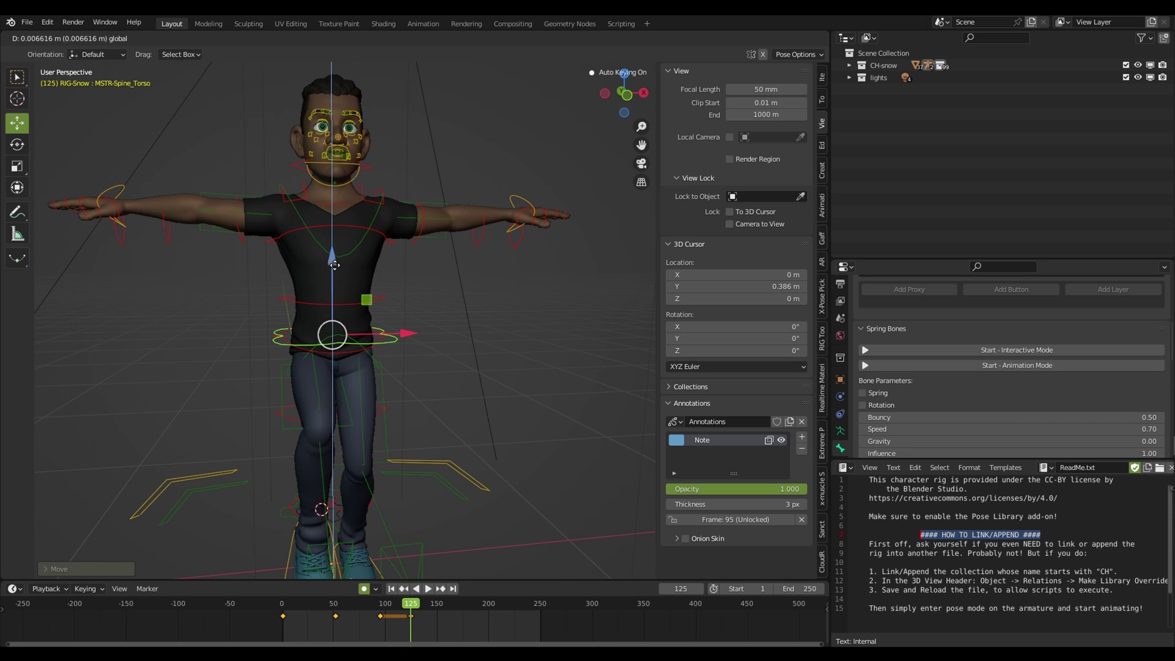
pyautogui.click(289, 330)
pyautogui.moveTo(289, 329)
pyautogui.mouseDown(button='middle')
pyautogui.moveTo(531, 326)
pyautogui.moveTo(347, 354)
pyautogui.mouseUp(button='middle')
pyautogui.press('g')
pyautogui.press('z')
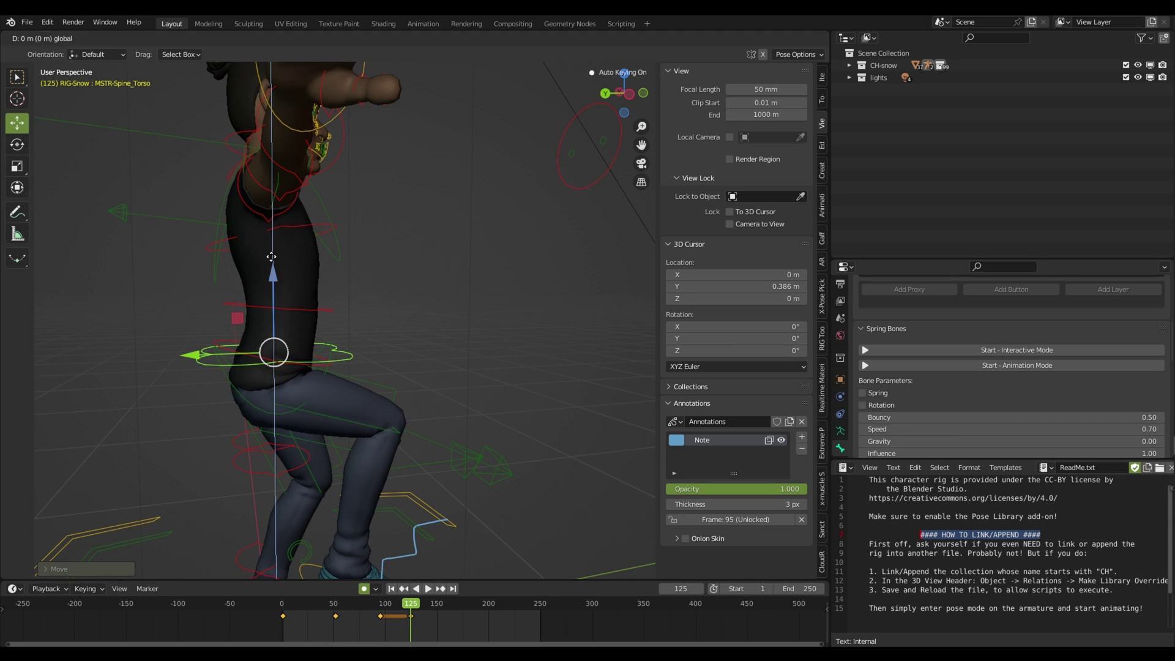
pyautogui.click(464, 337)
pyautogui.moveTo(473, 369)
pyautogui.mouseDown(button='middle')
pyautogui.moveTo(474, 354)
pyautogui.moveTo(420, 355)
pyautogui.mouseUp(button='middle')
pyautogui.scroll(5, 420, 355)
# - Raise the MSTR-Eyebrow.L bone, then return it to its brow position
pyautogui.click(381, 315)
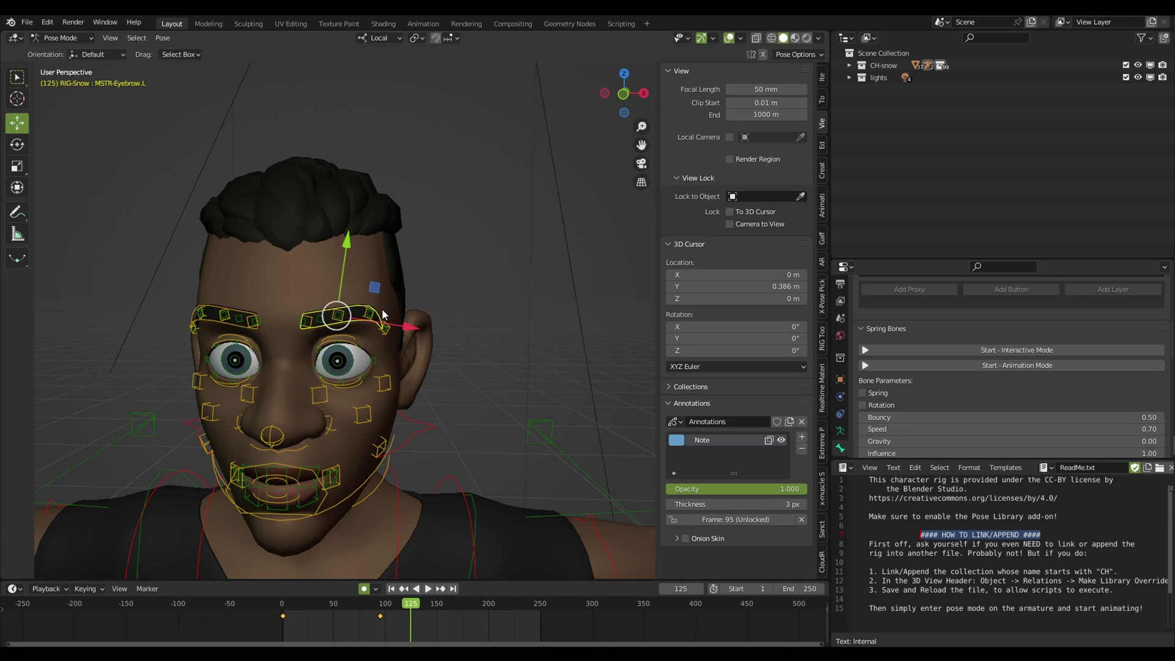
pyautogui.moveTo(383, 314); pyautogui.dragTo(422, 309, button='middle')
pyautogui.press('g')
pyautogui.press('z')
pyautogui.click(447, 264)
pyautogui.press('g')
pyautogui.press('z')
pyautogui.click(415, 319)
pyautogui.press('g')
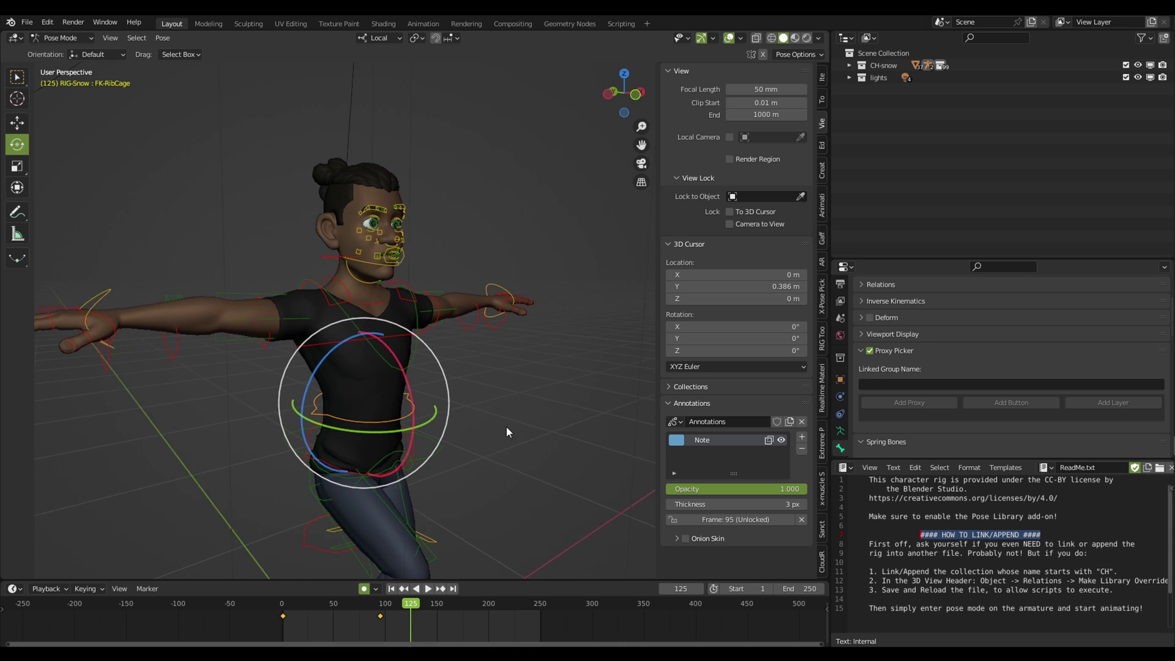
# - Rotate the rib cage and MSTR-Spine_Chest bone to twist the upper body
pyautogui.moveTo(506, 428); pyautogui.dragTo(353, 388, button='middle')
pyautogui.press('r')
pyautogui.press('r')
pyautogui.click(390, 386)
pyautogui.click(336, 343)
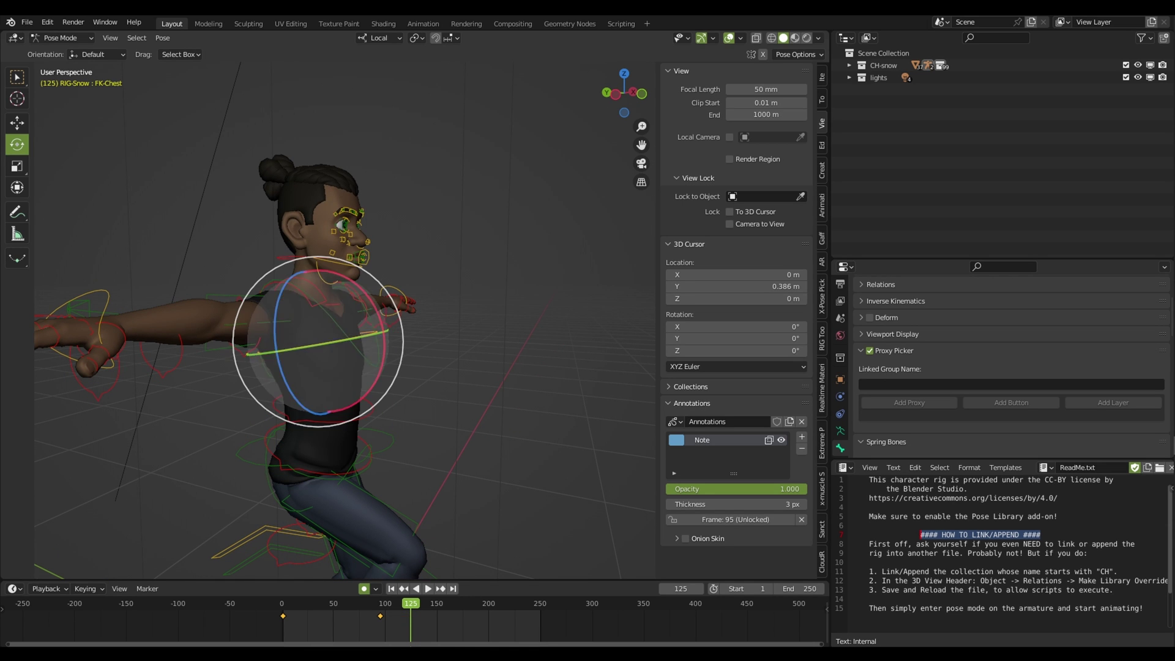
pyautogui.click(379, 362)
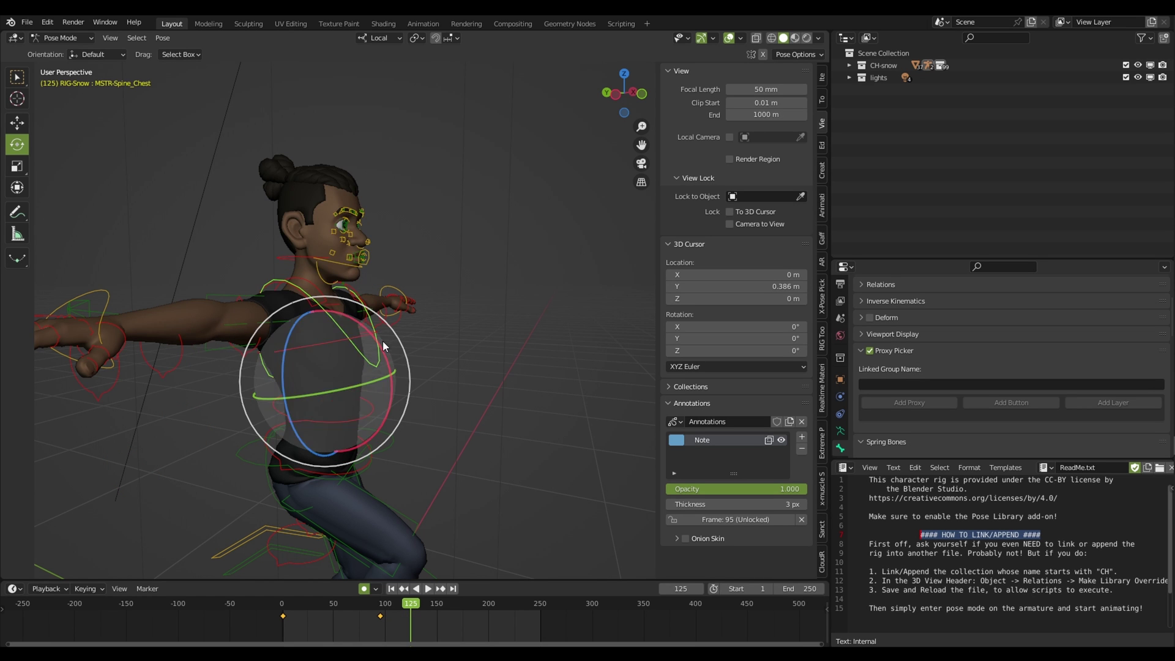
pyautogui.moveTo(384, 340); pyautogui.dragTo(355, 355)
pyautogui.moveTo(355, 355); pyautogui.dragTo(388, 342, button='middle')
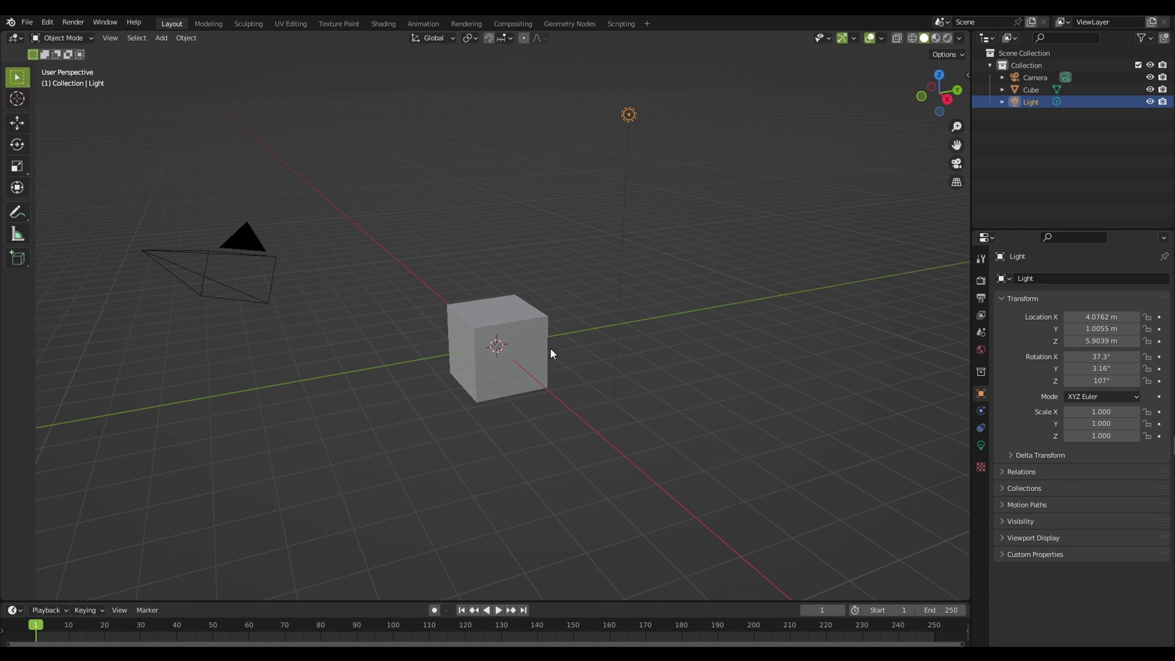
# - Delete the default cube and add a UV sphere at the origin
pyautogui.click(549, 355)
pyautogui.press('Delete')
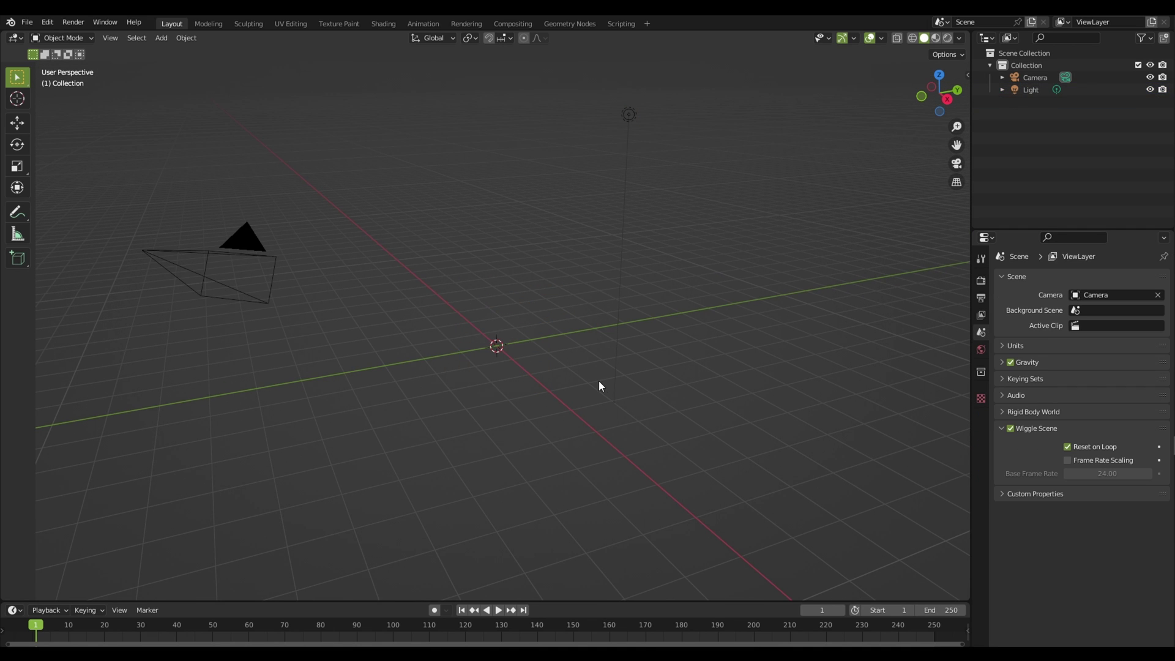
pyautogui.click(161, 38)
pyautogui.moveTo(200, 52)
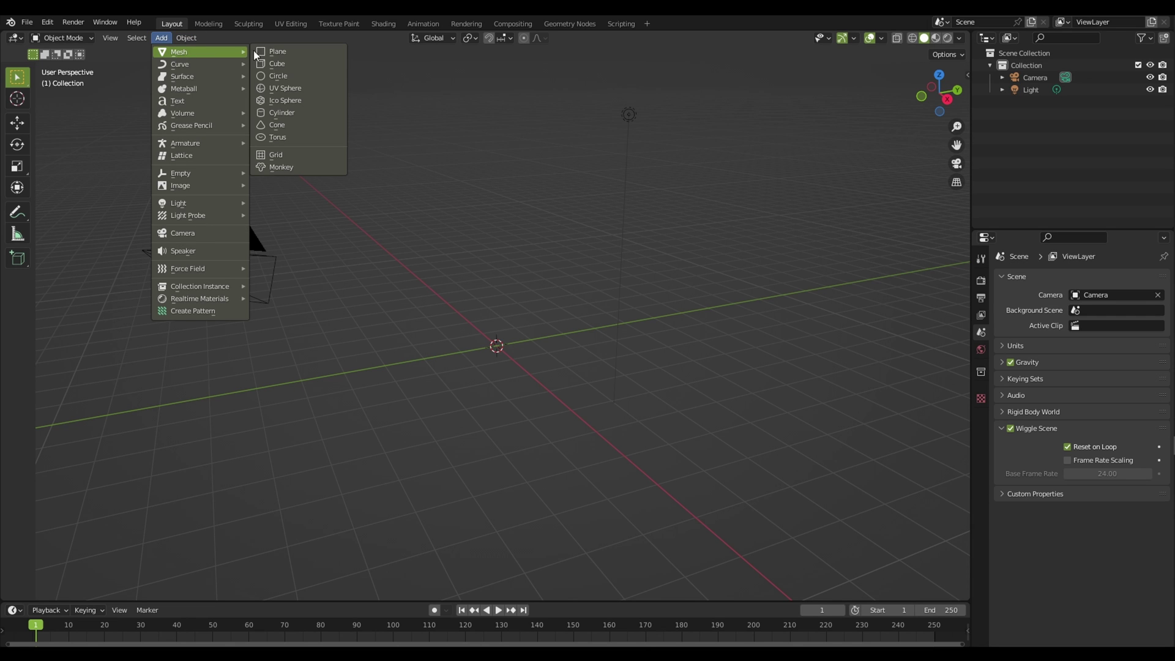
pyautogui.click(286, 87)
# - Apply Shade Smooth to the sphere and orbit around it
pyautogui.scroll(1, 578, 341)
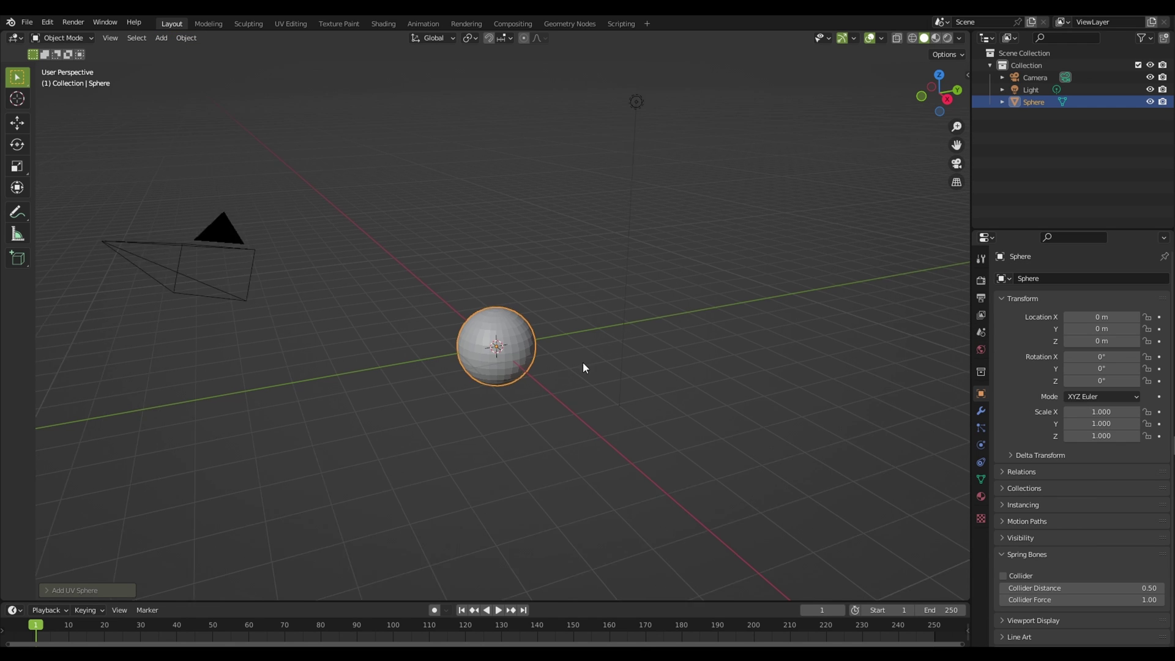
pyautogui.scroll(2, 582, 363)
pyautogui.rightClick(537, 346)
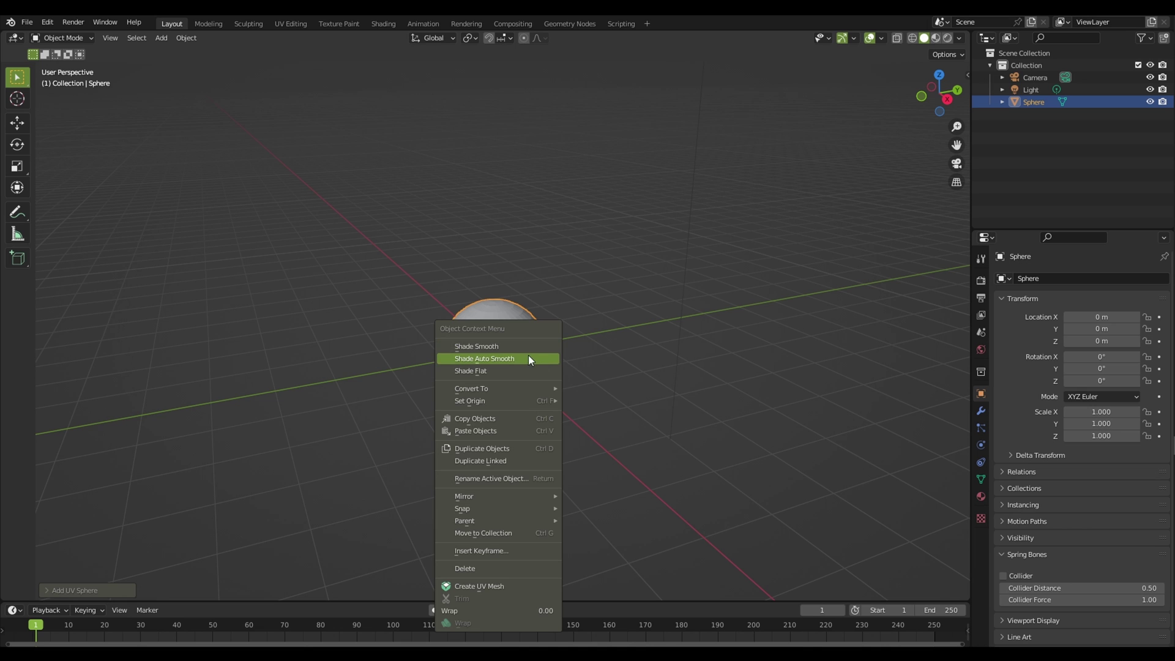
pyautogui.click(520, 348)
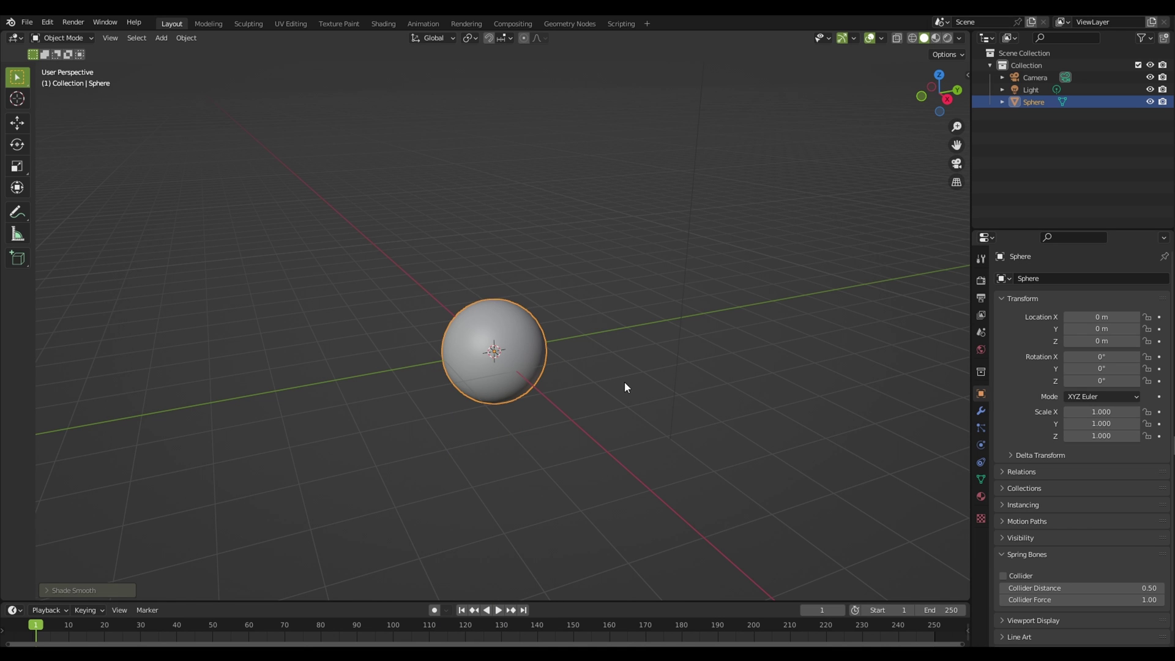
pyautogui.scroll(-2, 579, 390)
pyautogui.moveTo(579, 389)
pyautogui.mouseDown(button='middle')
pyautogui.moveTo(570, 399)
pyautogui.moveTo(597, 410)
pyautogui.mouseUp(button='middle')
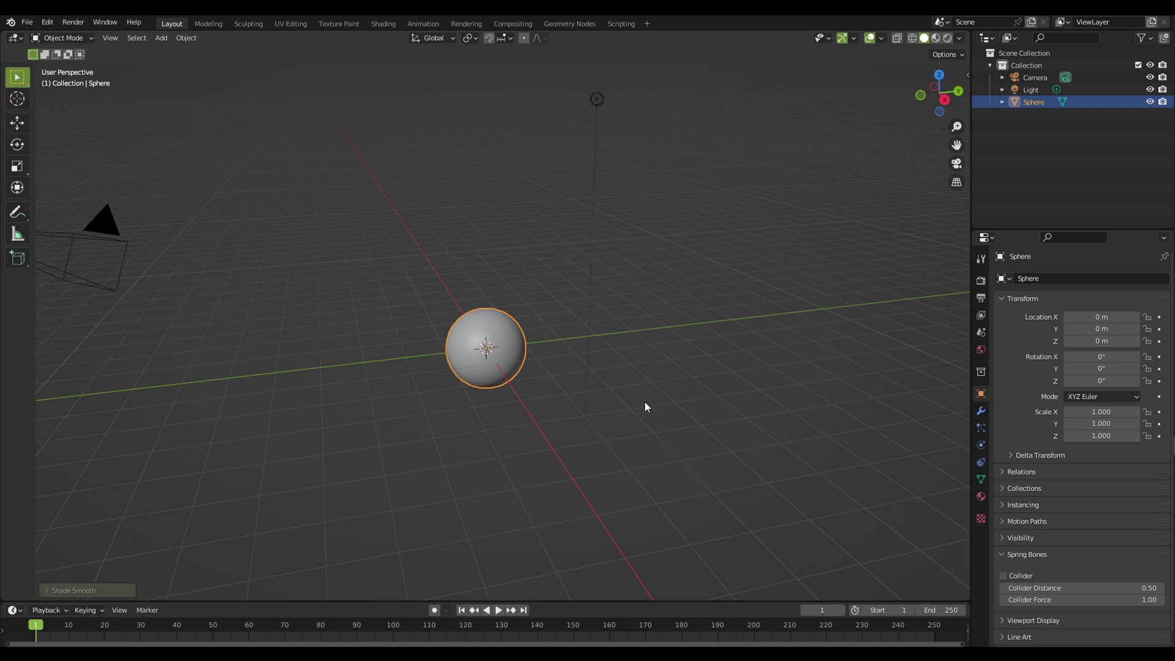
pyautogui.moveTo(627, 398)
pyautogui.mouseDown(button='middle')
pyautogui.moveTo(561, 417)
pyautogui.moveTo(617, 402)
pyautogui.mouseUp(button='middle')
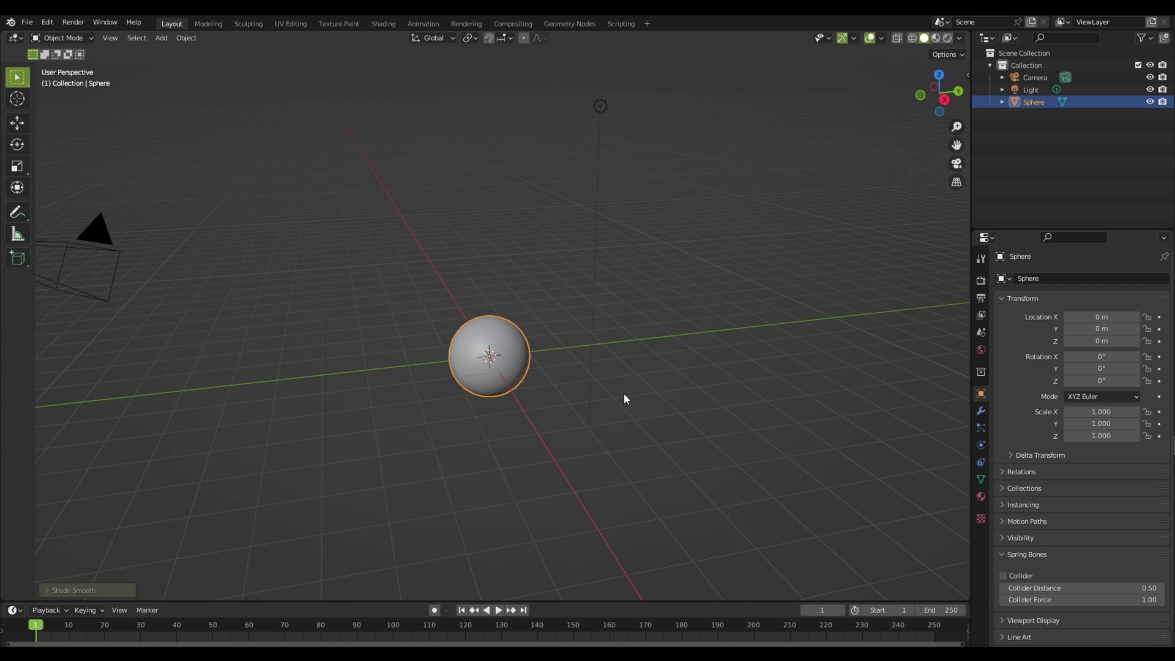
# - In Right Orthographic view, lift the sphere to Z 1.0236 m
pyautogui.click(944, 100)
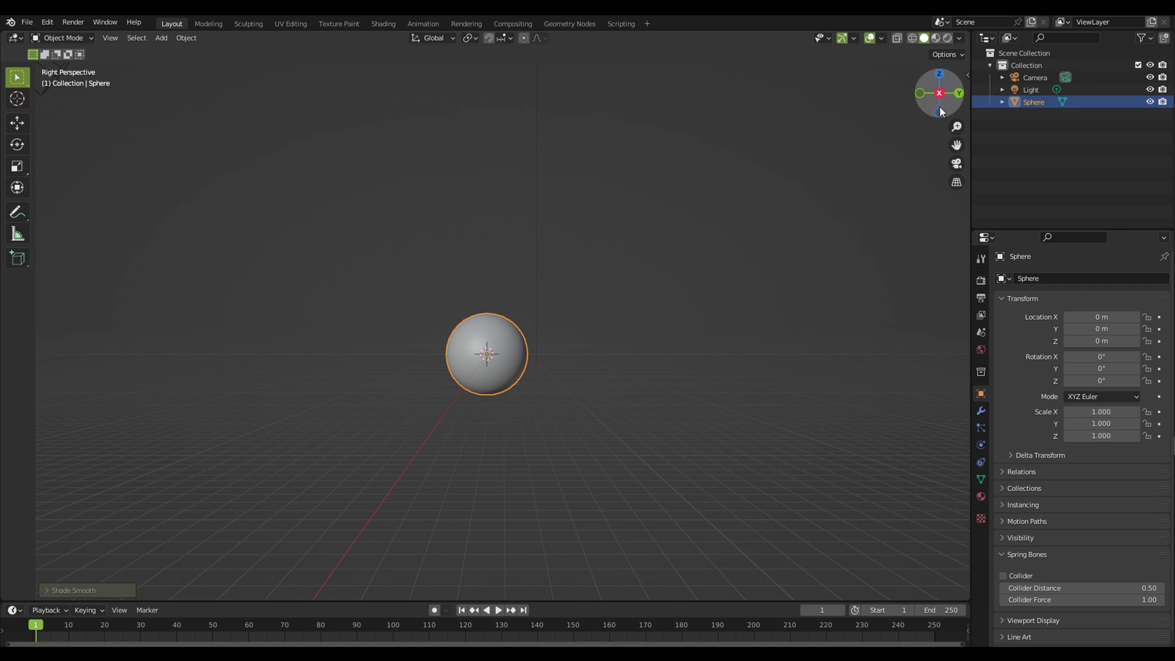
pyautogui.click(957, 183)
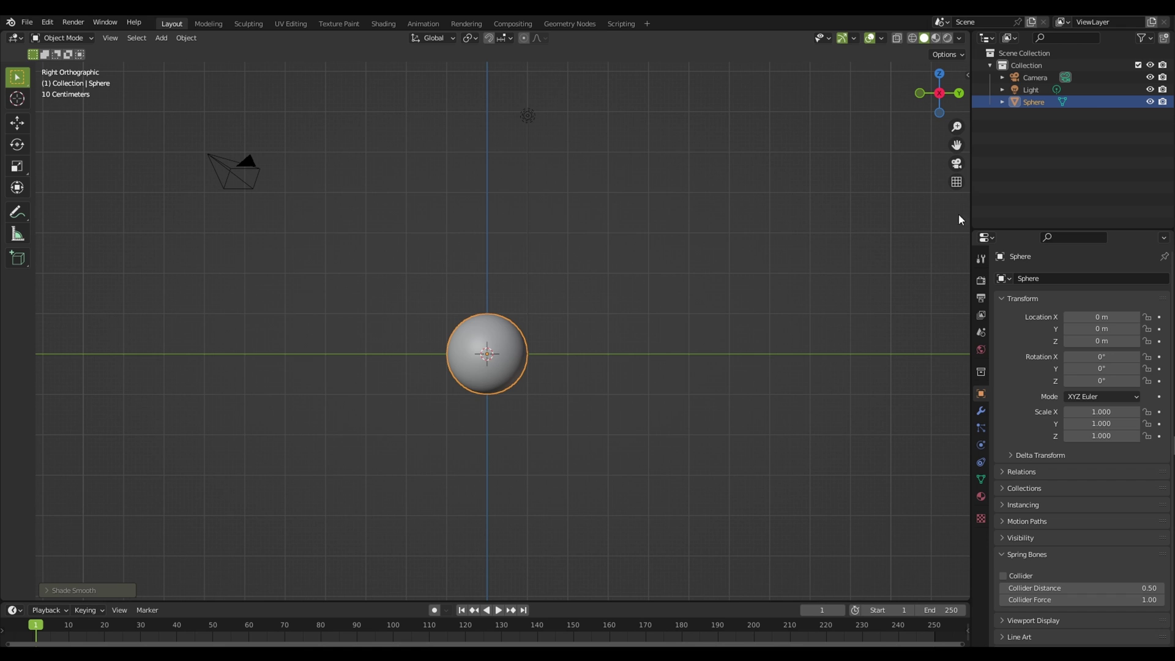
pyautogui.keyDown('shift'); pyautogui.moveTo(560, 402); pyautogui.dragTo(558, 416, button='middle'); pyautogui.keyUp('shift')
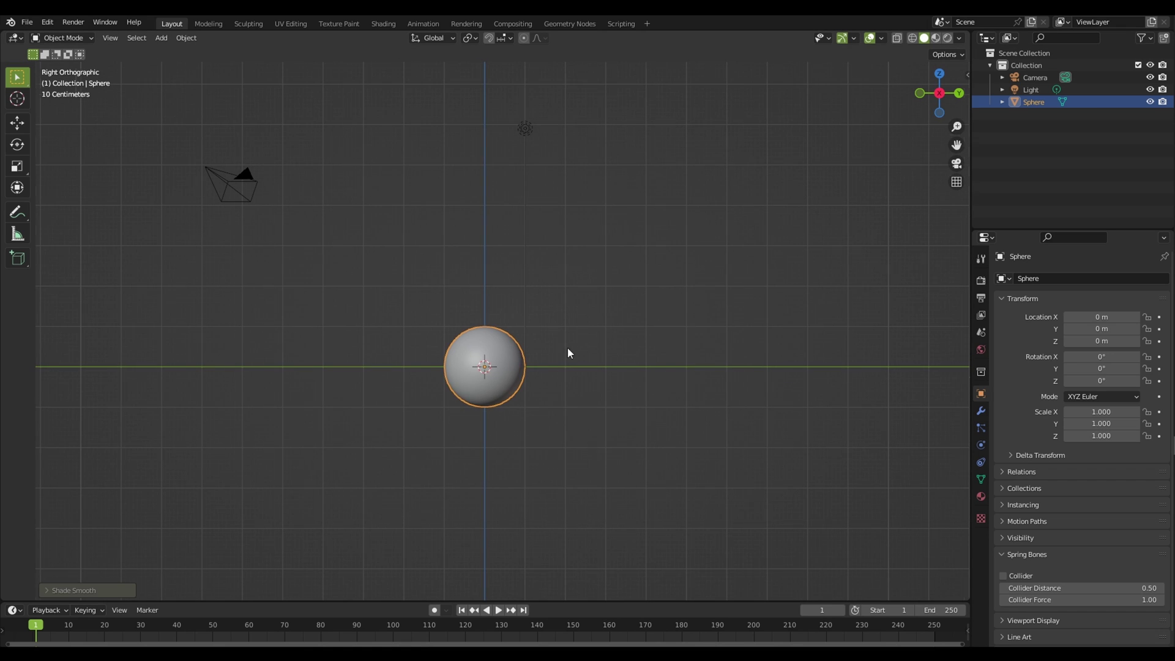
pyautogui.keyDown('shift'); pyautogui.moveTo(567, 353); pyautogui.dragTo(550, 384, button='middle'); pyautogui.keyUp('shift')
pyautogui.hotkey('shift', 'space')
pyautogui.press('g')
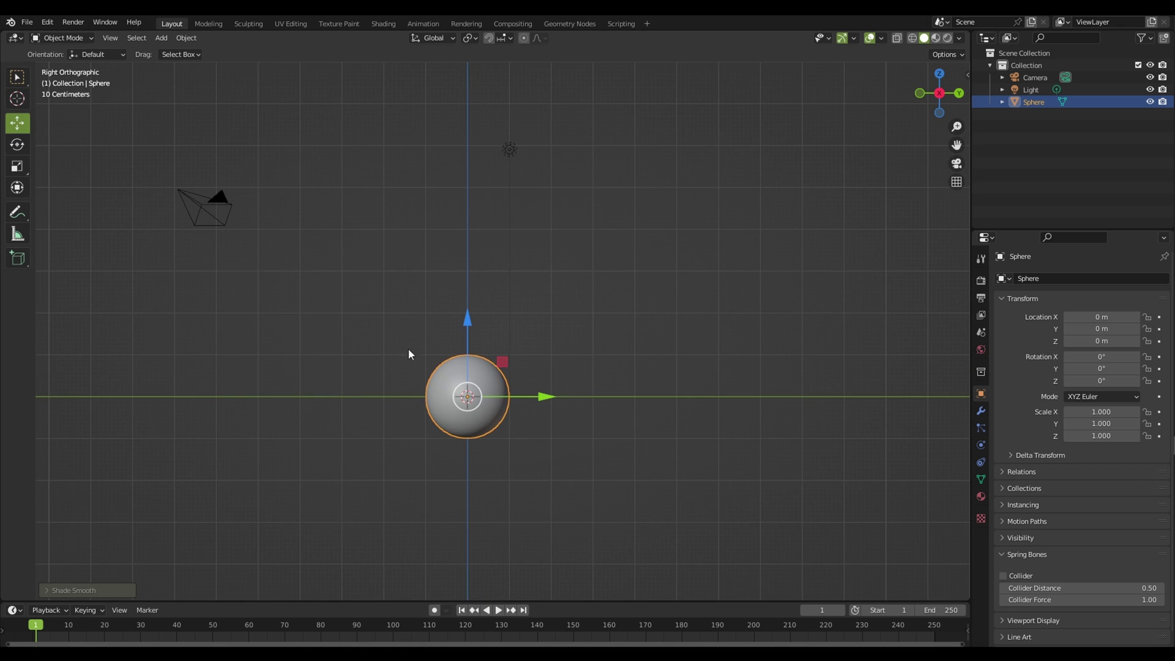
pyautogui.moveTo(475, 321); pyautogui.dragTo(477, 281)
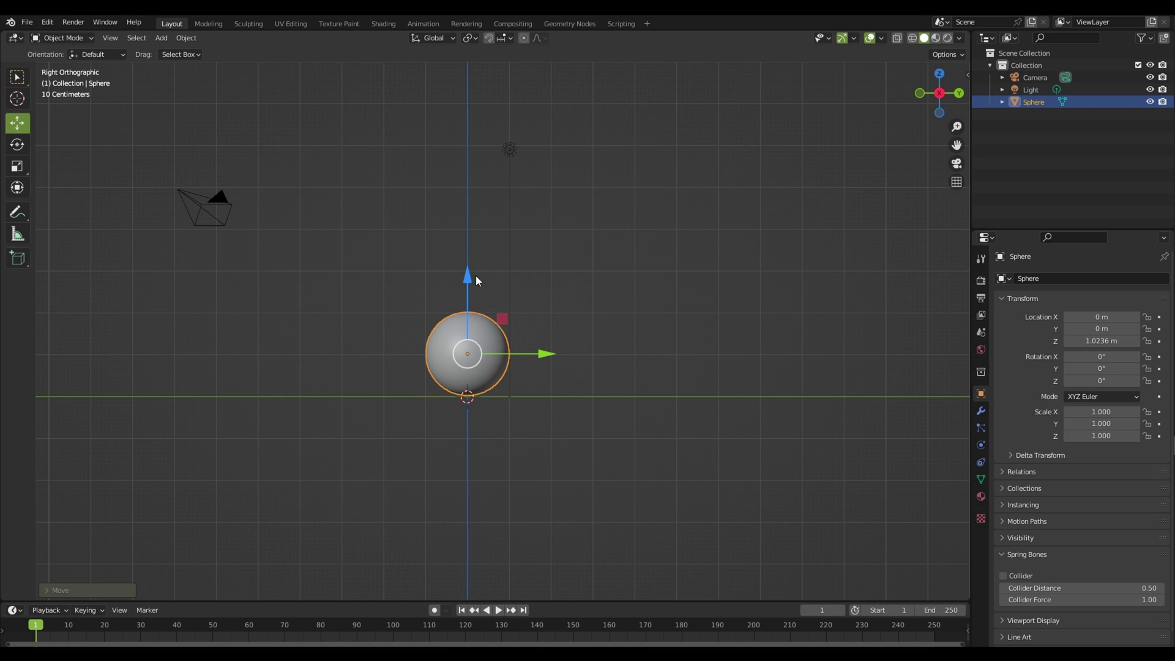
# - Set the current frame and the animation's end frame to 20
pyautogui.moveTo(577, 600); pyautogui.dragTo(578, 512)
pyautogui.moveTo(509, 576)
pyautogui.mouseDown(button='middle')
pyautogui.moveTo(687, 594)
pyautogui.moveTo(516, 567)
pyautogui.moveTo(535, 577)
pyautogui.moveTo(549, 551)
pyautogui.mouseUp(button='middle')
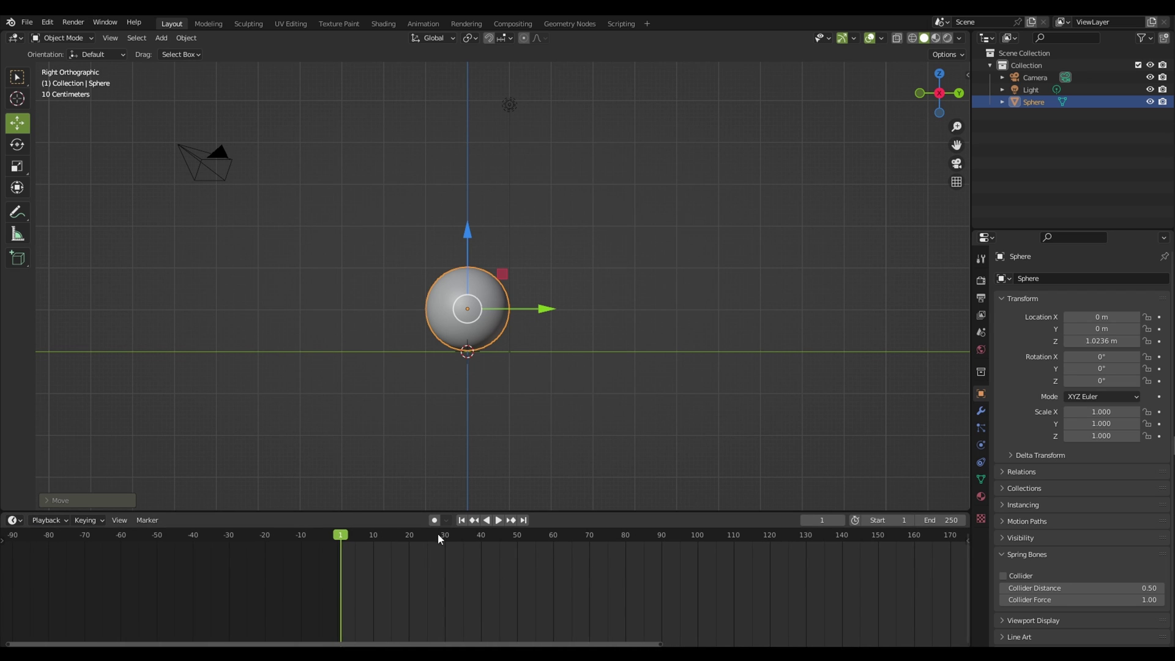
pyautogui.moveTo(438, 534); pyautogui.dragTo(410, 541)
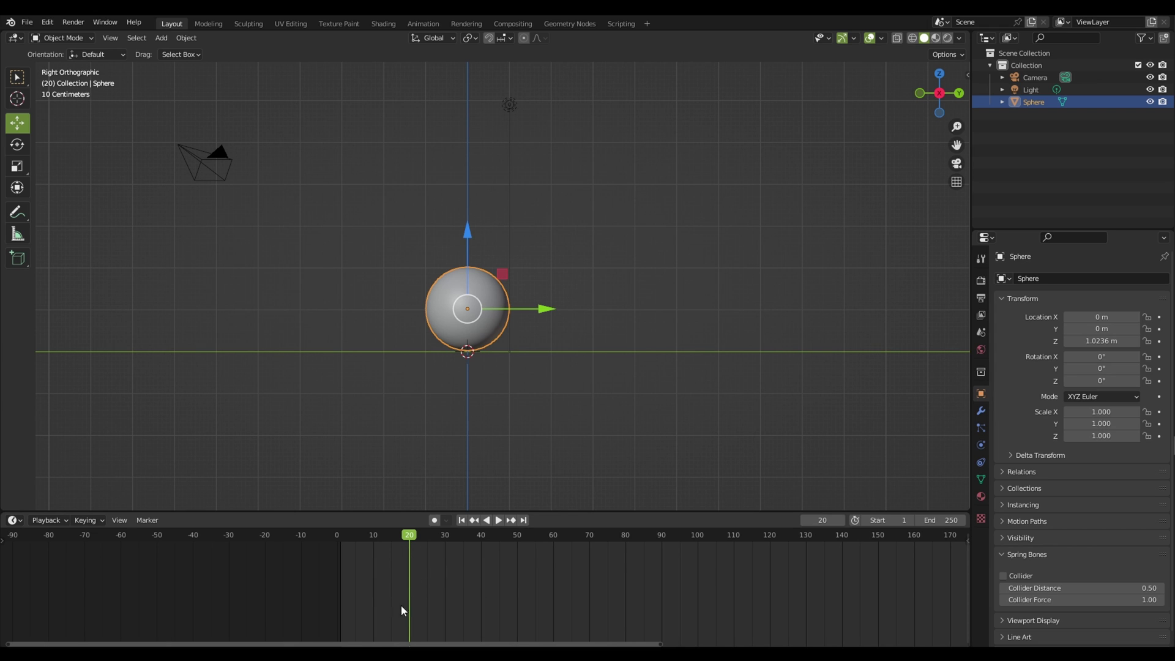
pyautogui.hotkey('ctrl', 'End')
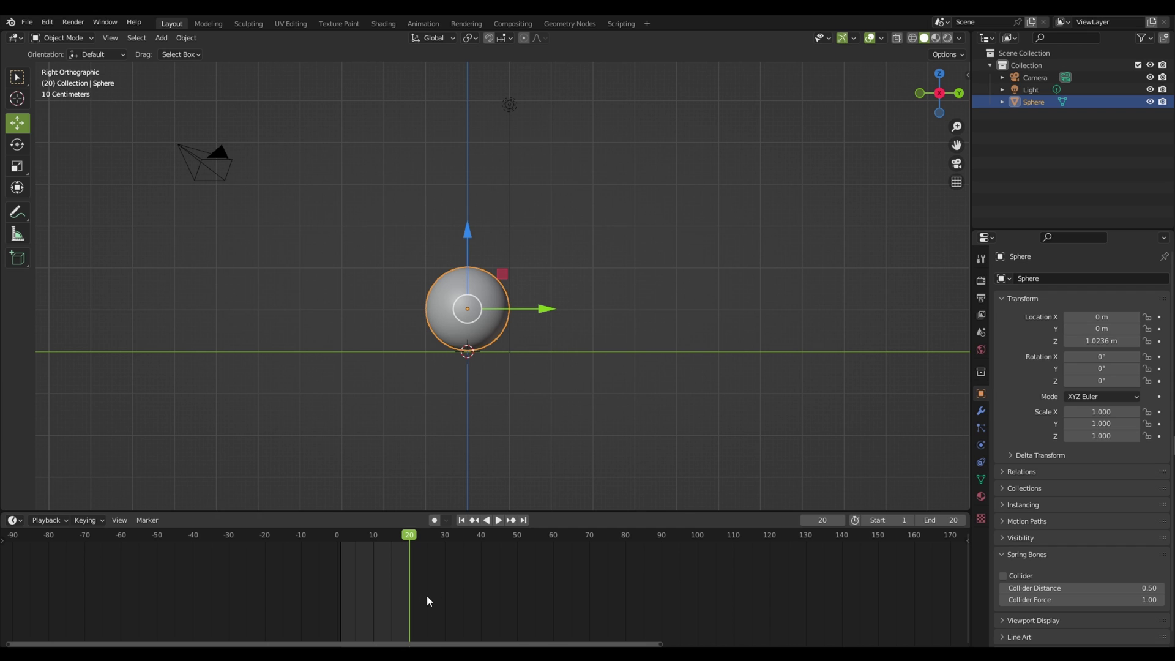
pyautogui.click(936, 521)
pyautogui.press('Return')
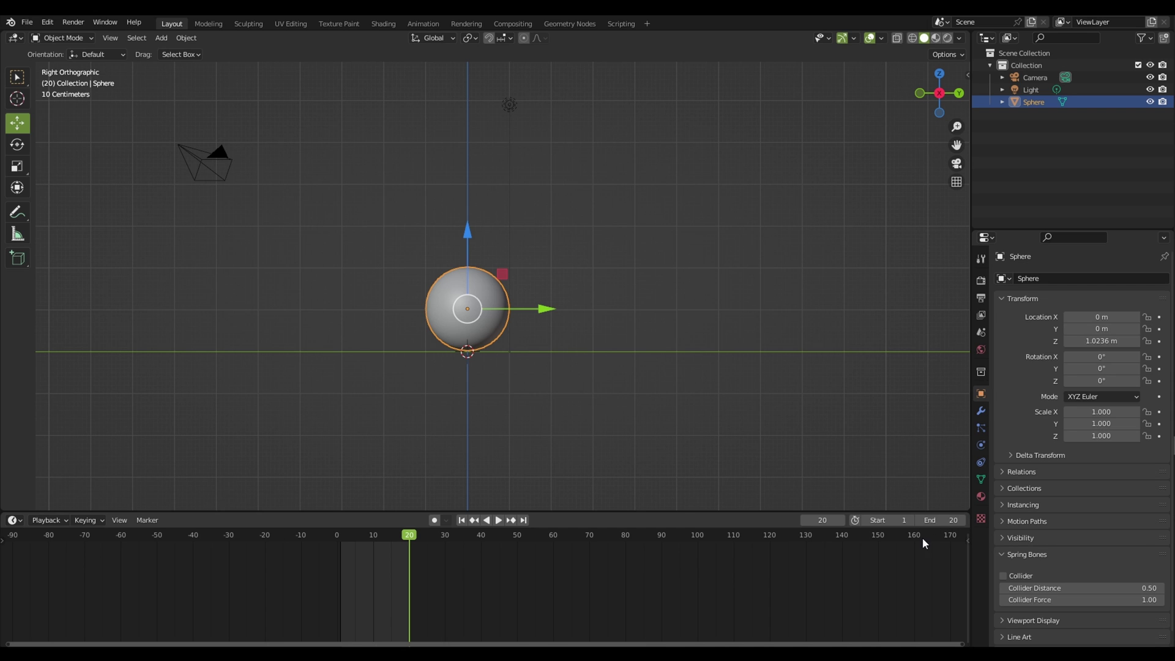
pyautogui.moveTo(527, 573)
pyautogui.mouseDown(button='middle')
pyautogui.moveTo(741, 585)
pyautogui.moveTo(533, 577)
pyautogui.moveTo(590, 591)
pyautogui.moveTo(645, 581)
pyautogui.moveTo(509, 578)
pyautogui.moveTo(564, 572)
pyautogui.moveTo(480, 582)
pyautogui.mouseUp(button='middle')
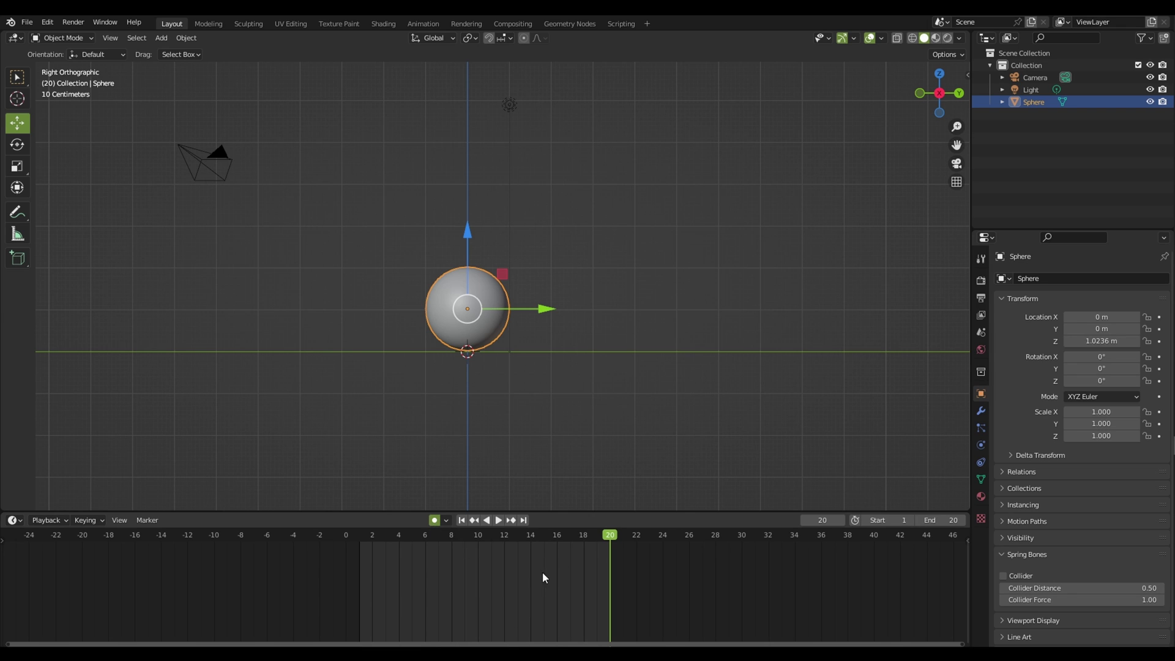
# - Key the sphere's location, rotation and scale at frames 1 and 20
pyautogui.hotkey('shift', 'Left')
pyautogui.press('i')
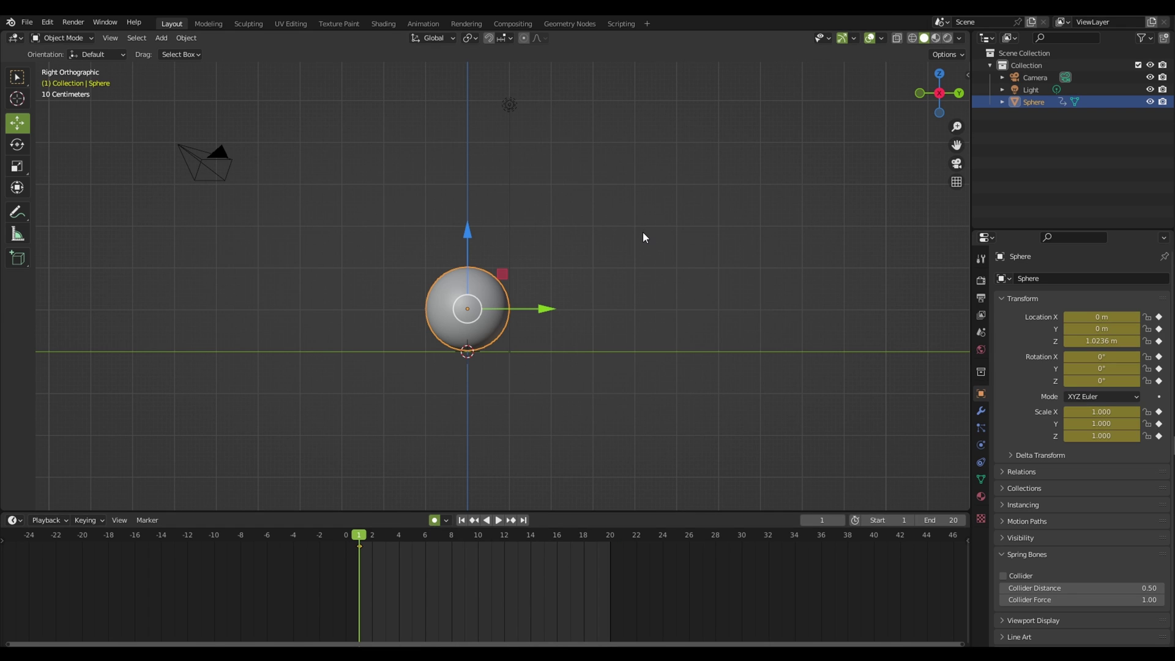
pyautogui.press('k')
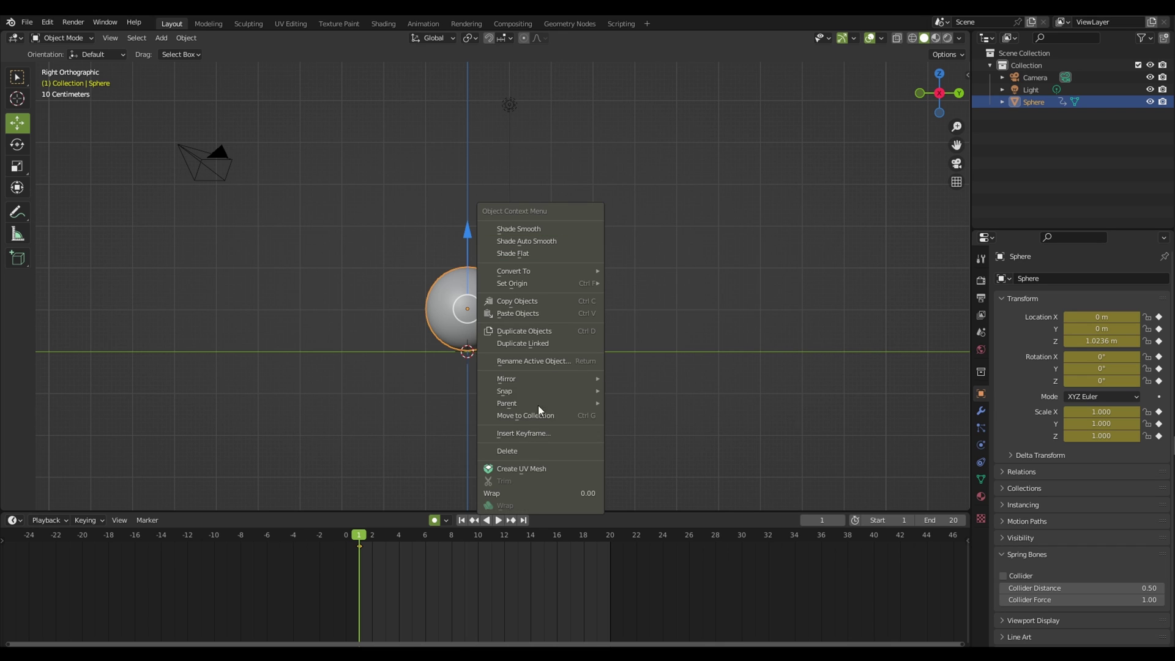
pyautogui.press('Escape')
pyautogui.press('k')
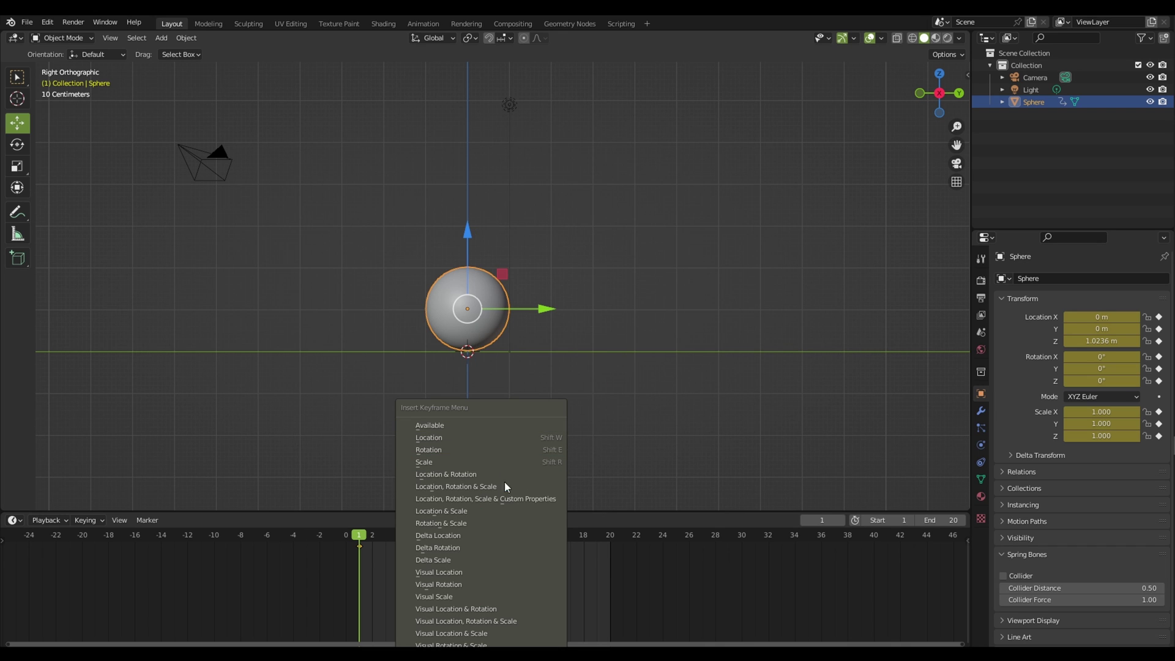
pyautogui.click(481, 487)
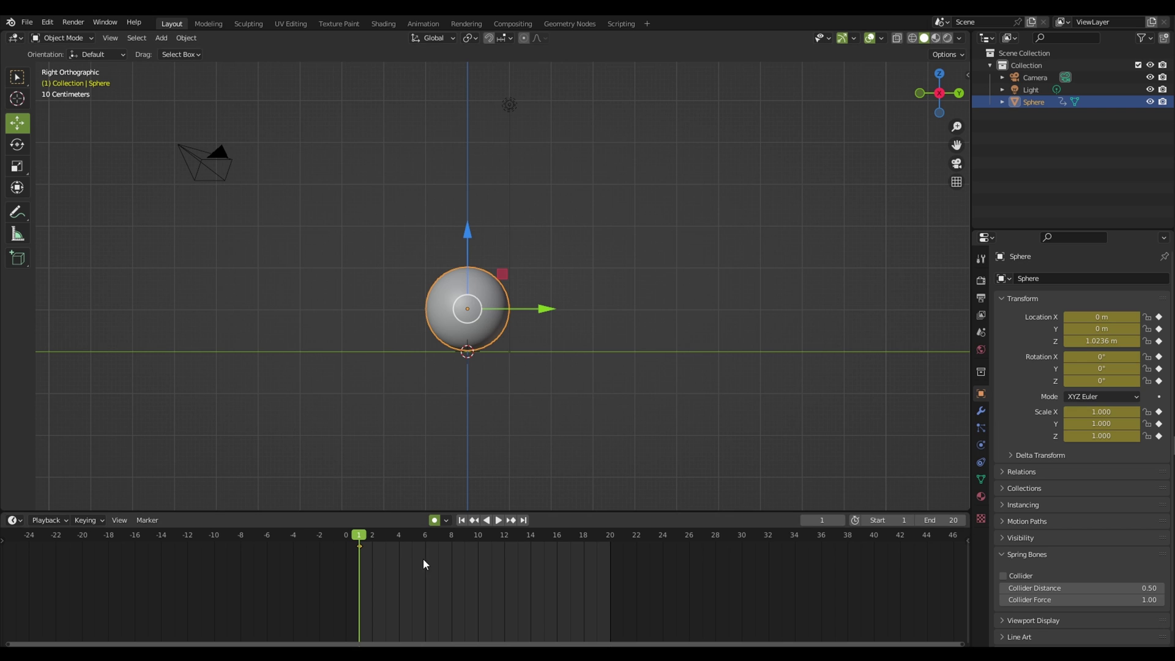
pyautogui.hotkey('shift', 'Right')
pyautogui.press('i')
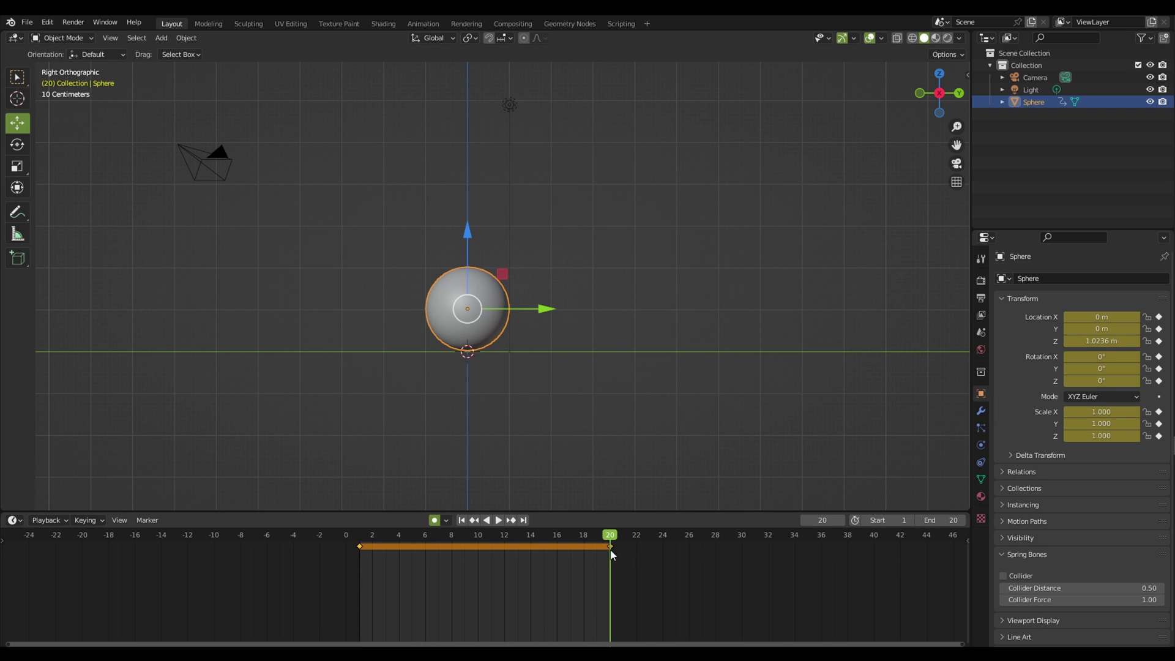
# - Raise the sphere to about 6 m (Z 5.98) at frame 10
pyautogui.click(475, 537)
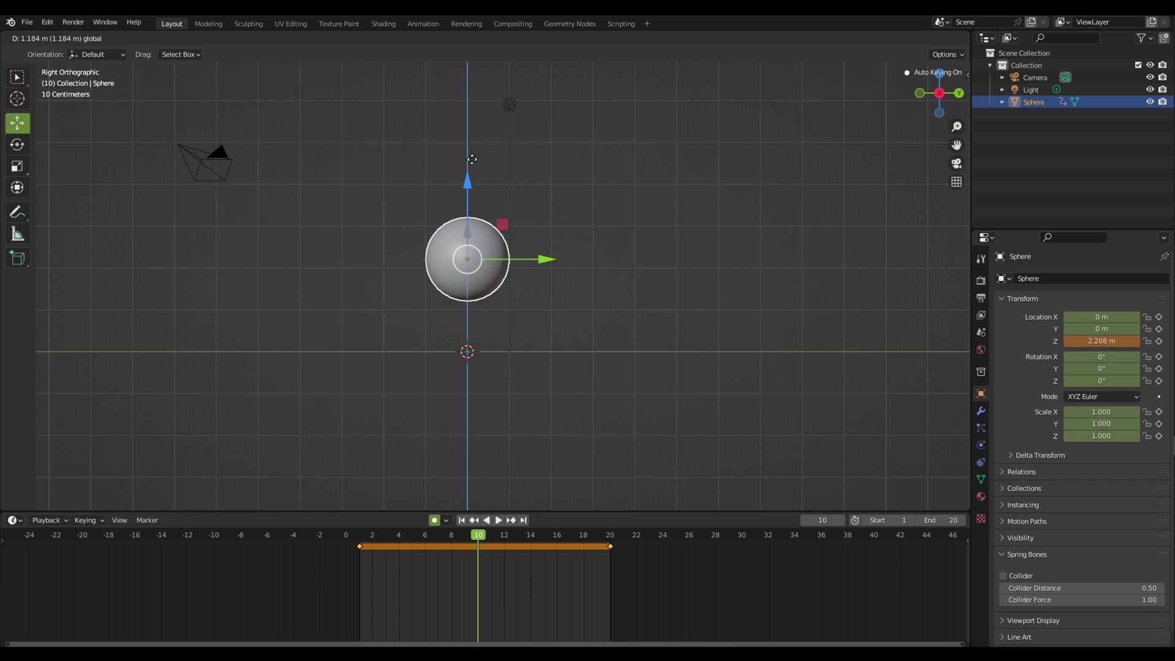
pyautogui.moveTo(469, 231); pyautogui.dragTo(493, 71)
pyautogui.keyDown('shift'); pyautogui.moveTo(502, 97); pyautogui.dragTo(508, 164, button='middle'); pyautogui.keyUp('shift')
pyautogui.moveTo(474, 131); pyautogui.dragTo(488, 125)
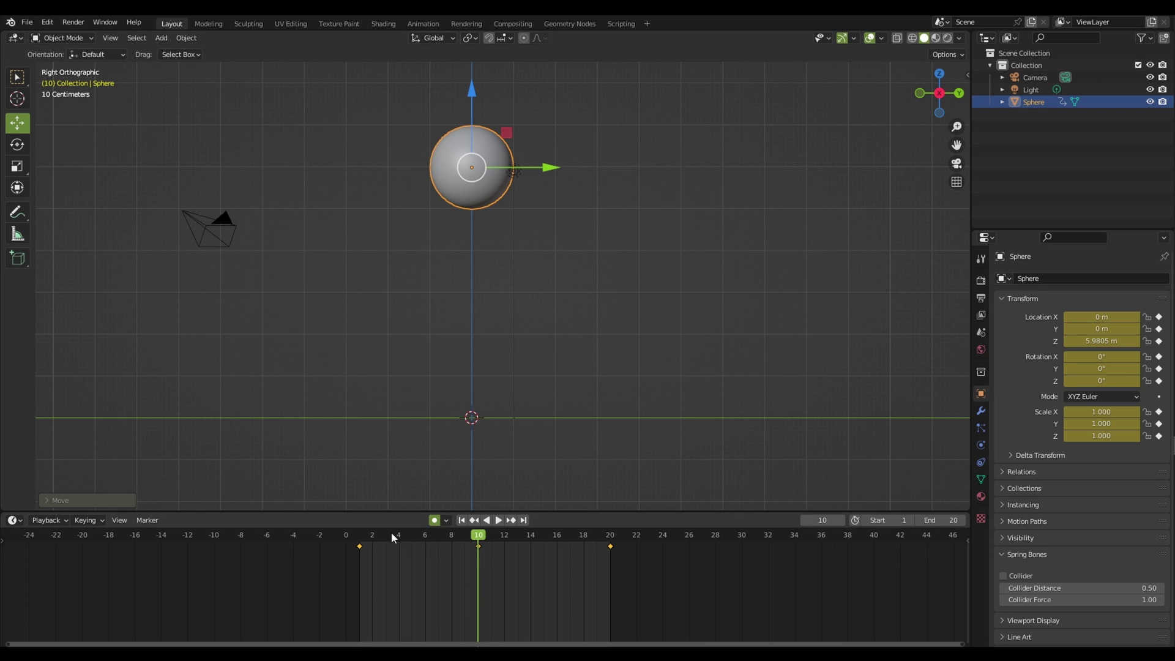
# - Play and scrub through the animation to check the bounce
pyautogui.press('space')
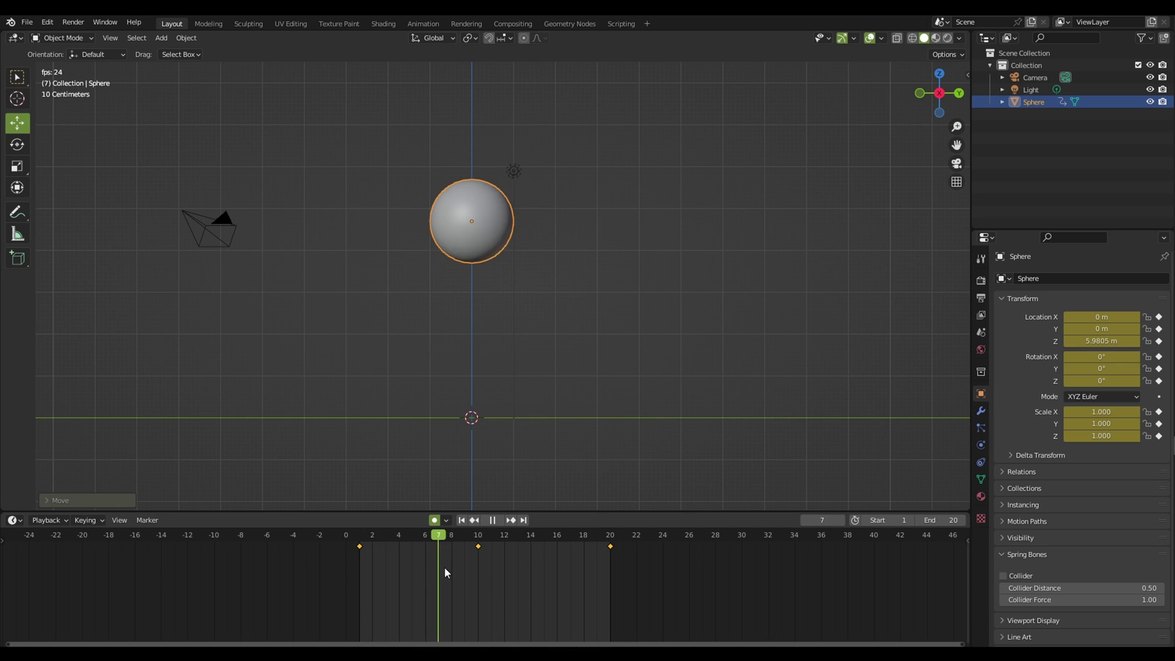
pyautogui.press('Escape')
pyautogui.moveTo(381, 530); pyautogui.dragTo(425, 538)
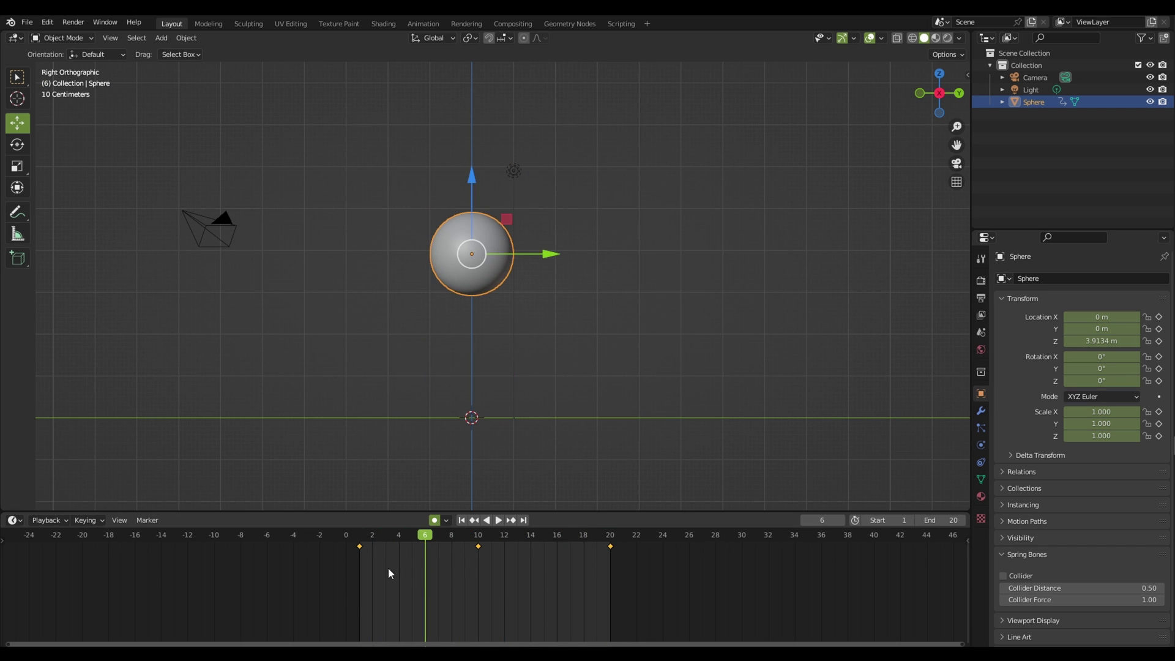
pyautogui.press('Left')
pyautogui.press('Left')
pyautogui.press('Left')
pyautogui.press('Right')
pyautogui.press('Right')
pyautogui.press('Right')
pyautogui.press('Right')
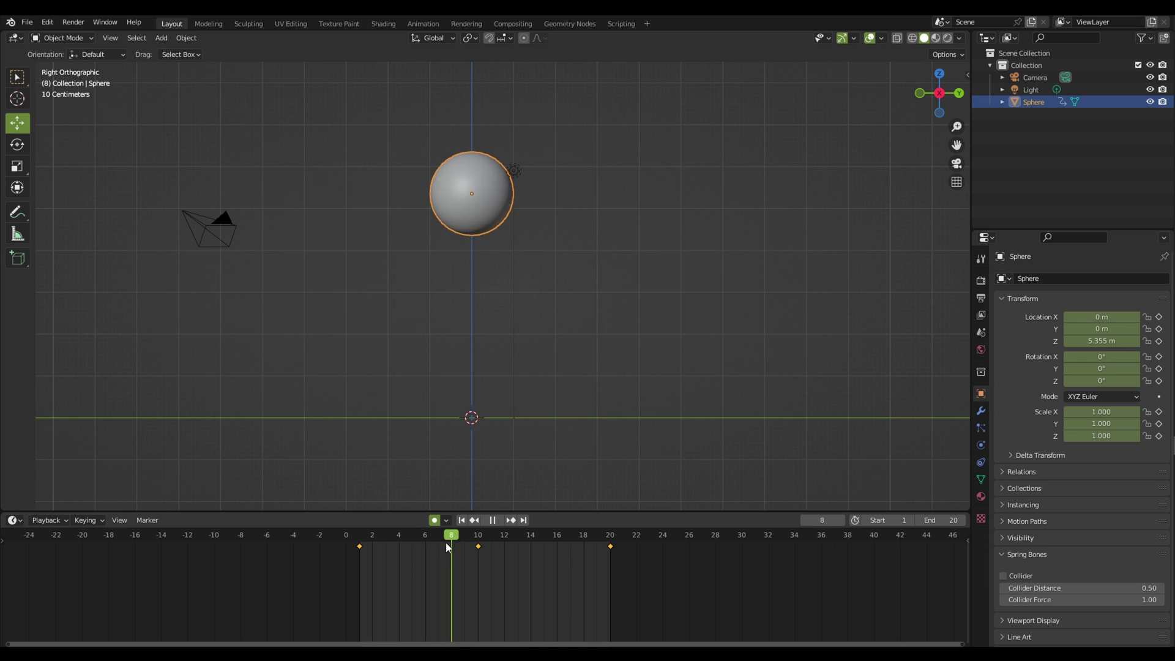
pyautogui.press('Left')
pyautogui.press('Left')
pyautogui.press('Left')
pyautogui.click(478, 533)
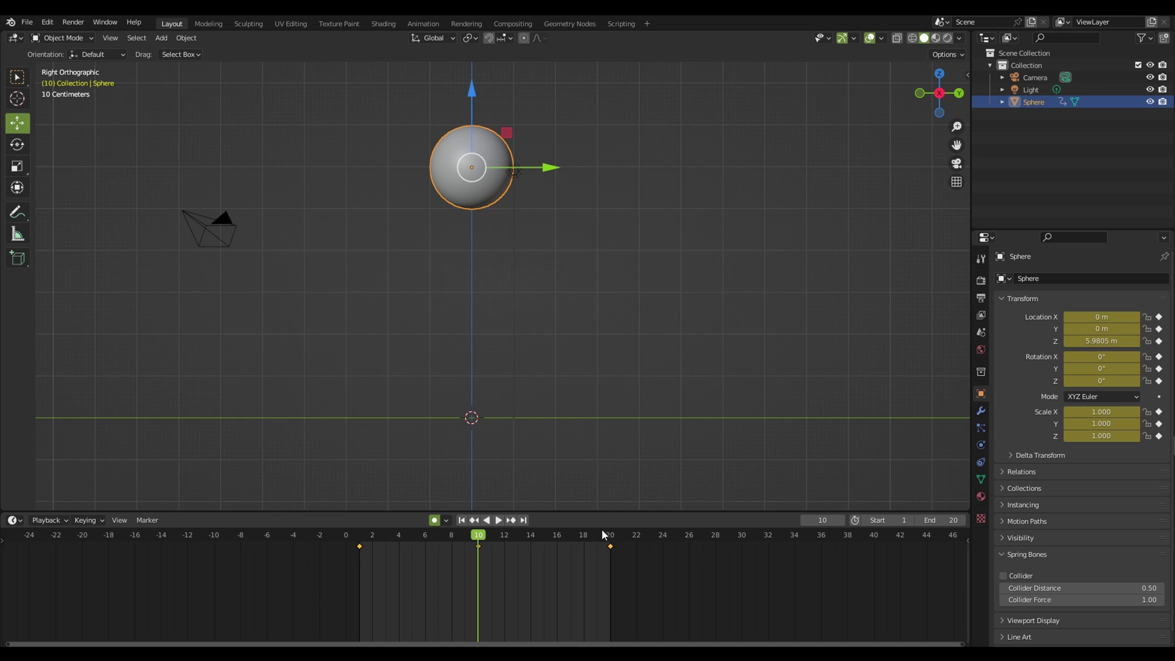
pyautogui.press('space')
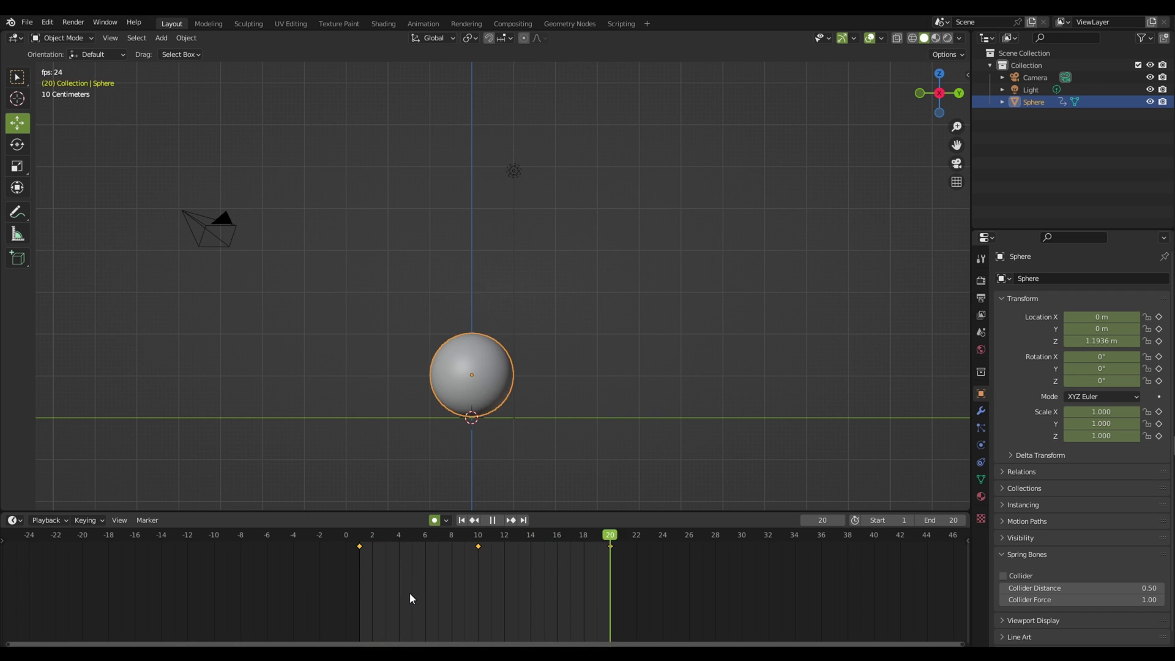
pyautogui.press('Escape')
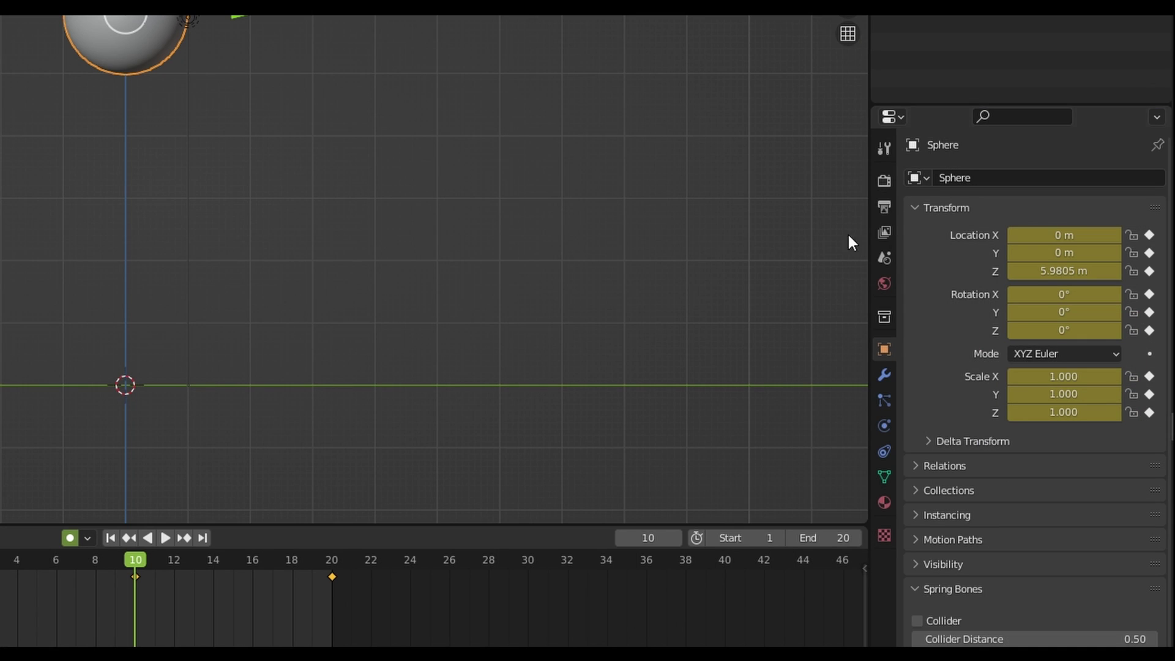
# - Check the Output Properties: 1920×1080 at 24 fps, frames 1–20
pyautogui.click(885, 208)
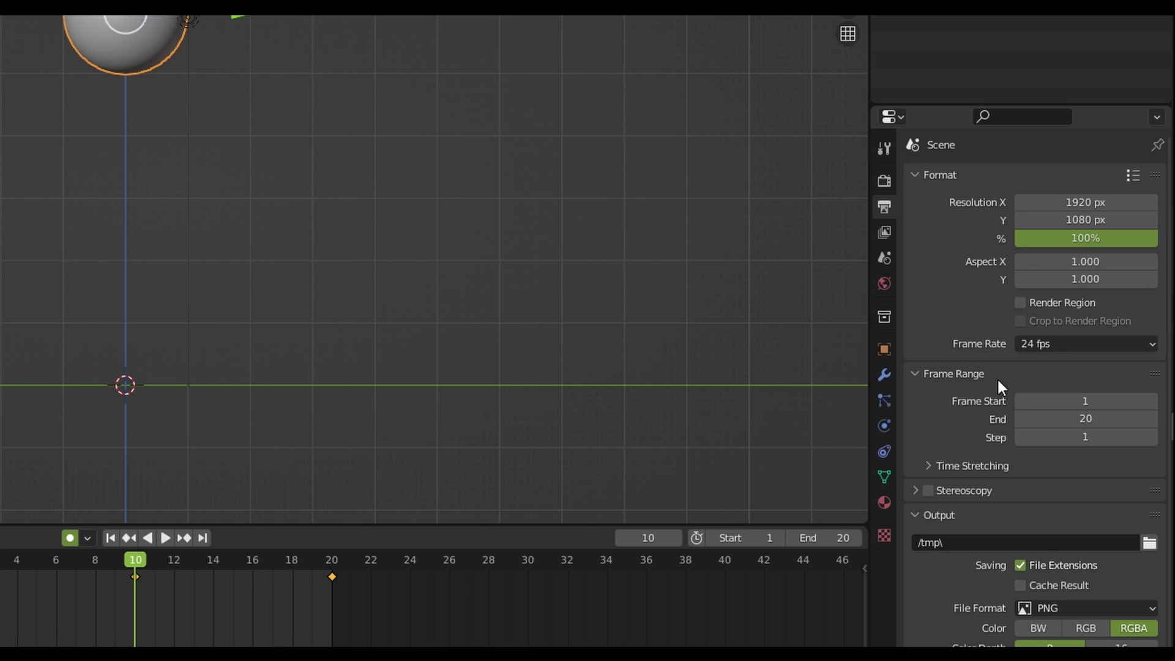
pyautogui.click(1054, 346)
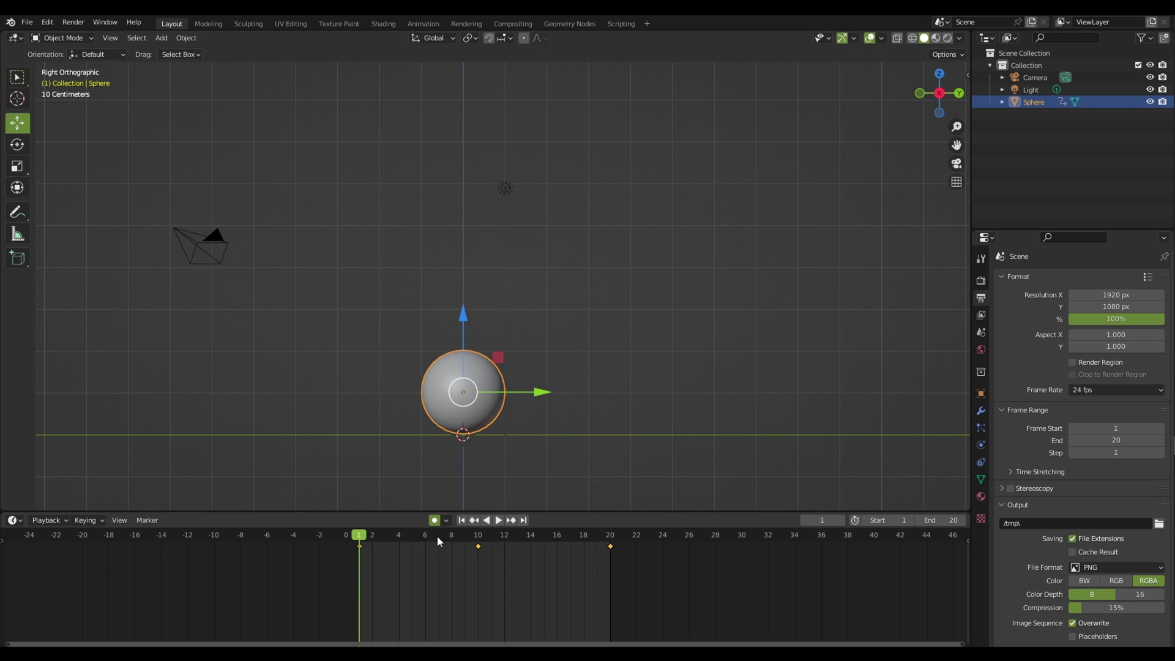
pyautogui.click(478, 534)
# - Return the playhead to frame 1 and split the 3D view into two side-by-side views
pyautogui.press('Up')
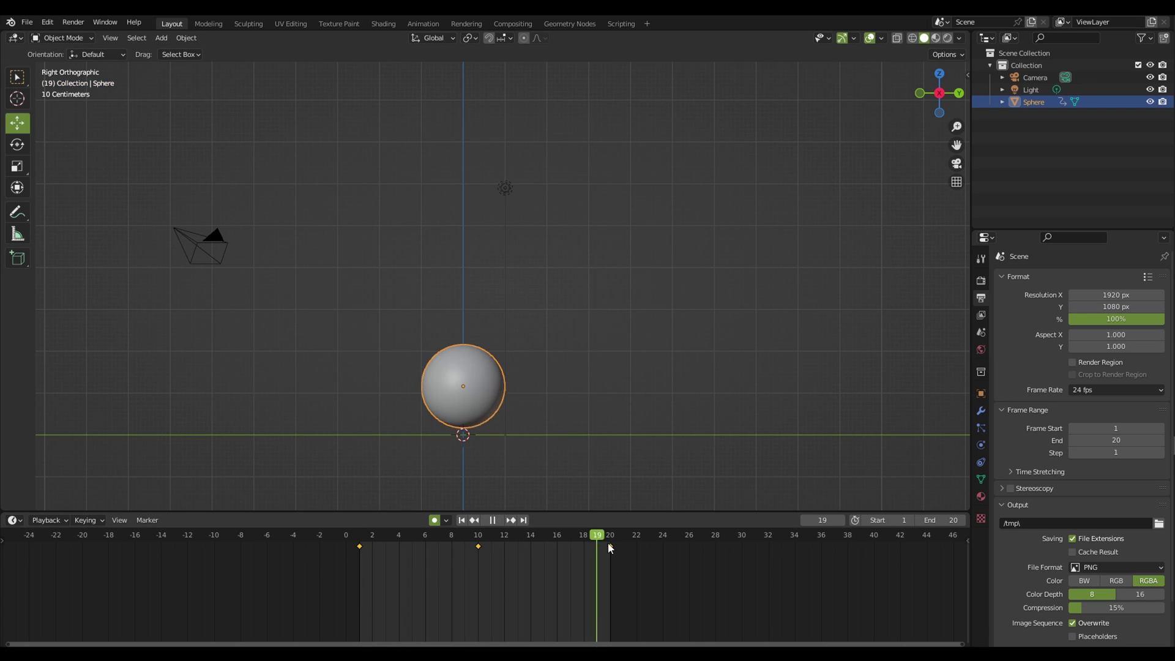
pyautogui.moveTo(388, 534); pyautogui.dragTo(359, 534)
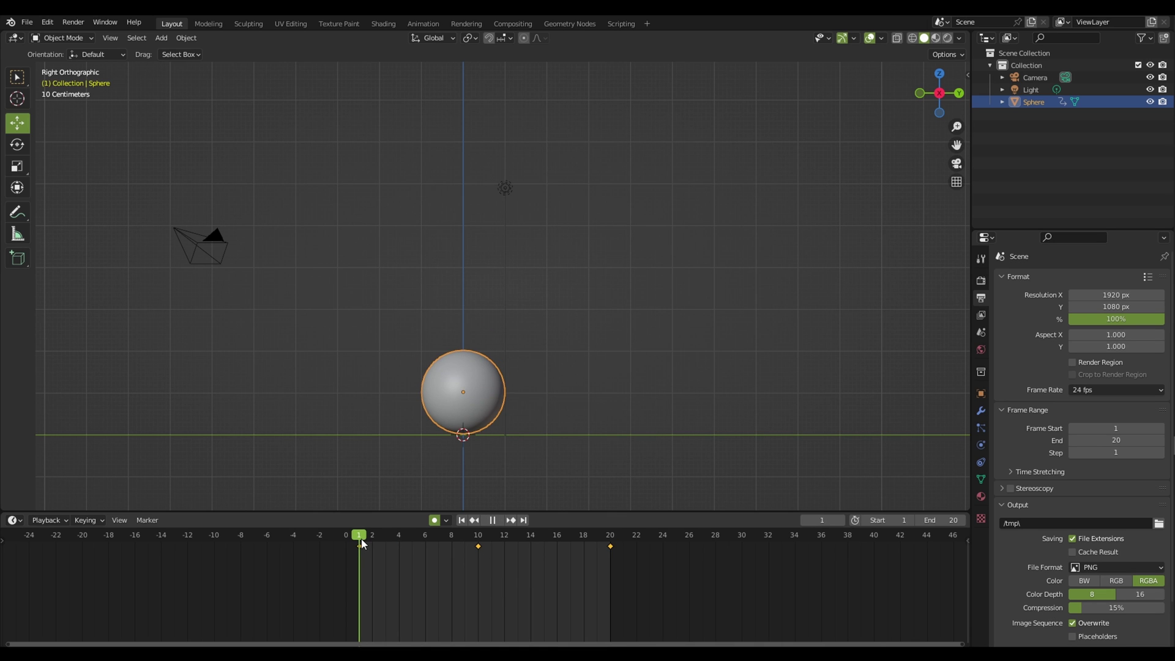
pyautogui.moveTo(969, 32); pyautogui.dragTo(599, 173)
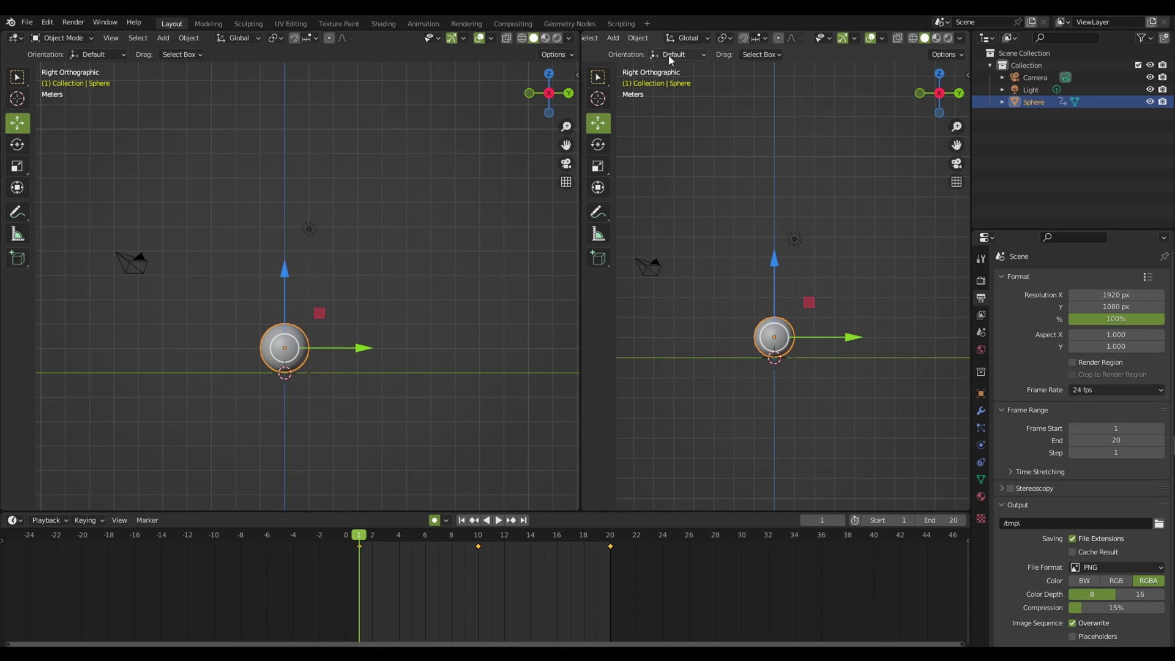
# - Turn the right view into a Graph Editor zoomed to frames 0–20
pyautogui.scroll(5, 734, 38)
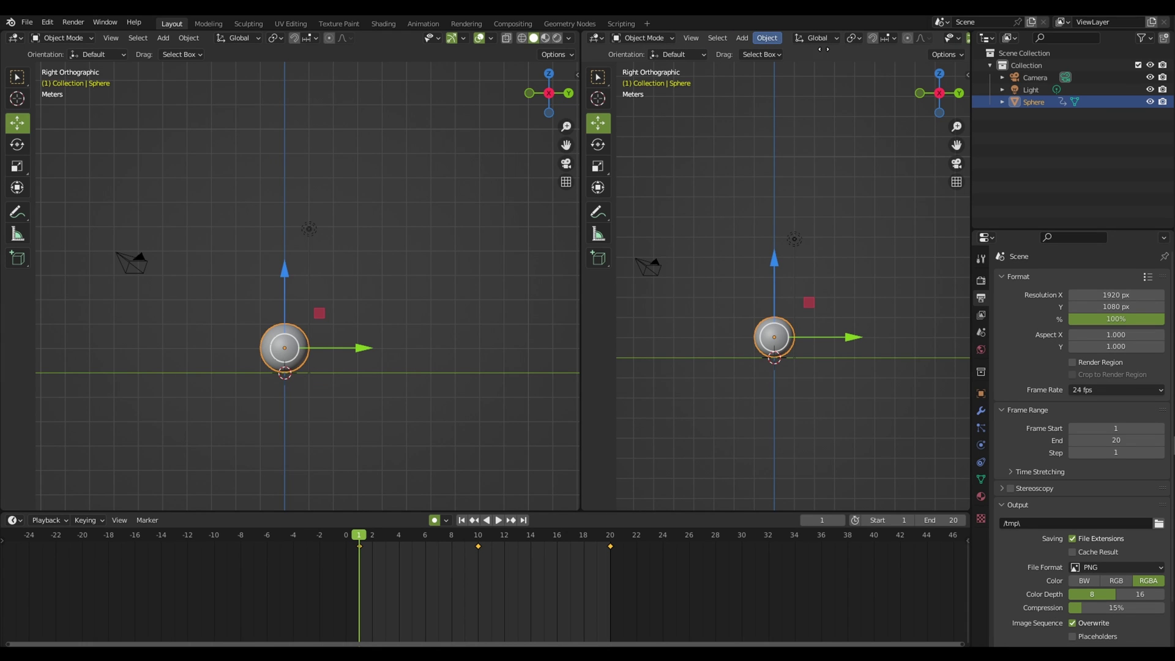
pyautogui.click(597, 38)
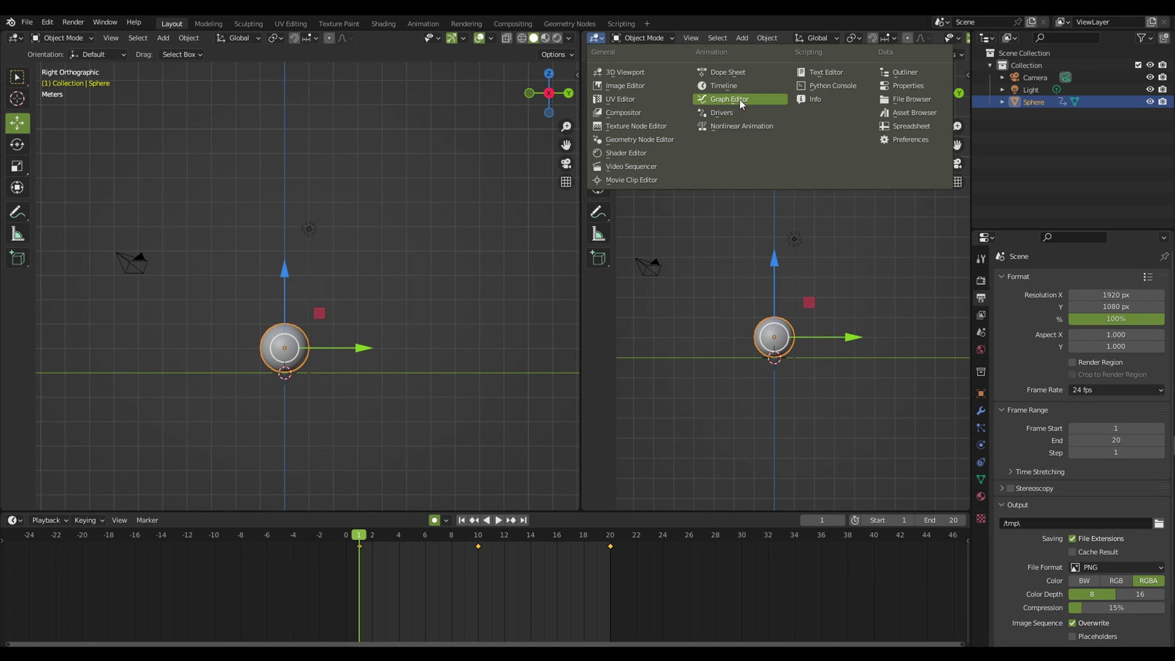
pyautogui.click(739, 99)
pyautogui.moveTo(579, 245); pyautogui.dragTo(507, 245)
pyautogui.press('Home')
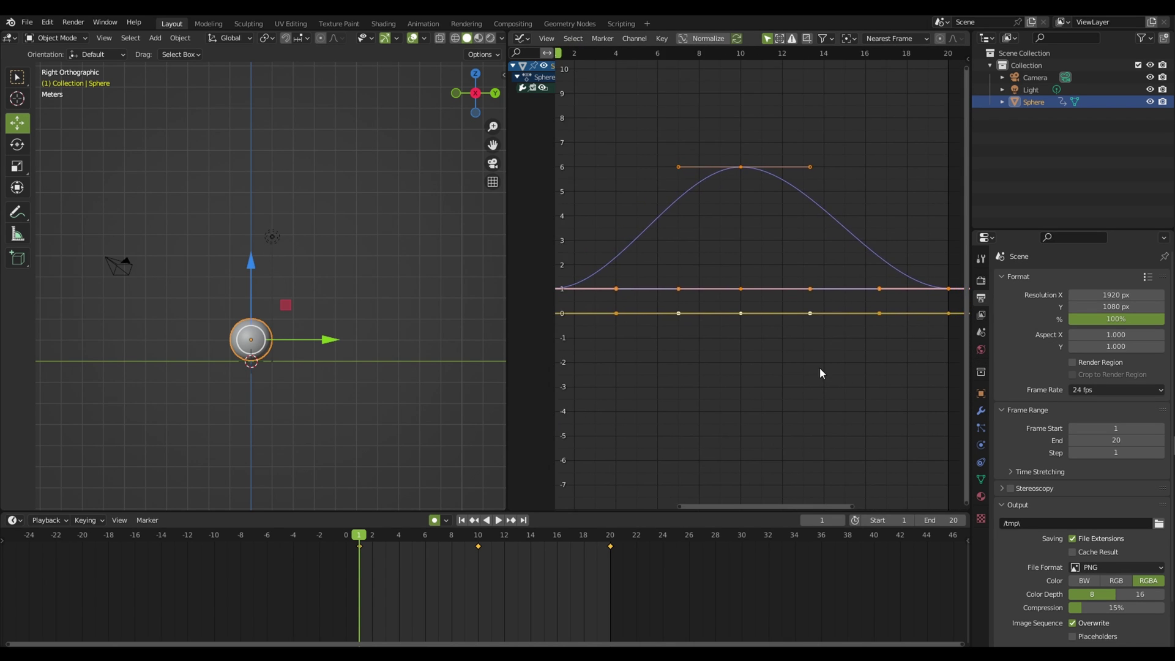
pyautogui.scroll(-2, 820, 367)
pyautogui.scroll(-2, 795, 373)
pyautogui.scroll(-1, 804, 382)
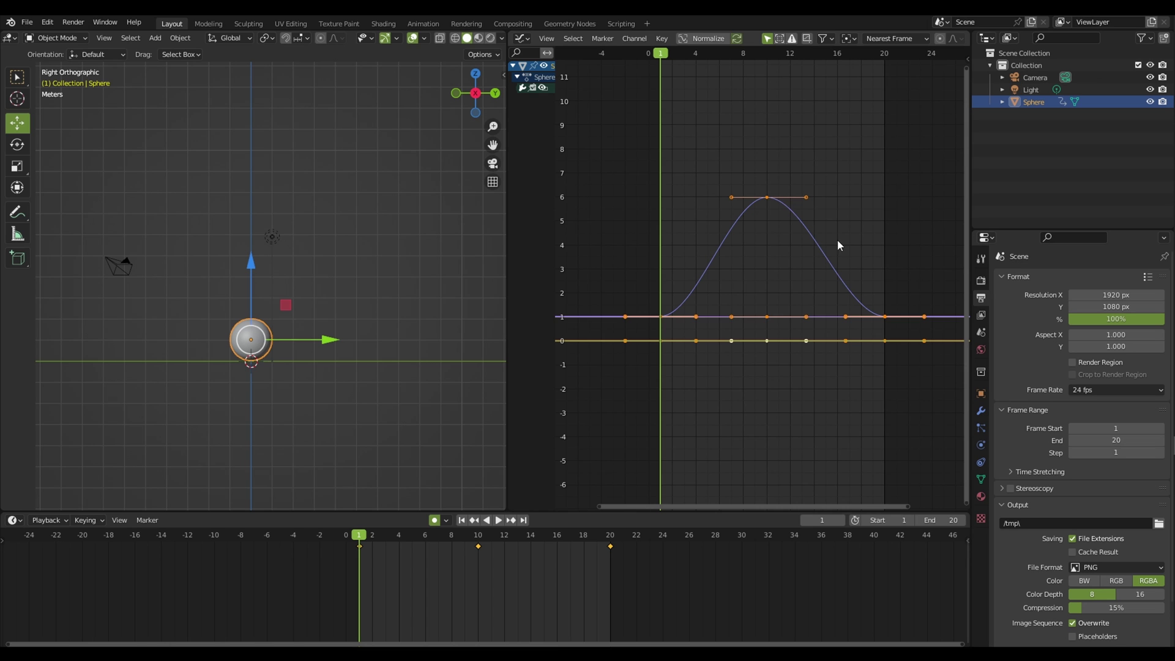
pyautogui.moveTo(795, 357)
pyautogui.keyDown('ctrl'); pyautogui.mouseDown(button='middle')
pyautogui.moveTo(810, 353)
pyautogui.moveTo(813, 315)
pyautogui.moveTo(813, 360)
pyautogui.moveTo(847, 412)
pyautogui.moveTo(807, 344)
pyautogui.mouseUp(button='middle'); pyautogui.keyUp('ctrl')
# - Select the sphere and zoom the graph onto its Z Location and X Scale curves
pyautogui.hotkey('alt', 'a')
pyautogui.press('Right')
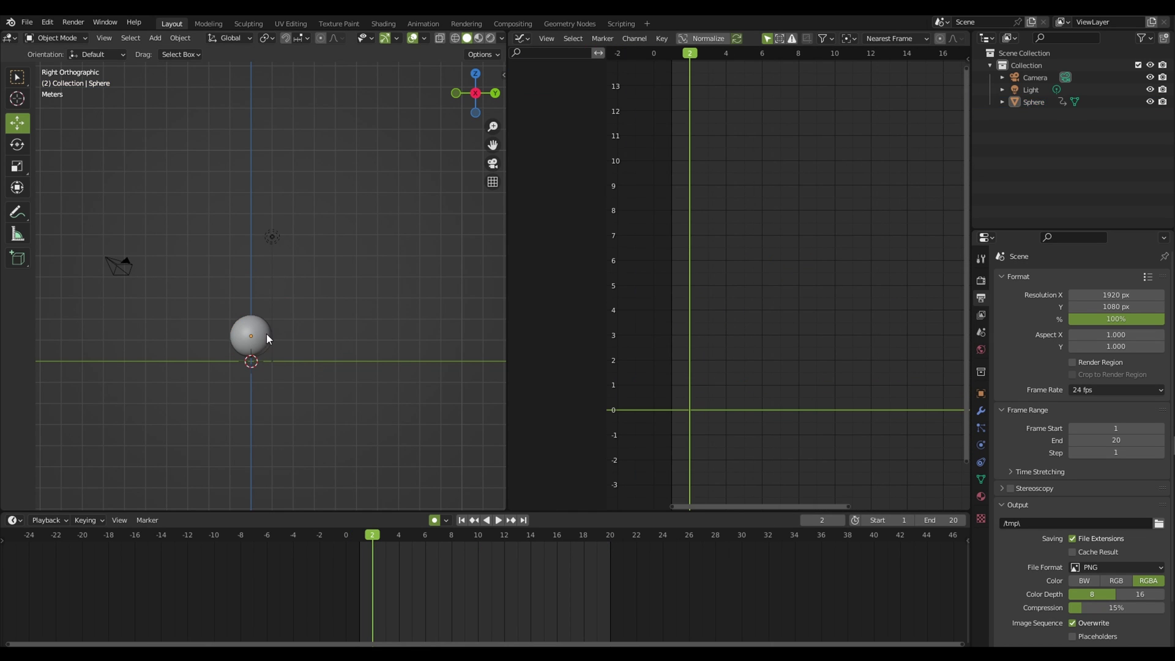
pyautogui.click(267, 337)
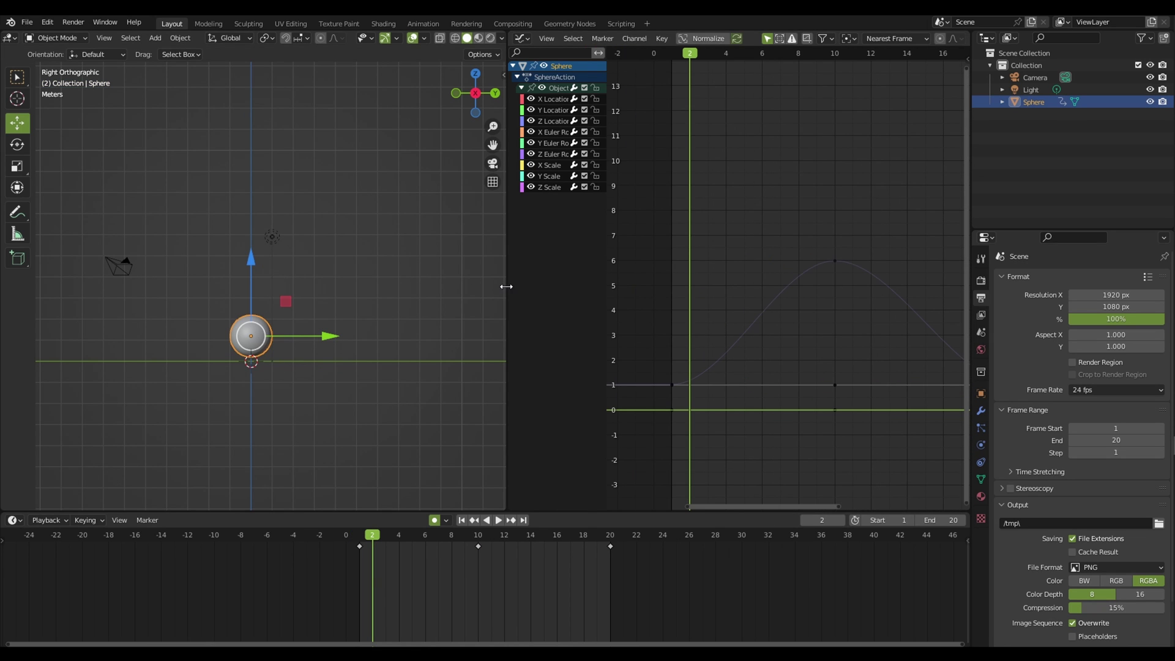
pyautogui.moveTo(507, 286); pyautogui.dragTo(433, 286)
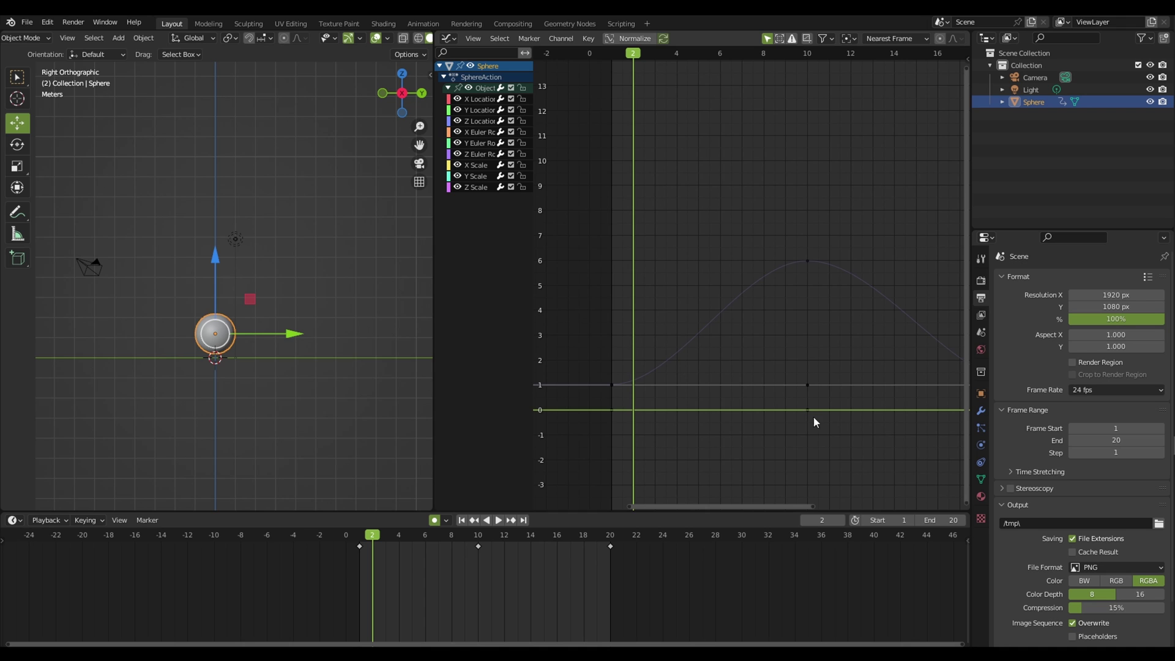
pyautogui.moveTo(838, 429)
pyautogui.keyDown('ctrl'); pyautogui.mouseDown(button='middle')
pyautogui.moveTo(810, 447)
pyautogui.moveTo(777, 306)
pyautogui.mouseUp(button='middle'); pyautogui.keyUp('ctrl')
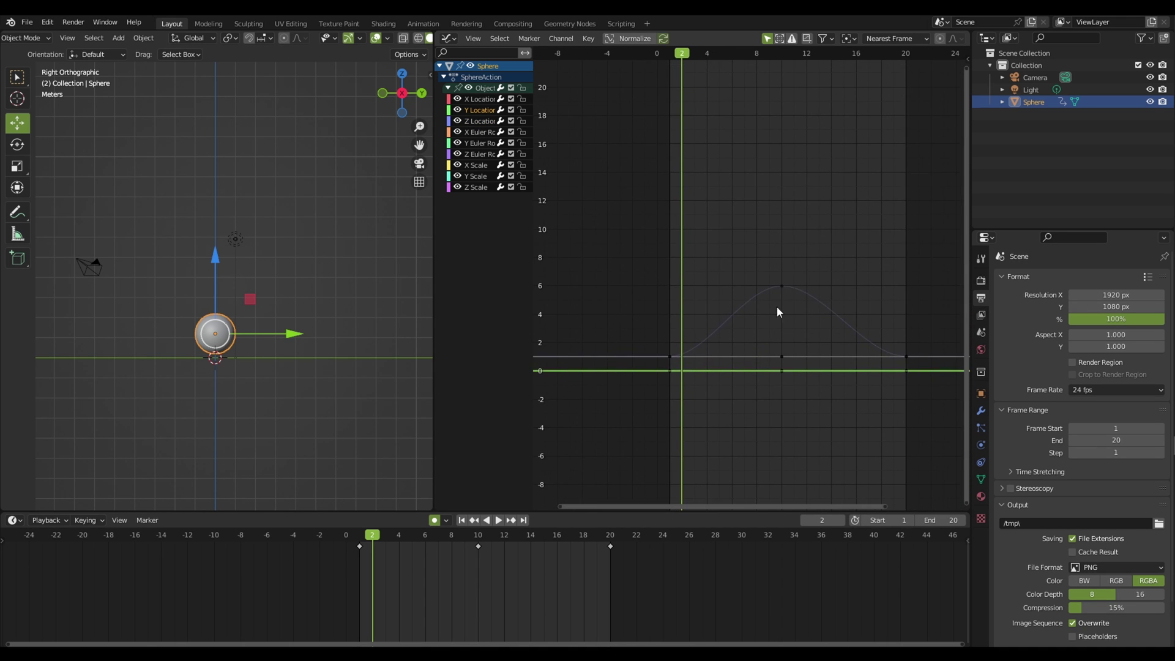
pyautogui.keyDown('ctrl'); pyautogui.moveTo(667, 362); pyautogui.dragTo(686, 401, button='middle'); pyautogui.keyUp('ctrl')
pyautogui.click(660, 363)
pyautogui.click(864, 363)
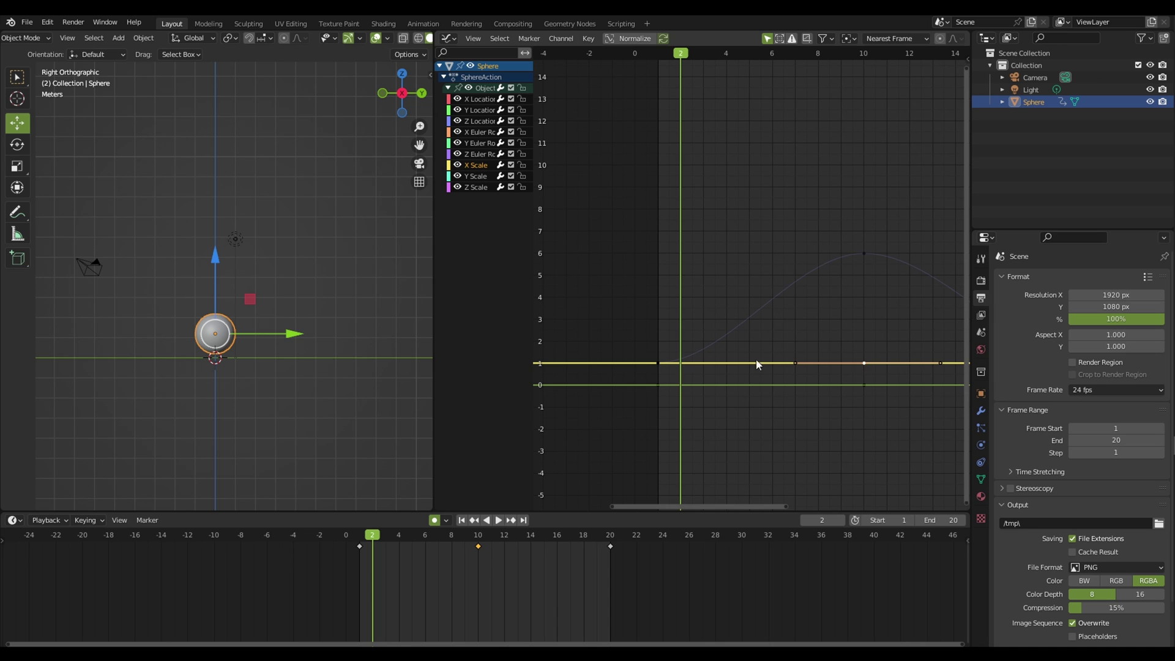
pyautogui.keyDown('ctrl'); pyautogui.moveTo(843, 384); pyautogui.dragTo(786, 377, button='middle'); pyautogui.keyUp('ctrl')
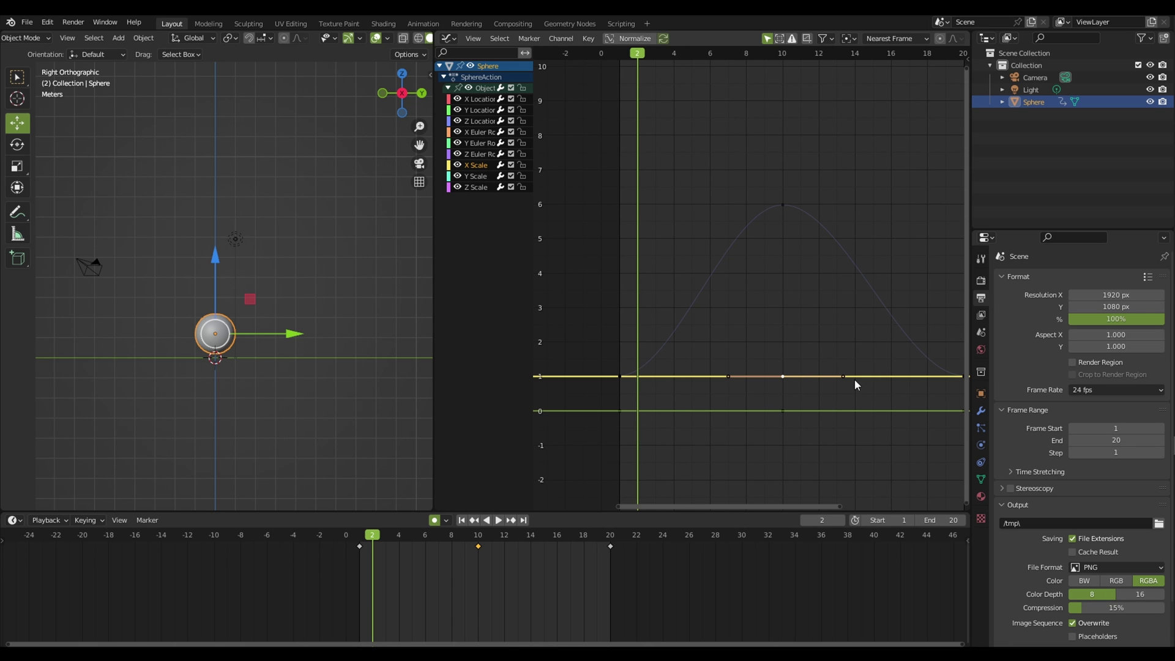
# - Hide the horizontal value cursor and enable Only Selected Curve Keyframes in the View menu
pyautogui.click(473, 38)
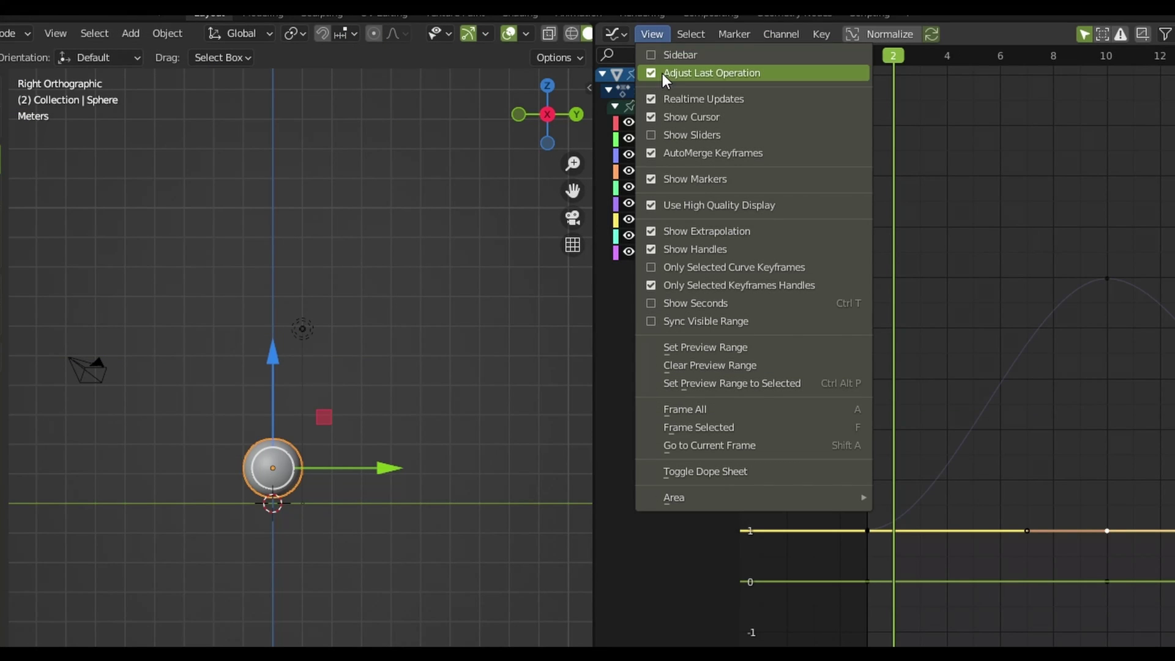
pyautogui.click(712, 119)
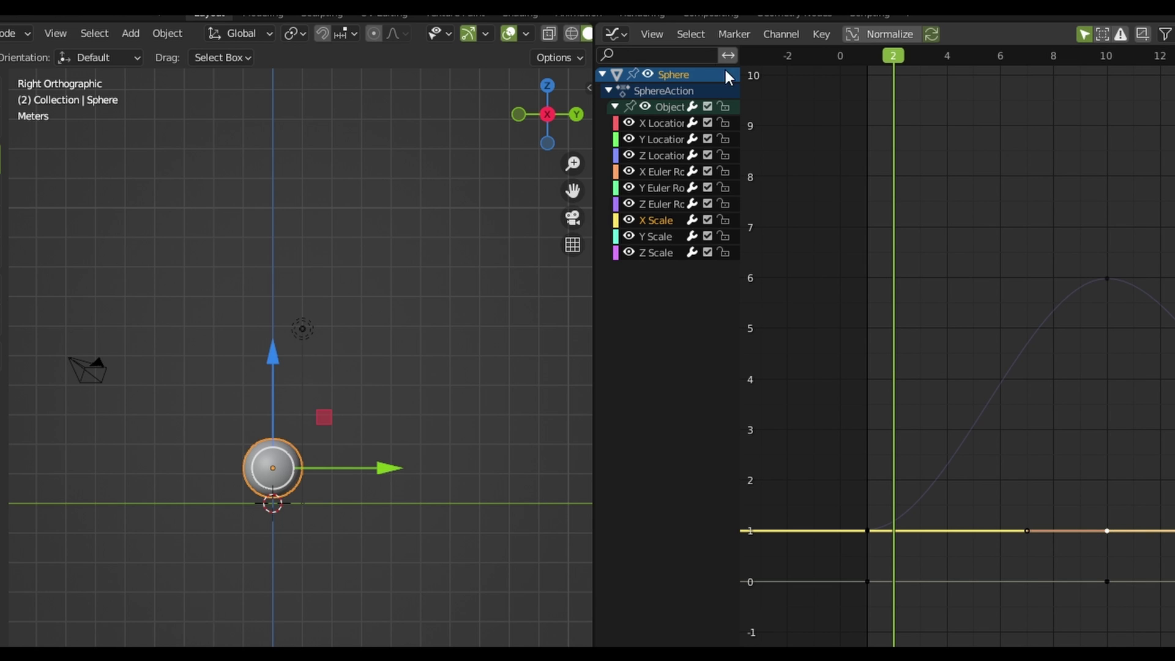
pyautogui.click(652, 34)
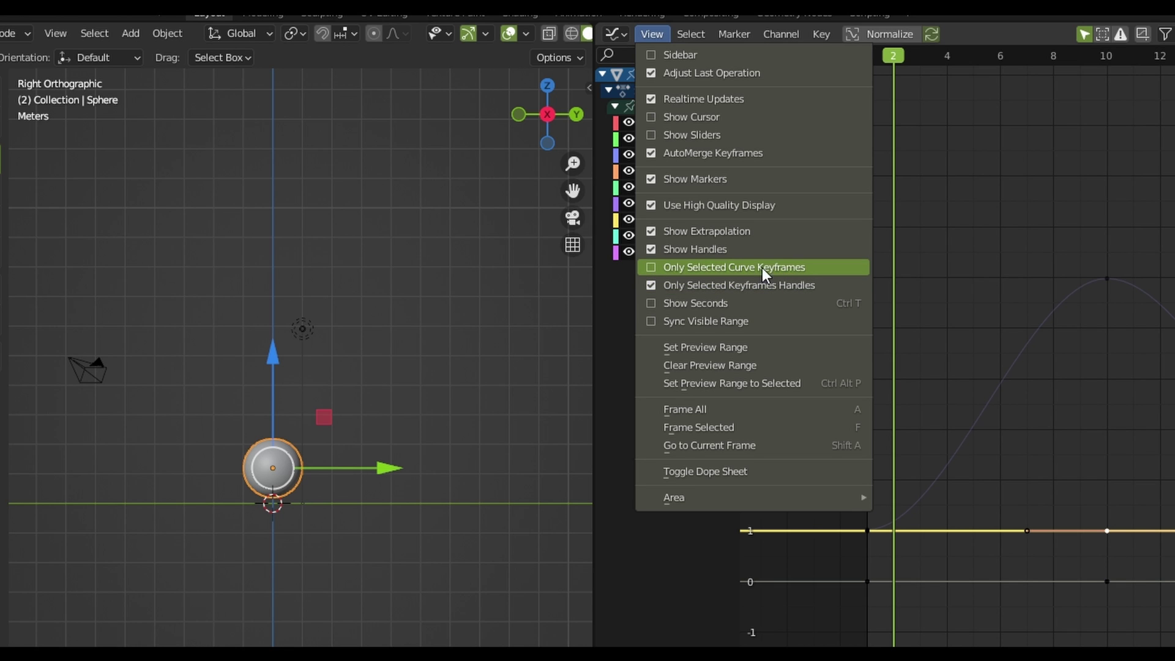
pyautogui.click(777, 266)
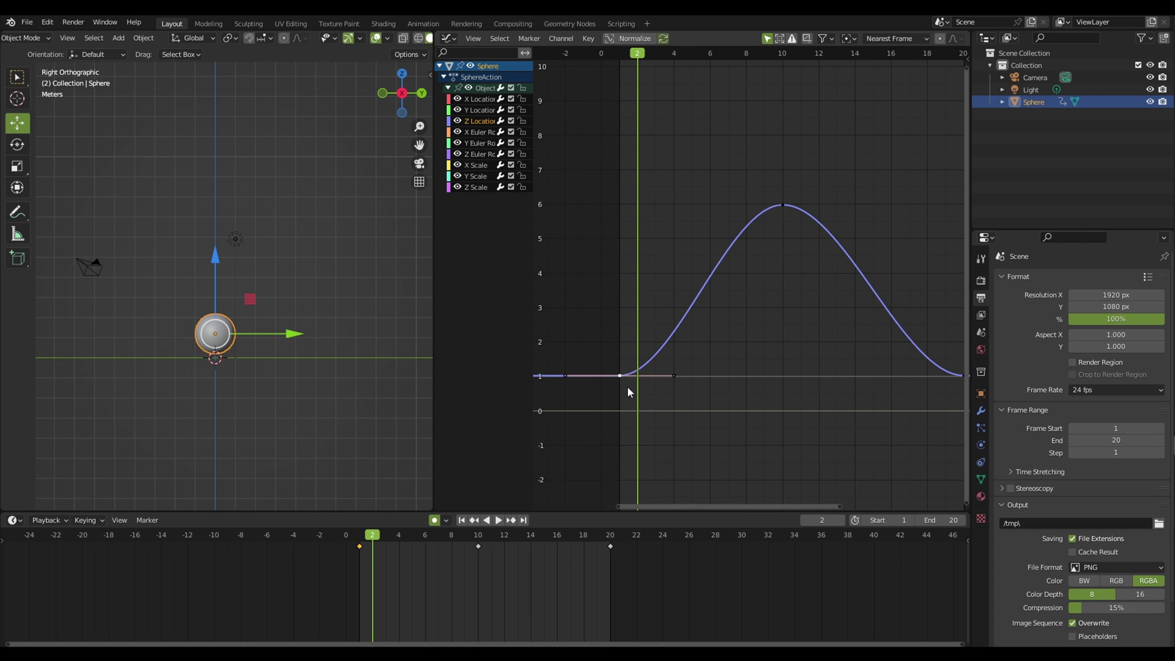
# - Toggle the channel eye icons so Z Location is the only visible curve
pyautogui.moveTo(945, 382)
pyautogui.mouseDown(button='middle')
pyautogui.moveTo(843, 388)
pyautogui.moveTo(970, 383)
pyautogui.mouseUp(button='middle')
pyautogui.click(864, 373)
pyautogui.click(634, 371)
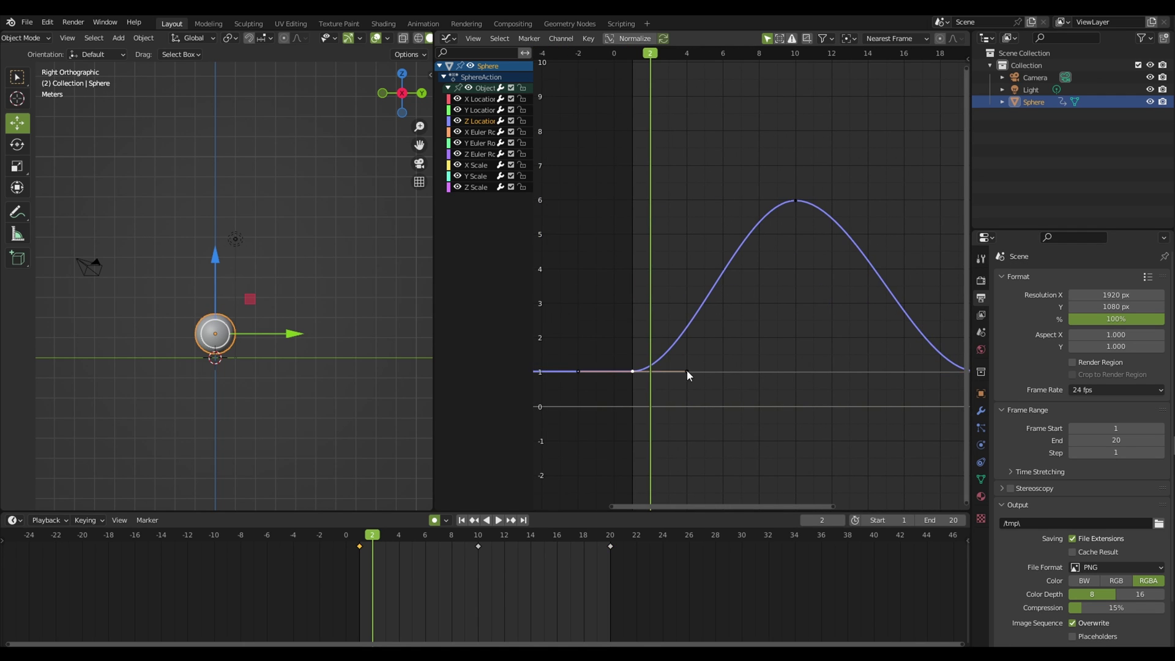
pyautogui.keyDown('ctrl'); pyautogui.moveTo(724, 393); pyautogui.dragTo(738, 346, button='middle'); pyautogui.keyUp('ctrl')
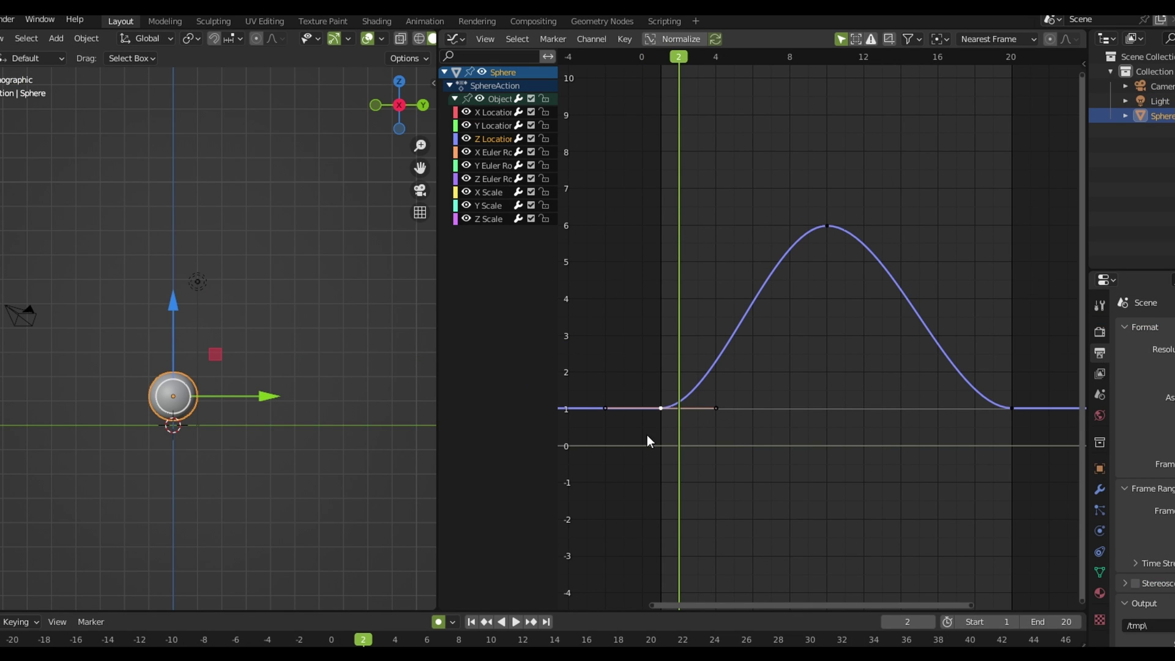
pyautogui.moveTo(468, 123); pyautogui.dragTo(473, 219)
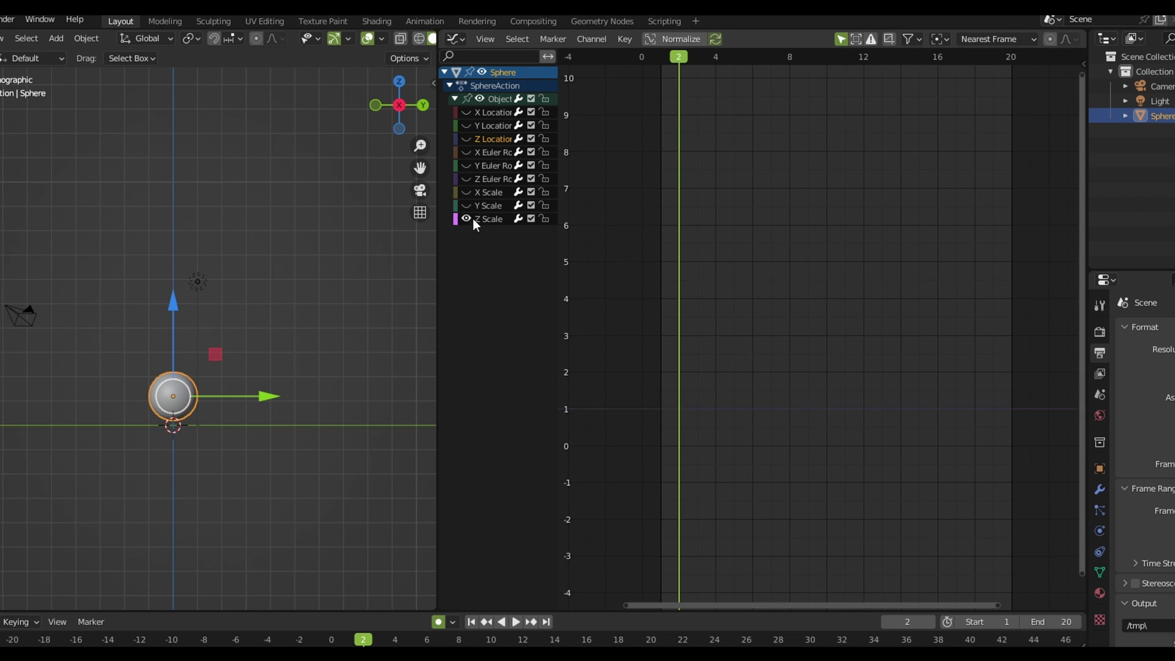
pyautogui.click(469, 138)
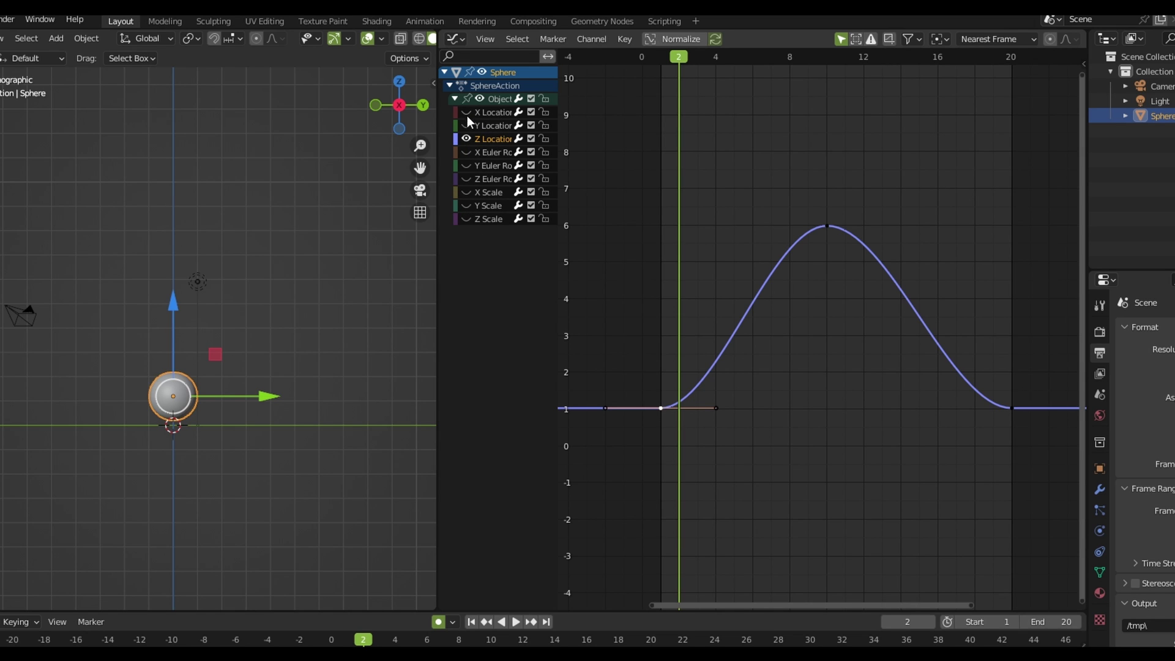
pyautogui.moveTo(468, 116); pyautogui.dragTo(475, 244)
pyautogui.moveTo(461, 115); pyautogui.dragTo(468, 219)
pyautogui.click(466, 138)
pyautogui.moveTo(465, 123); pyautogui.dragTo(469, 223)
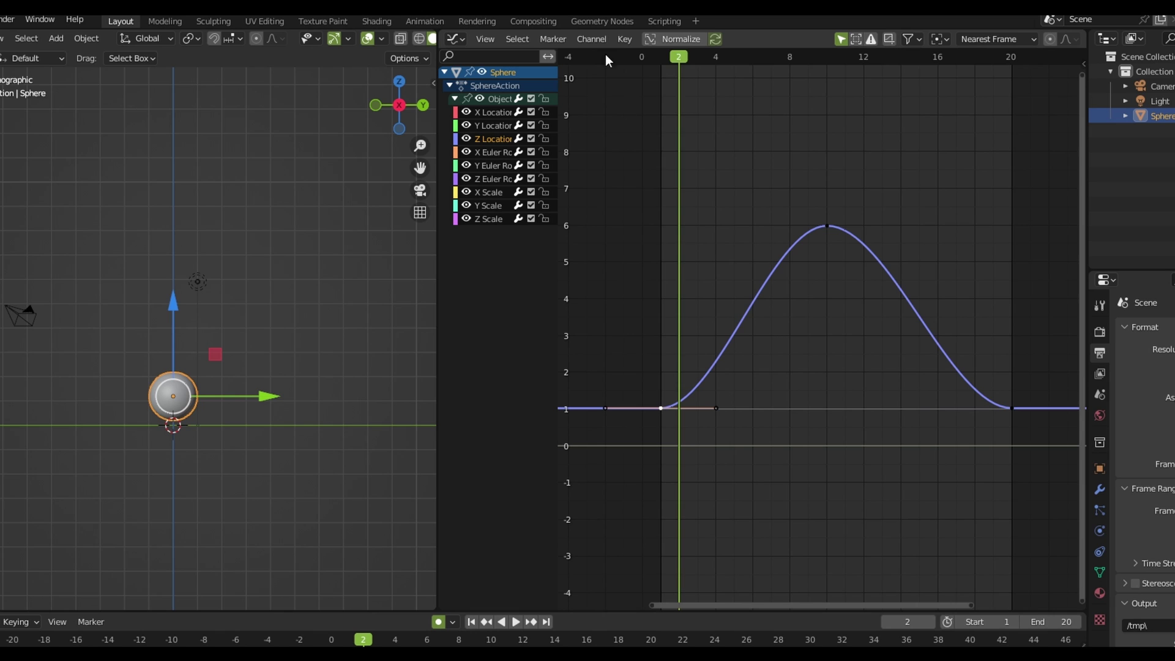
# - Assign Shift+H as the shortcut for Channel > Hide Unselected Curves
pyautogui.click(590, 39)
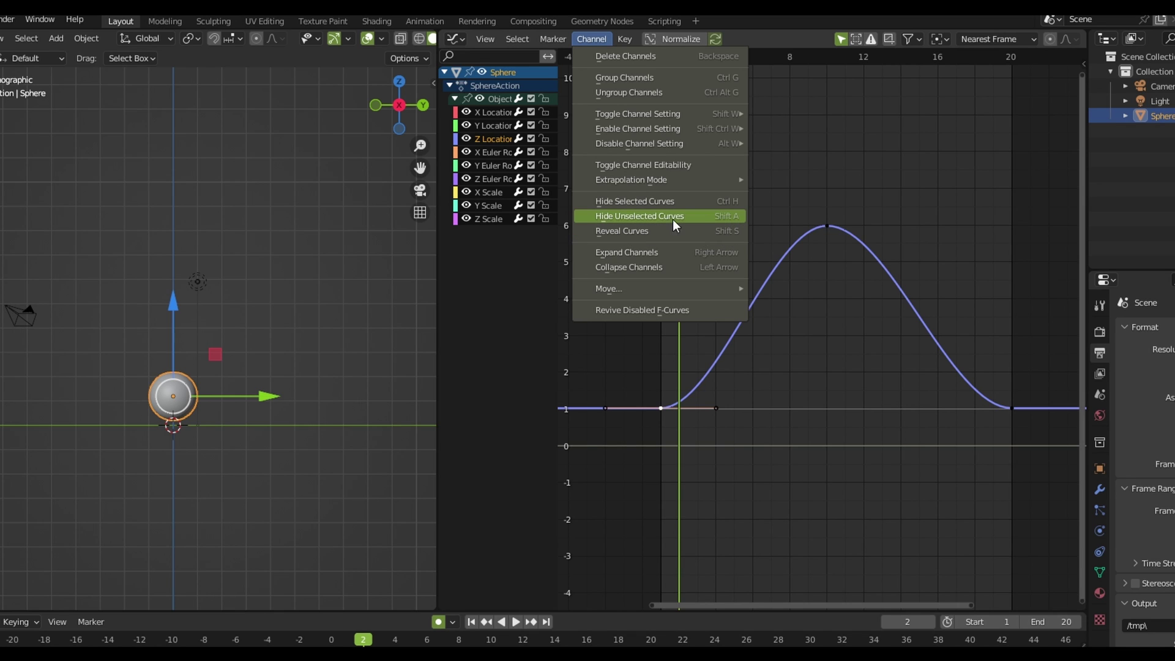
pyautogui.rightClick(729, 216)
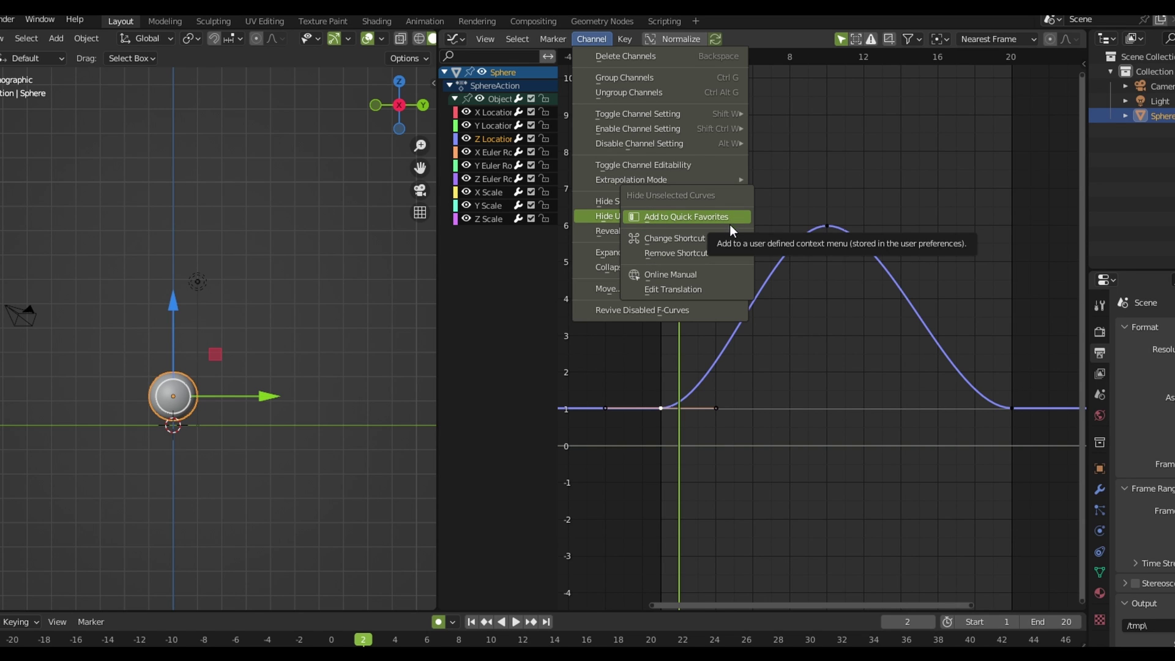
pyautogui.click(687, 243)
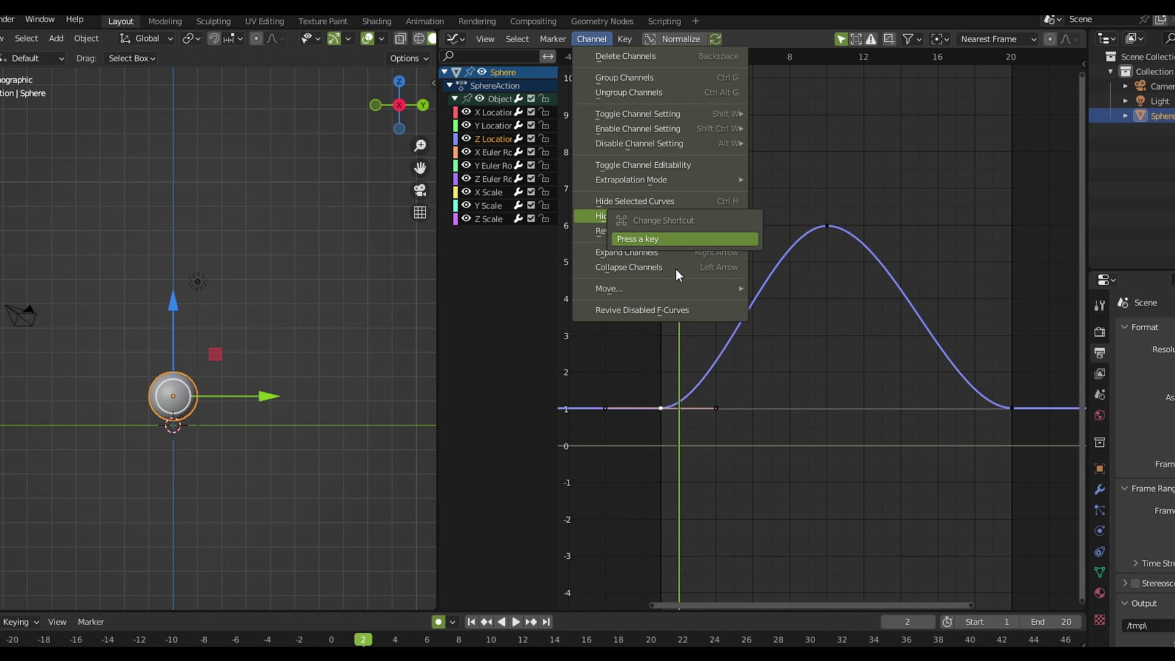
pyautogui.hotkey('shift', 'h')
pyautogui.click(585, 40)
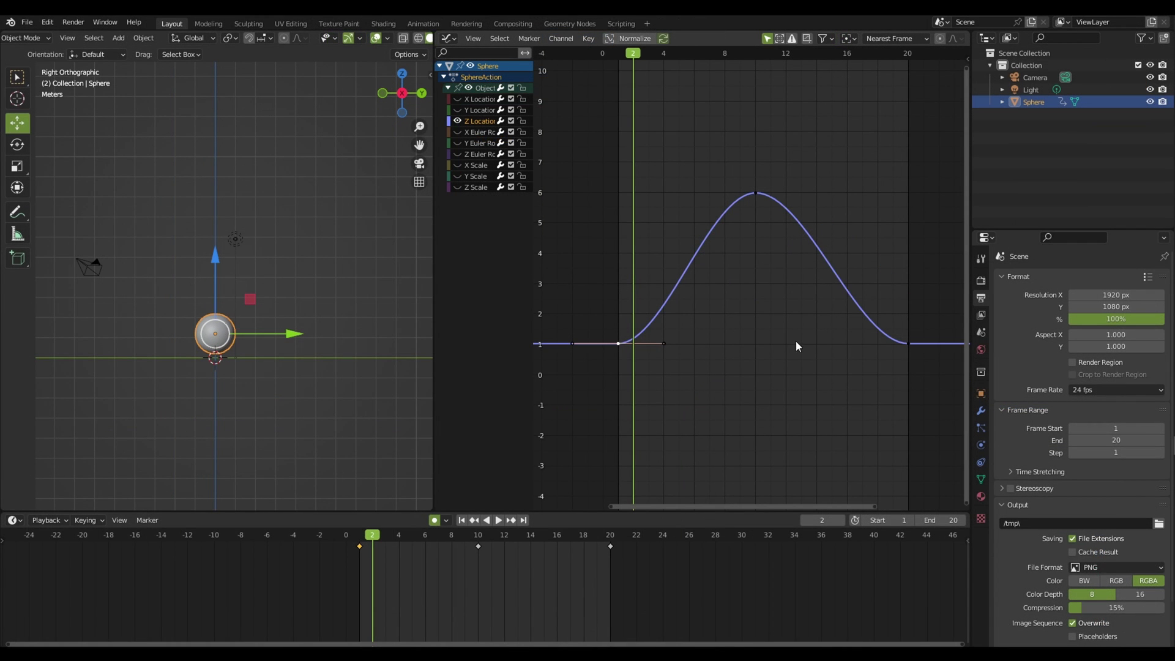
# - Select the Z Location curve and reposition its frame-1 and frame-20 keyframes
pyautogui.click(476, 110)
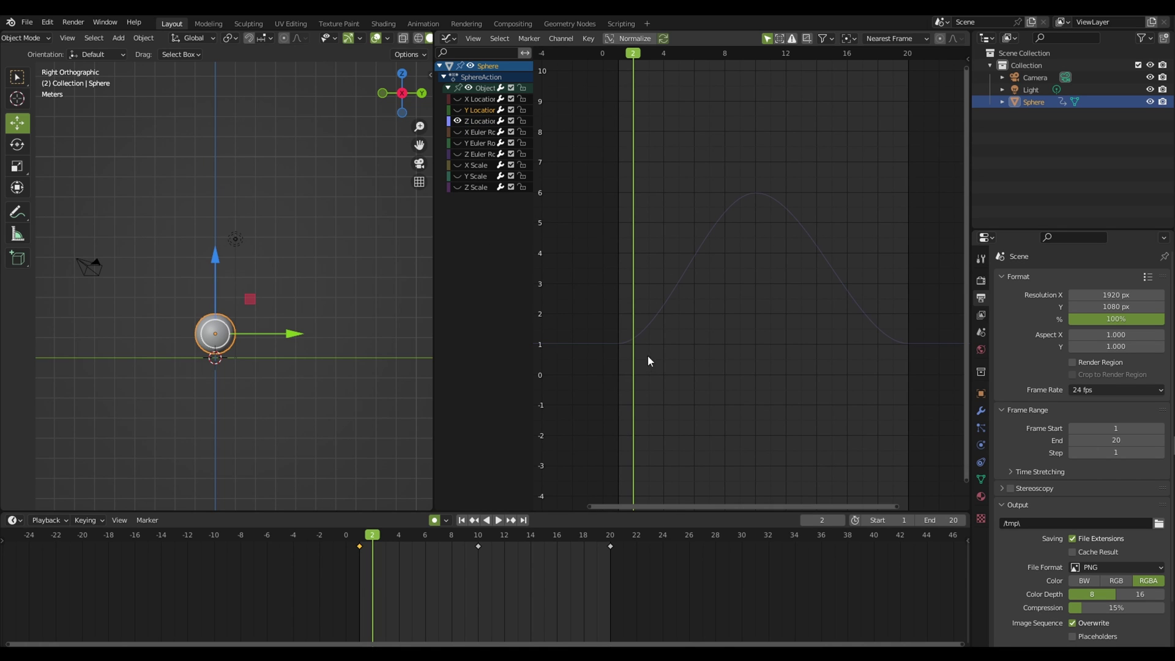
pyautogui.click(482, 119)
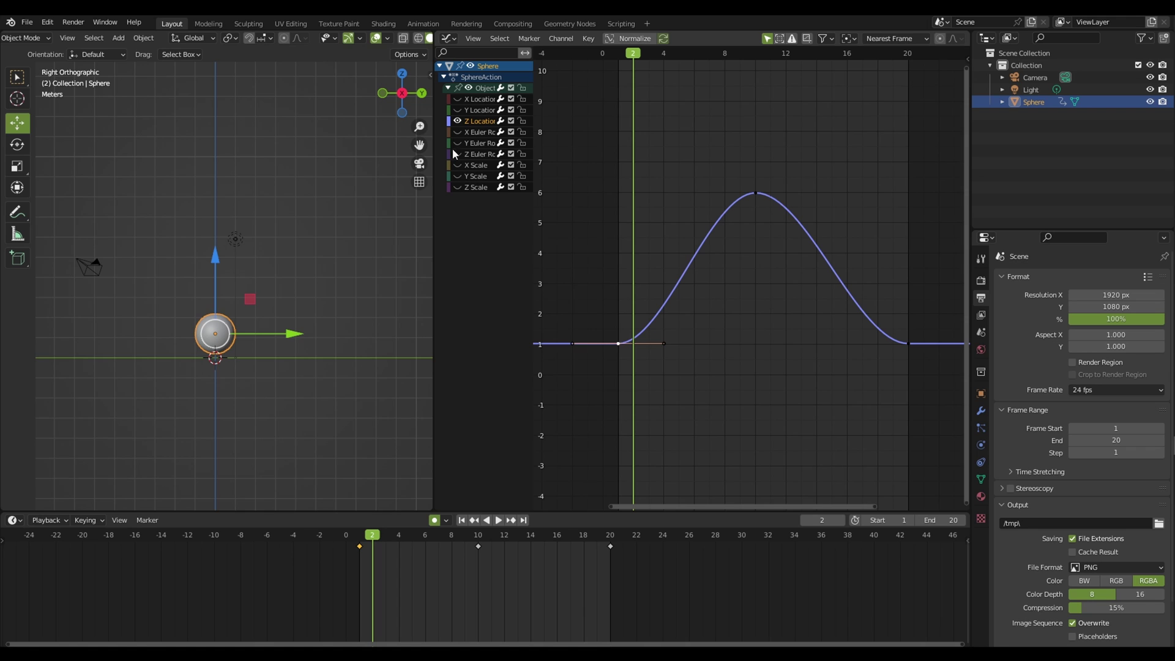
pyautogui.press('Left')
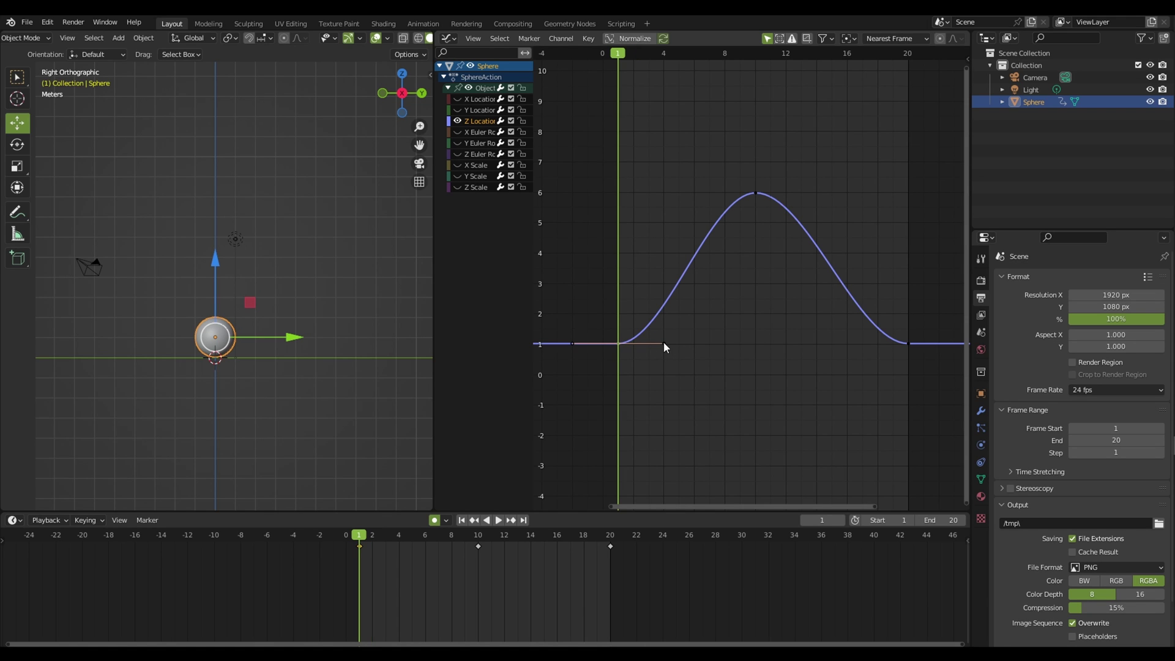
pyautogui.press('g')
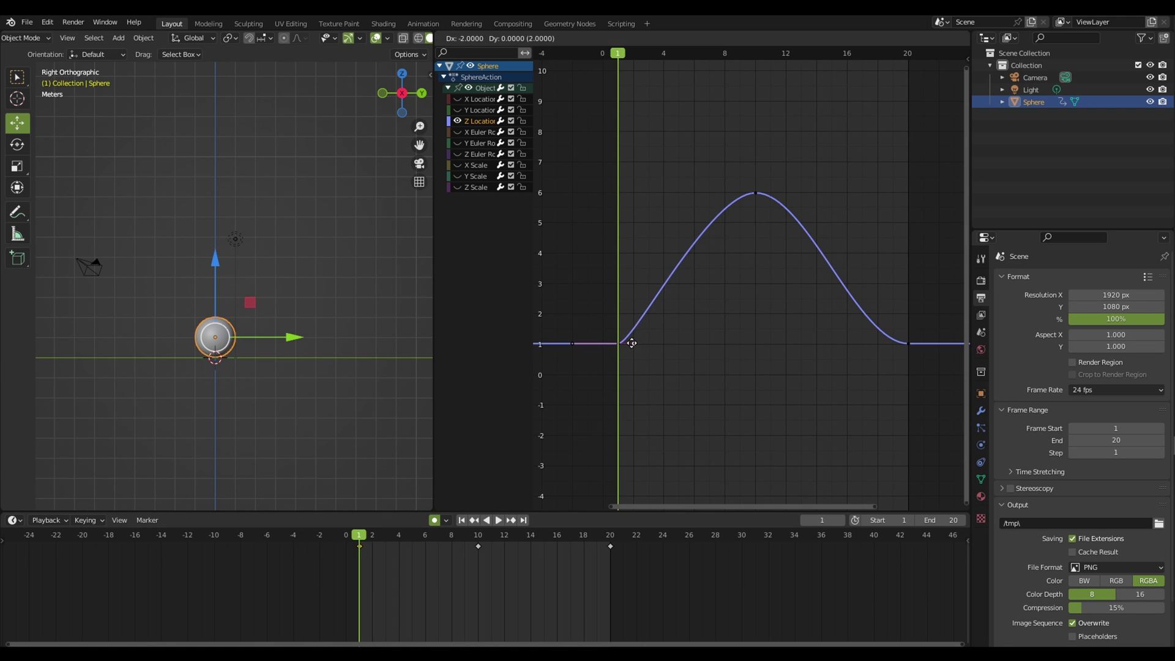
pyautogui.click(627, 342)
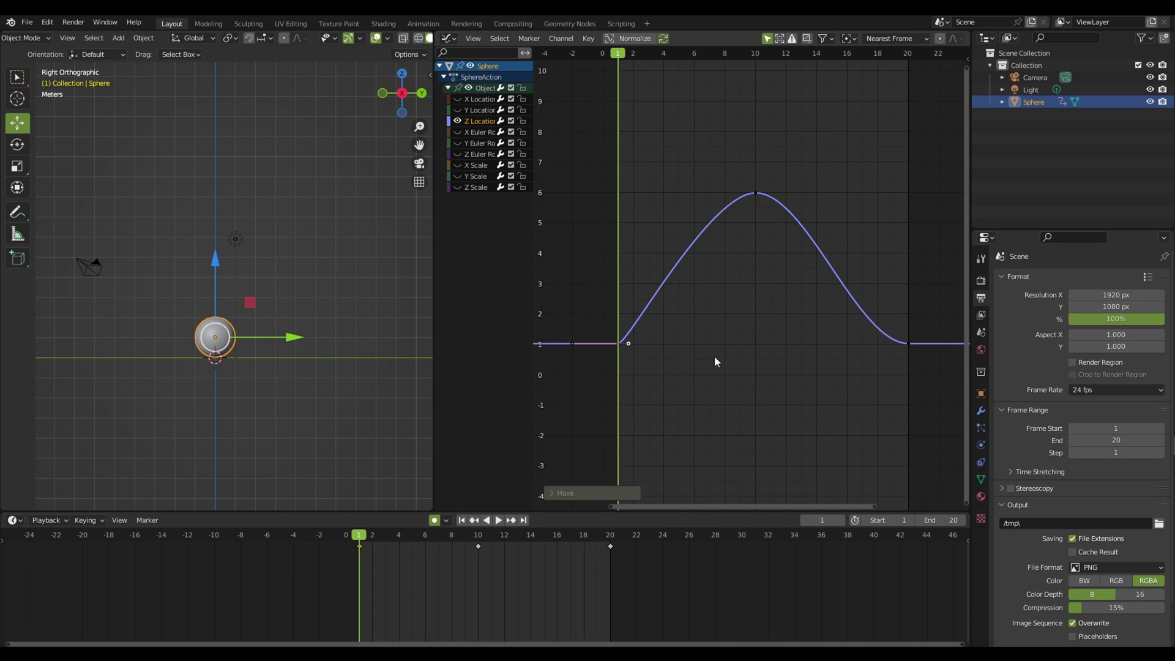
pyautogui.click(911, 344)
pyautogui.press('g')
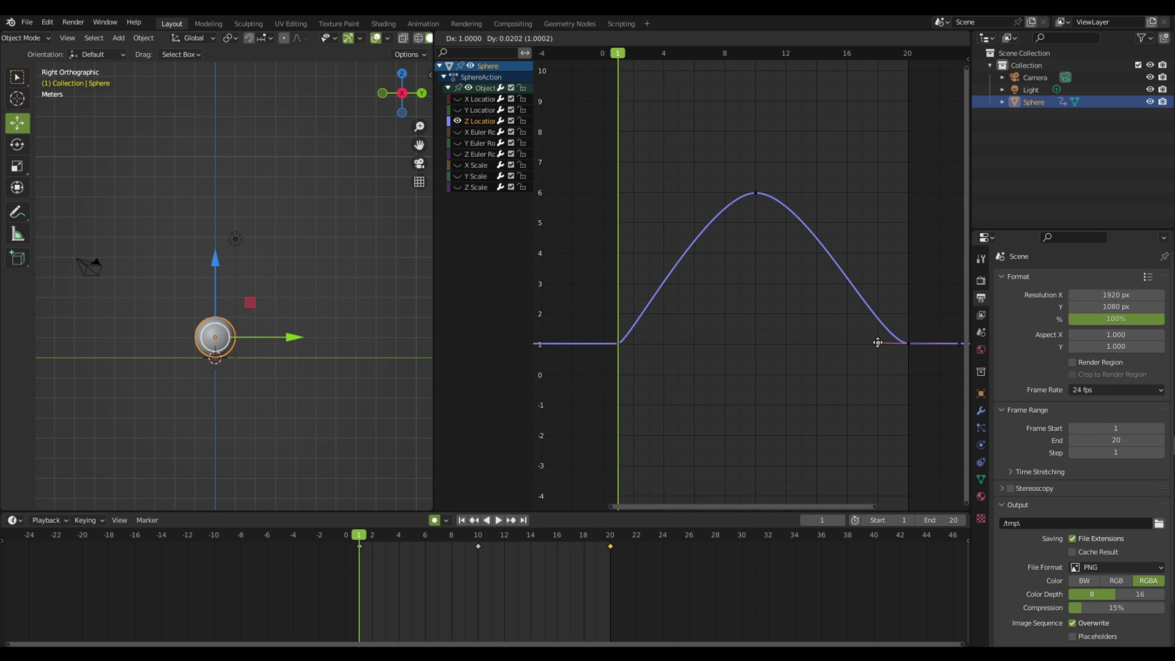
pyautogui.click(886, 342)
# - Pull the frame-10 peak key's handles outward so the ball lingers at the top
pyautogui.click(756, 193)
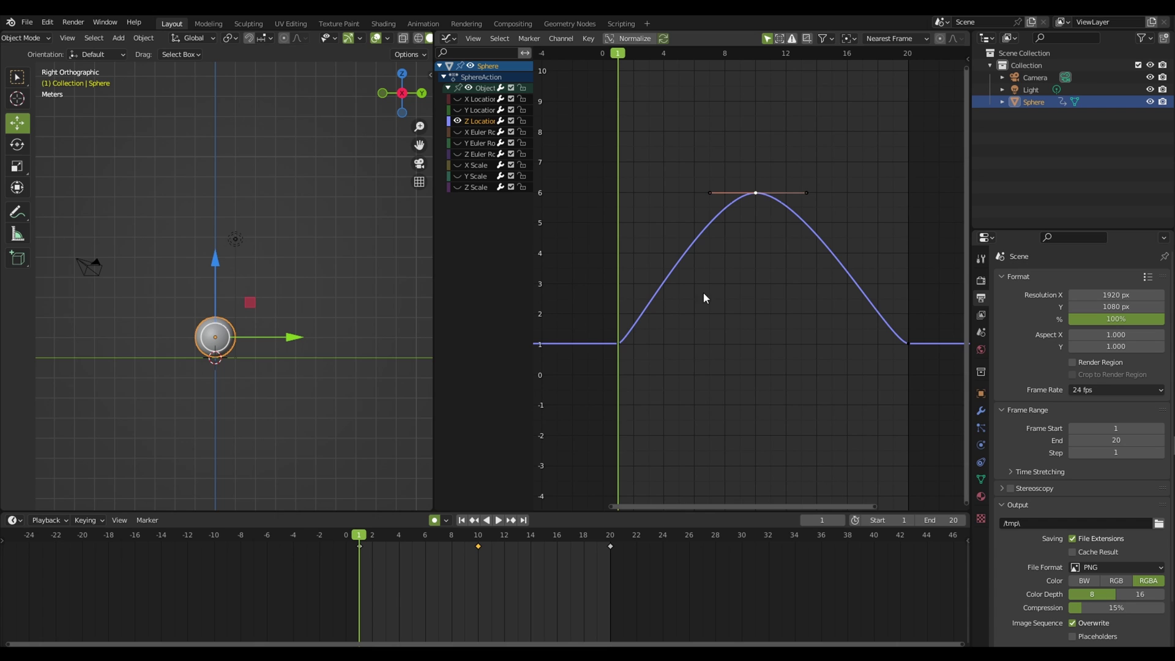
pyautogui.click(710, 192)
pyautogui.press('g')
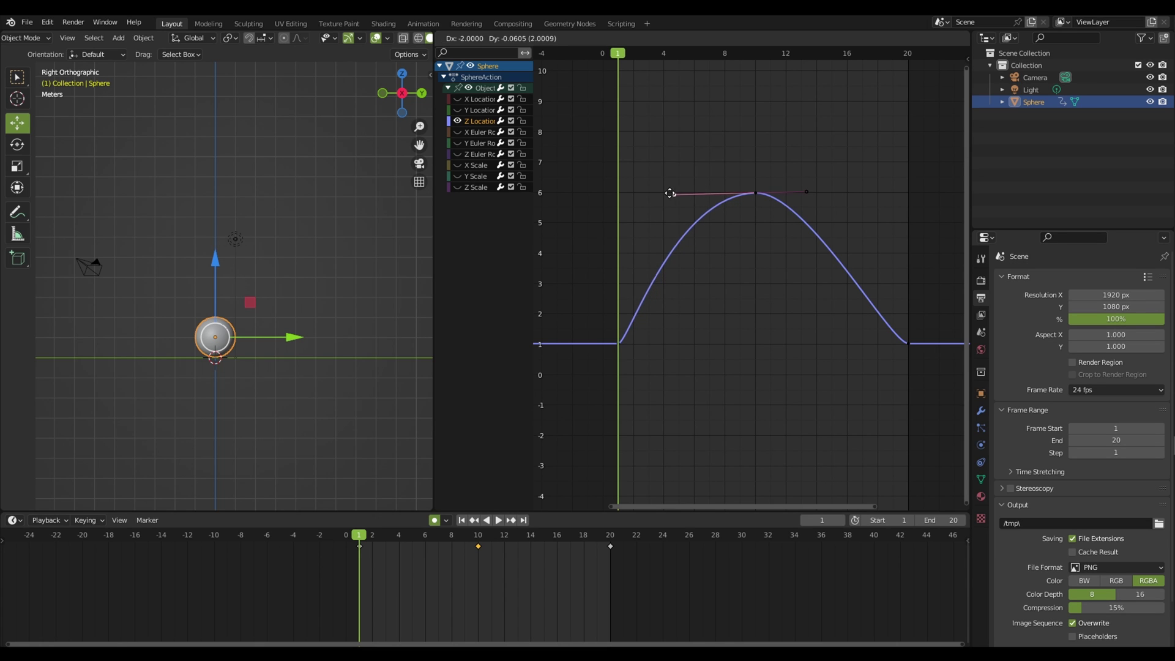
pyautogui.click(659, 192)
pyautogui.click(807, 192)
pyautogui.press('g')
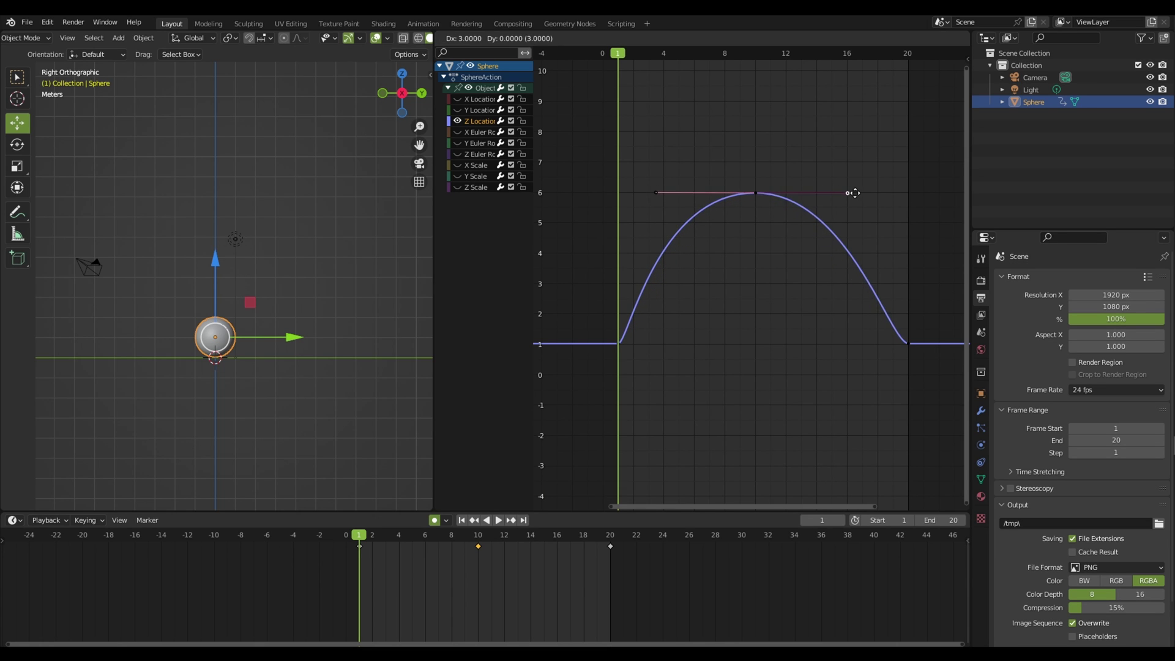
pyautogui.click(859, 191)
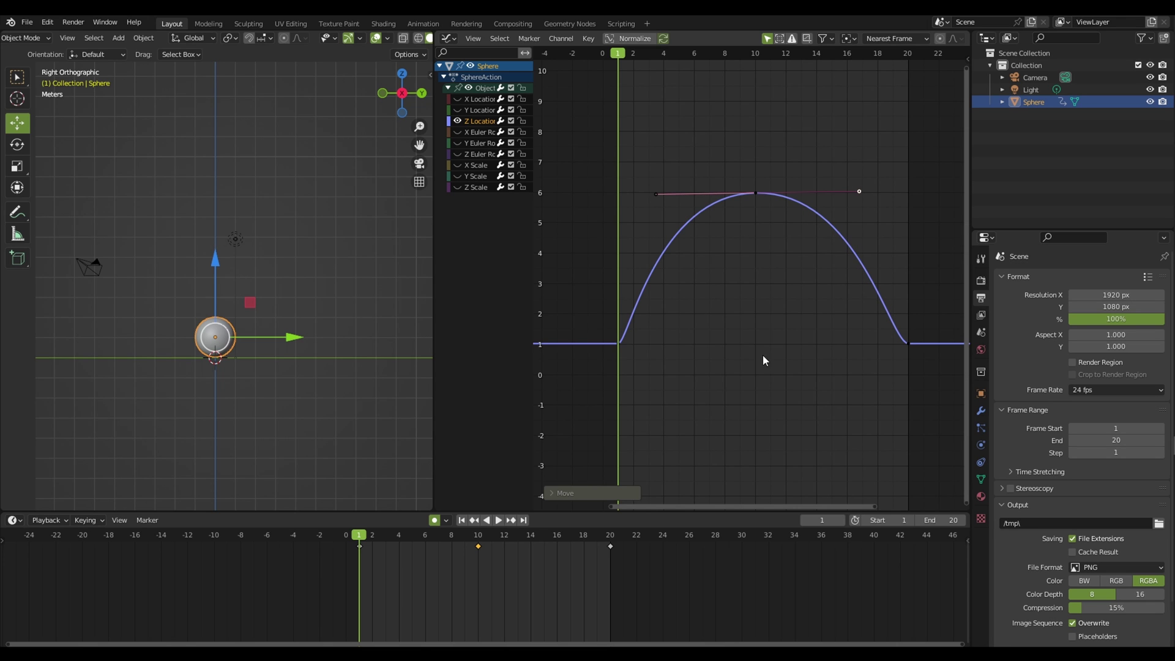
# - Play the animation to preview the reshaped bounce
pyautogui.press('space')
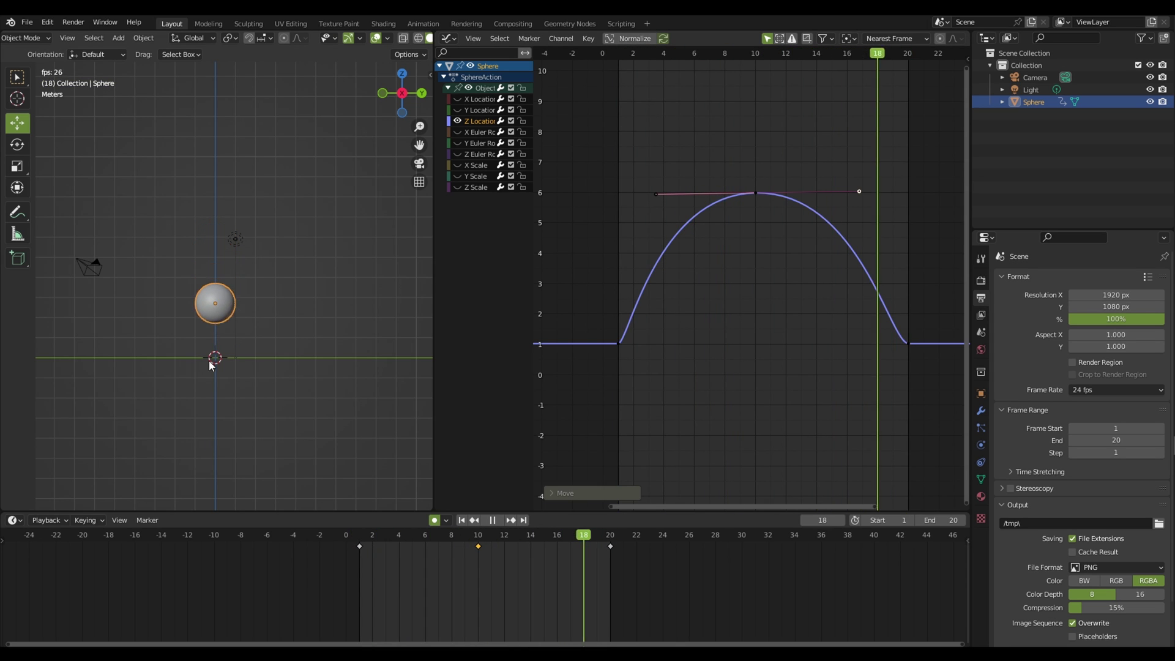
pyautogui.scroll(3, 257, 370)
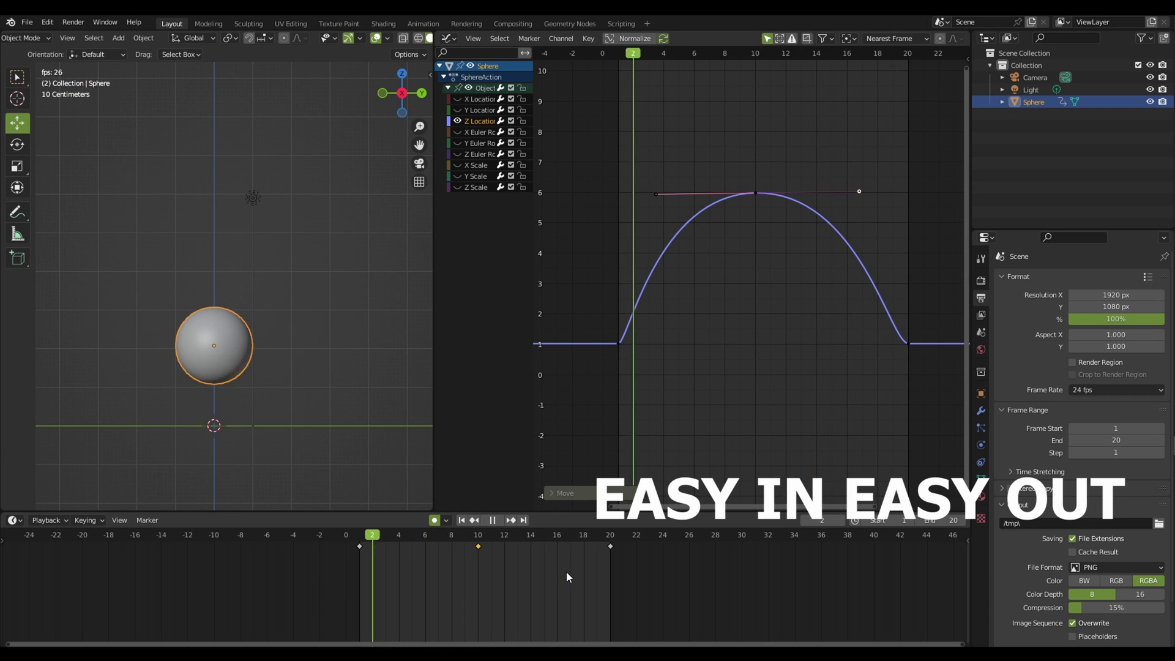
pyautogui.press('space')
pyautogui.click(479, 546)
pyautogui.press('space')
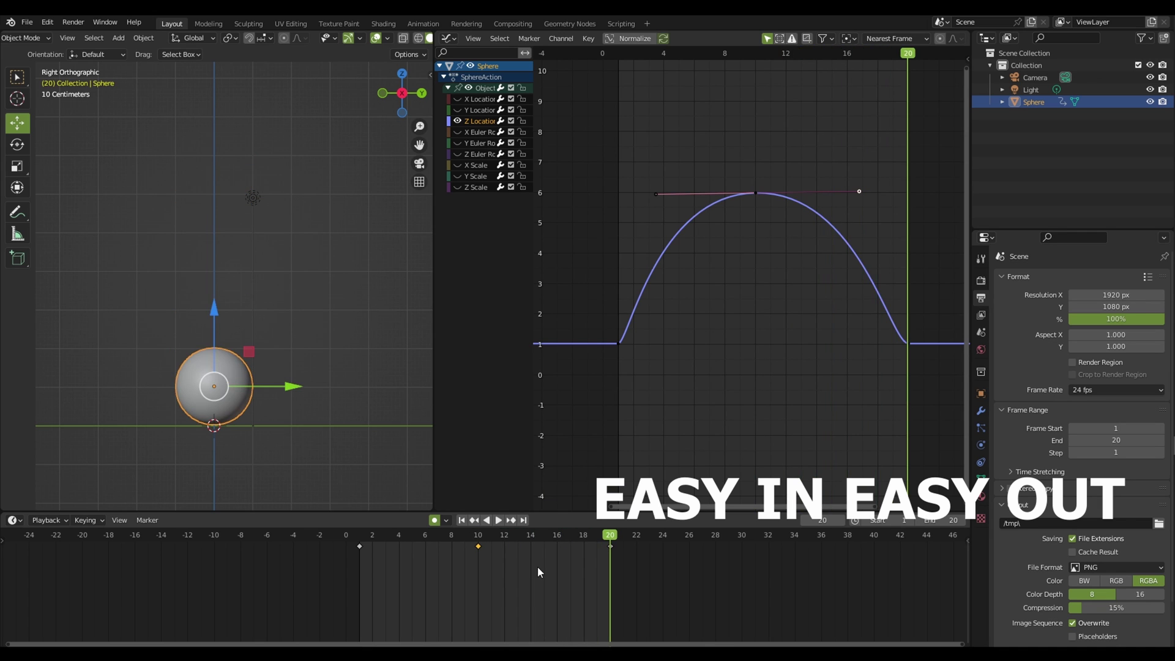
# - Draw a vertical annotation line beside the ball at its frame-10 peak
pyautogui.click(26, 212)
pyautogui.moveTo(360, 539); pyautogui.dragTo(478, 538)
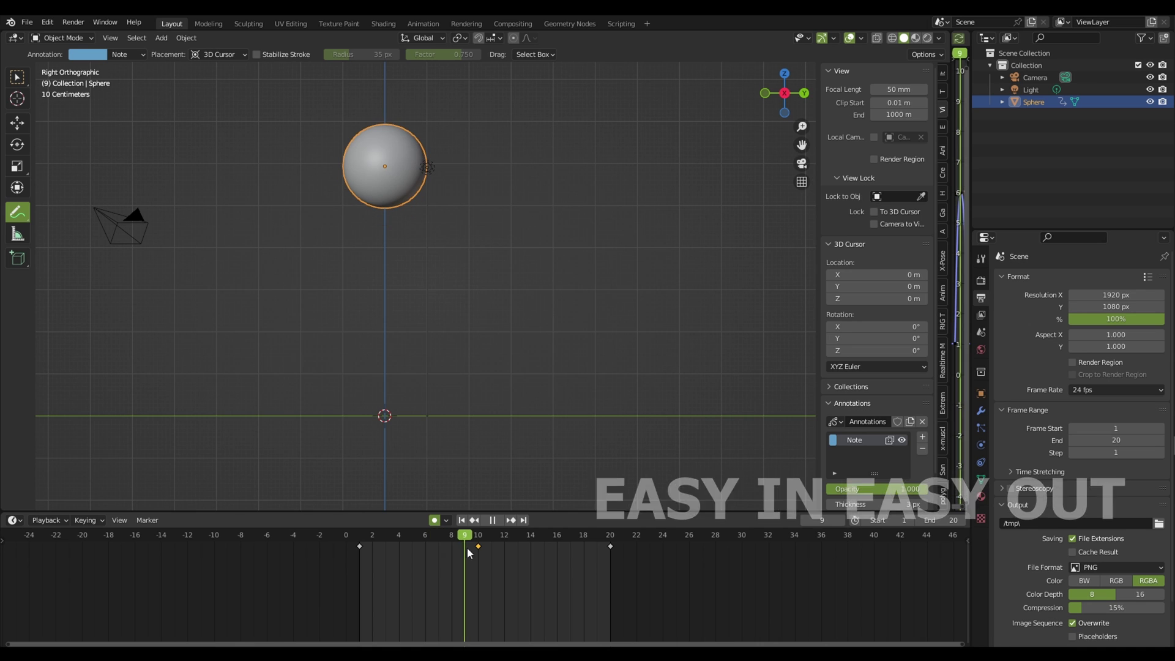
pyautogui.moveTo(257, 115); pyautogui.dragTo(254, 418)
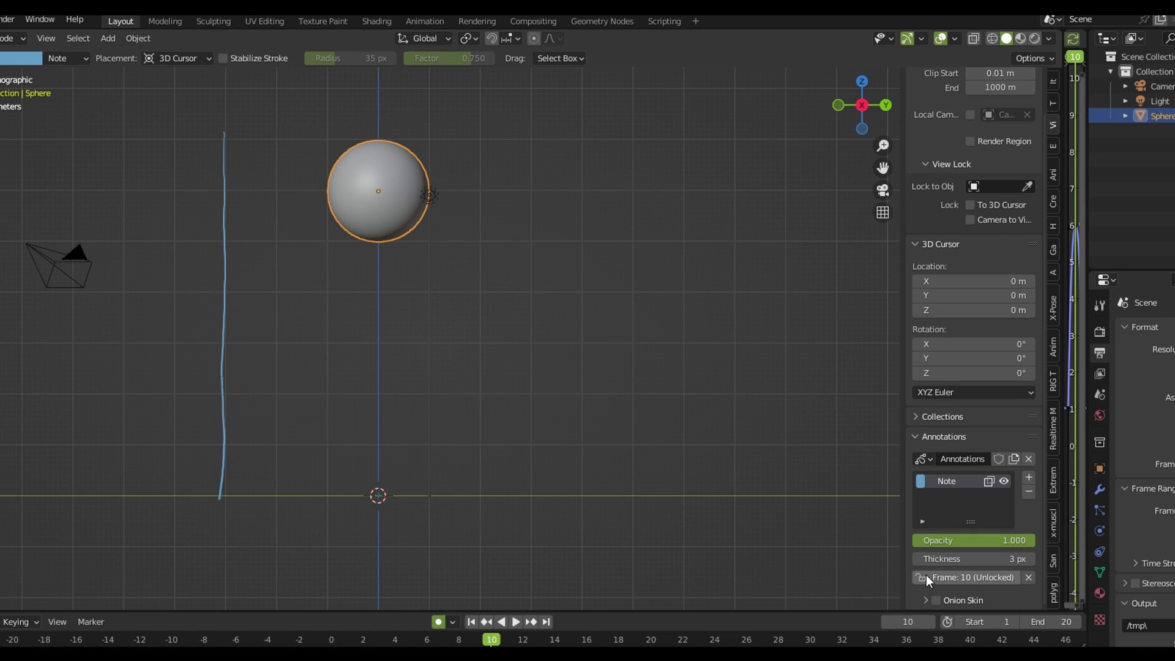
pyautogui.click(926, 576)
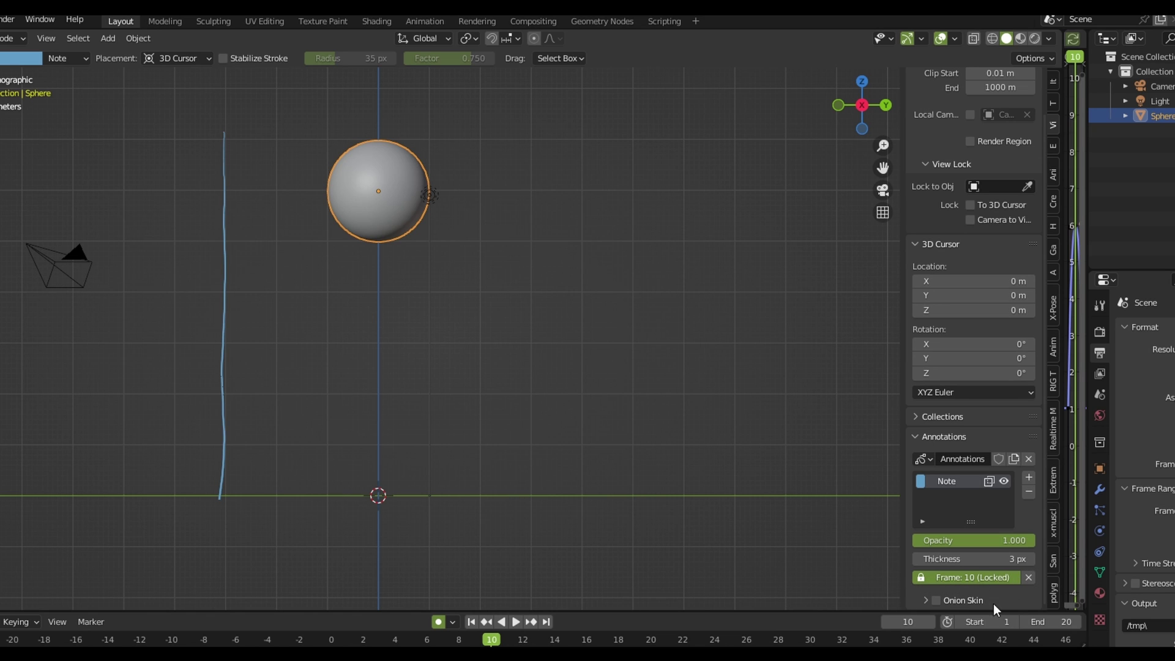
pyautogui.press('space')
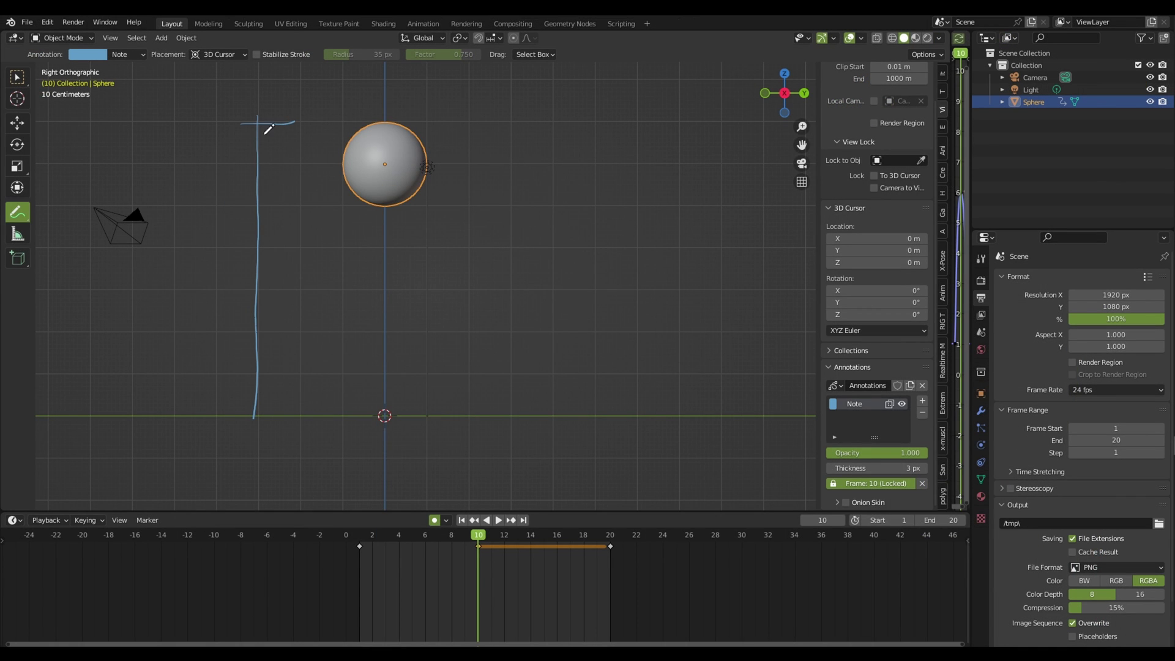
pyautogui.press('space')
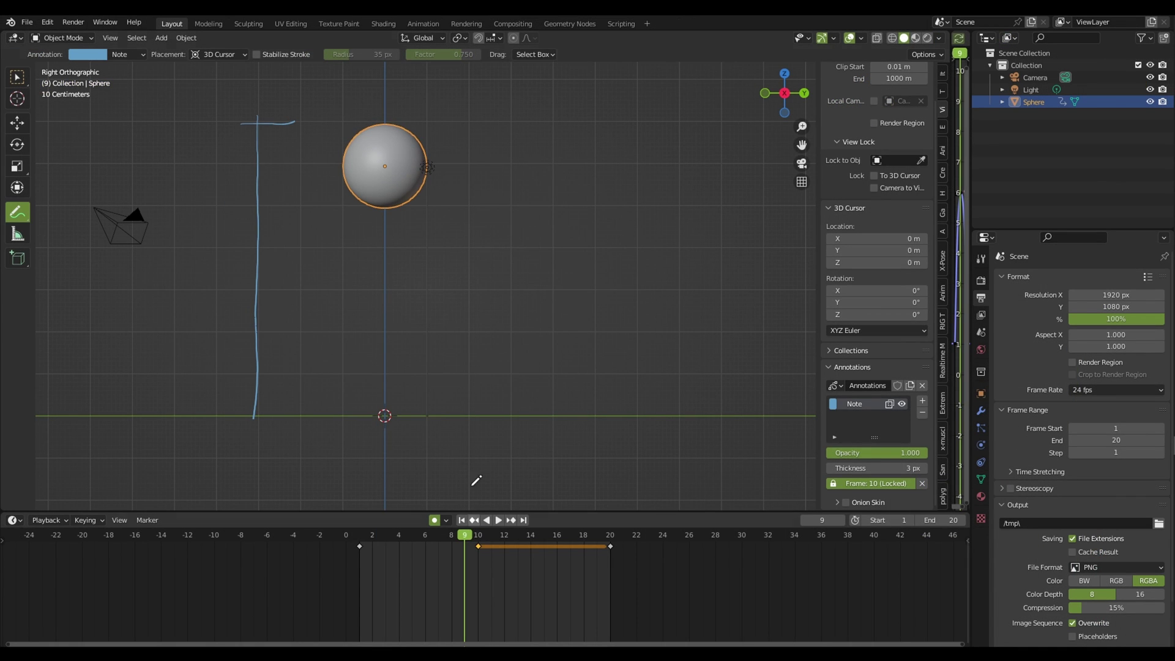
pyautogui.press('space')
# - Add tick marks along the line at the ball's heights for frames 9, 7, 4 and 2
pyautogui.moveTo(235, 141)
pyautogui.mouseDown()
pyautogui.moveTo(285, 136)
pyautogui.moveTo(286, 184)
pyautogui.mouseUp()
pyautogui.click(454, 535)
pyautogui.click(438, 535)
pyautogui.moveTo(417, 535); pyautogui.dragTo(401, 545)
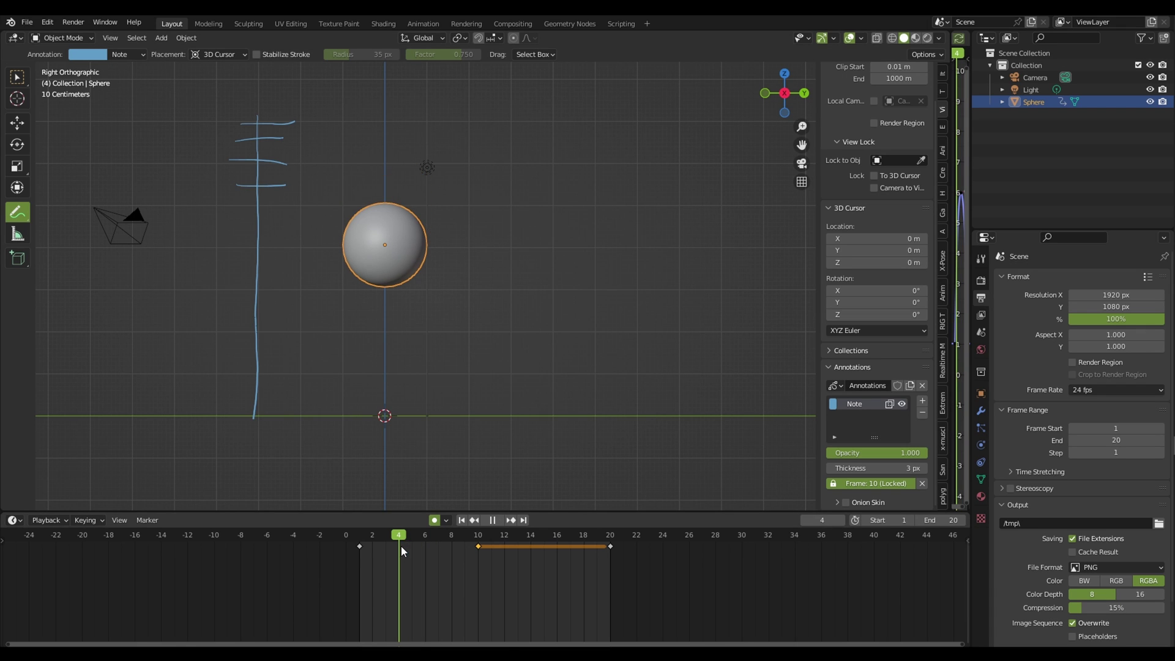
pyautogui.moveTo(225, 249); pyautogui.dragTo(296, 250)
pyautogui.moveTo(401, 550); pyautogui.dragTo(365, 527)
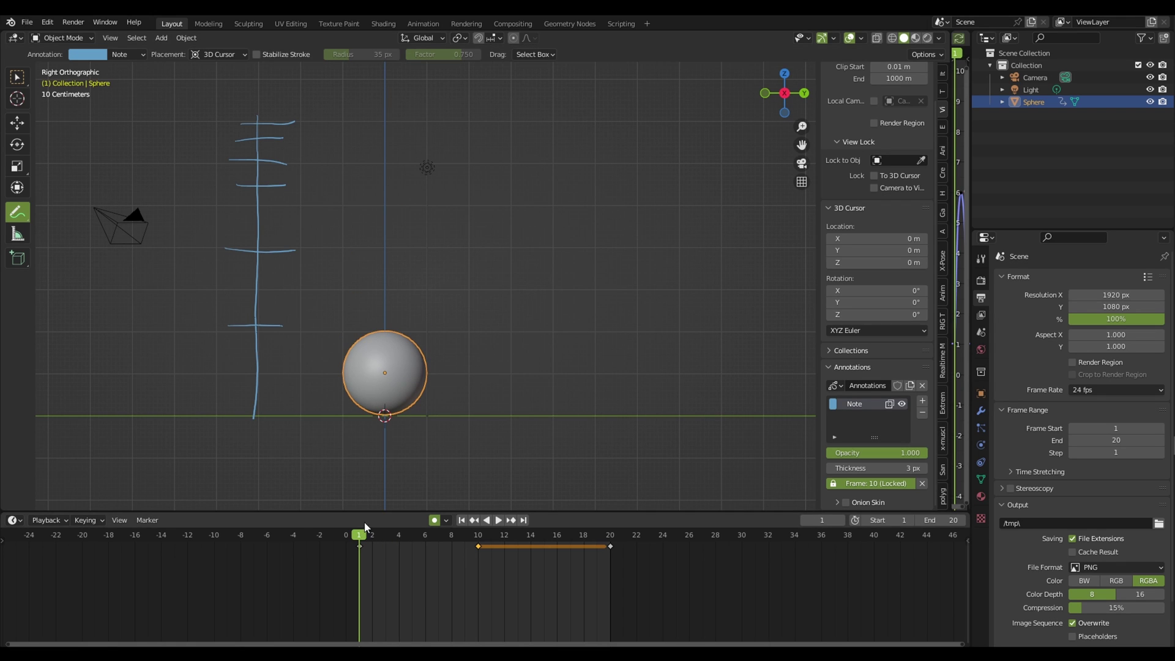
pyautogui.moveTo(229, 379); pyautogui.dragTo(286, 377)
pyautogui.moveTo(393, 552); pyautogui.dragTo(556, 551)
# - Sketch a second vertical timing line with tick marks to its left
pyautogui.moveTo(173, 163)
pyautogui.mouseDown()
pyautogui.moveTo(173, 427)
pyautogui.moveTo(196, 415)
pyautogui.mouseUp()
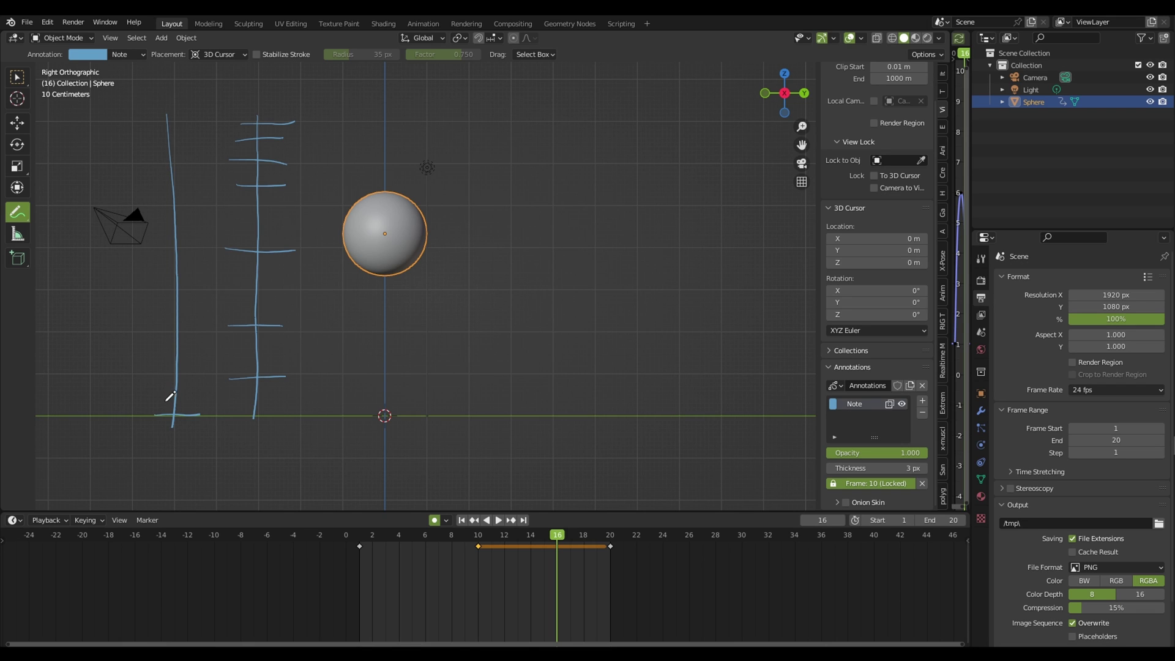
pyautogui.moveTo(161, 374); pyautogui.dragTo(193, 371)
pyautogui.moveTo(154, 174)
pyautogui.mouseDown()
pyautogui.moveTo(192, 171)
pyautogui.moveTo(198, 114)
pyautogui.mouseUp()
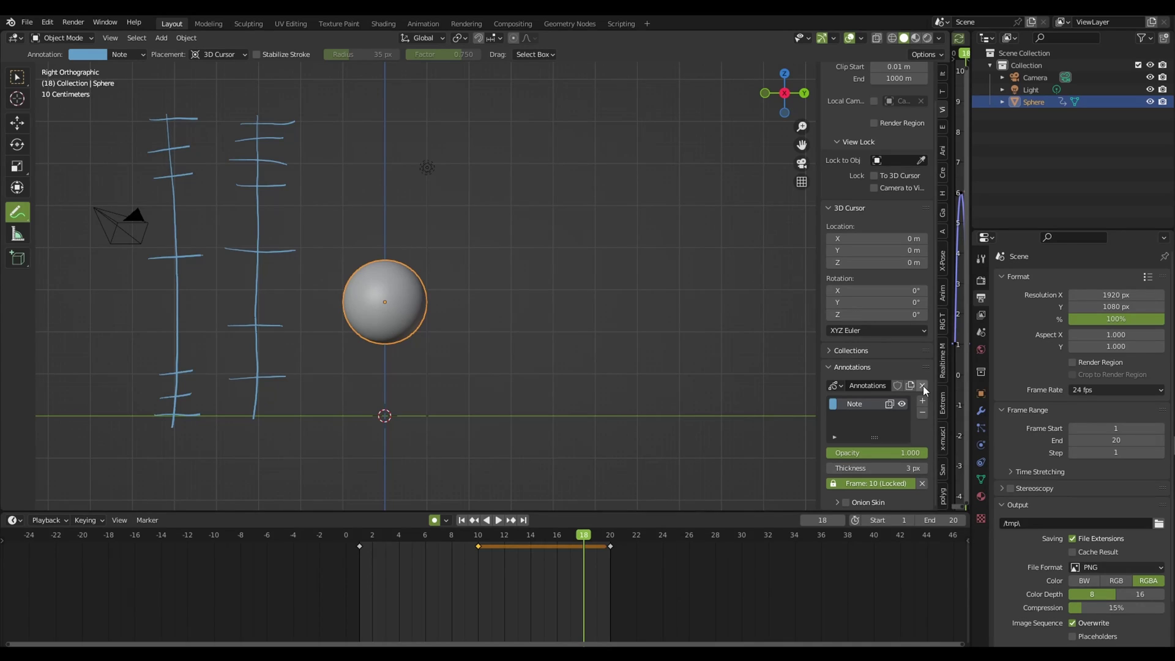
# - Remove the annotation notes and return to frame 1
pyautogui.click(923, 385)
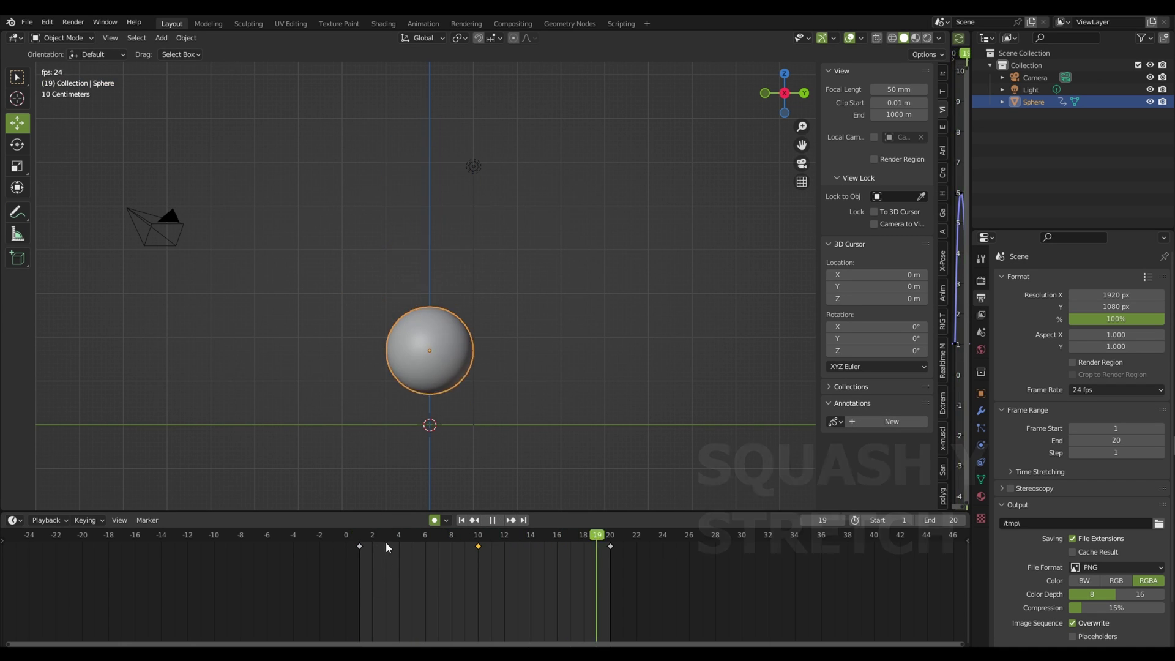
pyautogui.press('space')
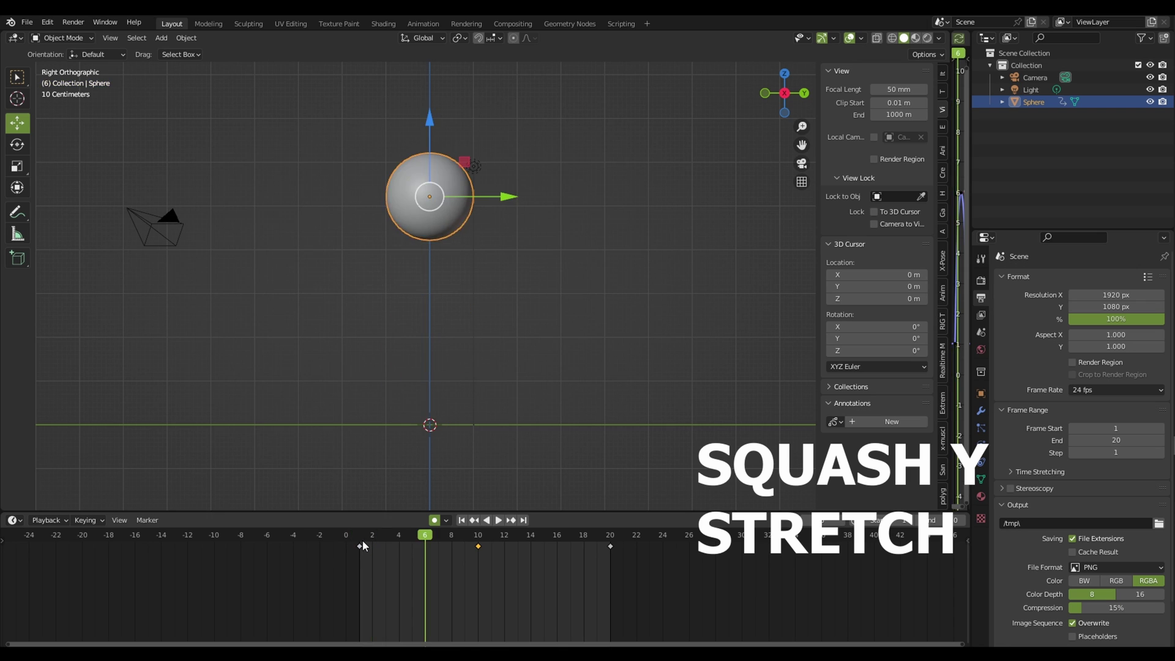
pyautogui.click(362, 540)
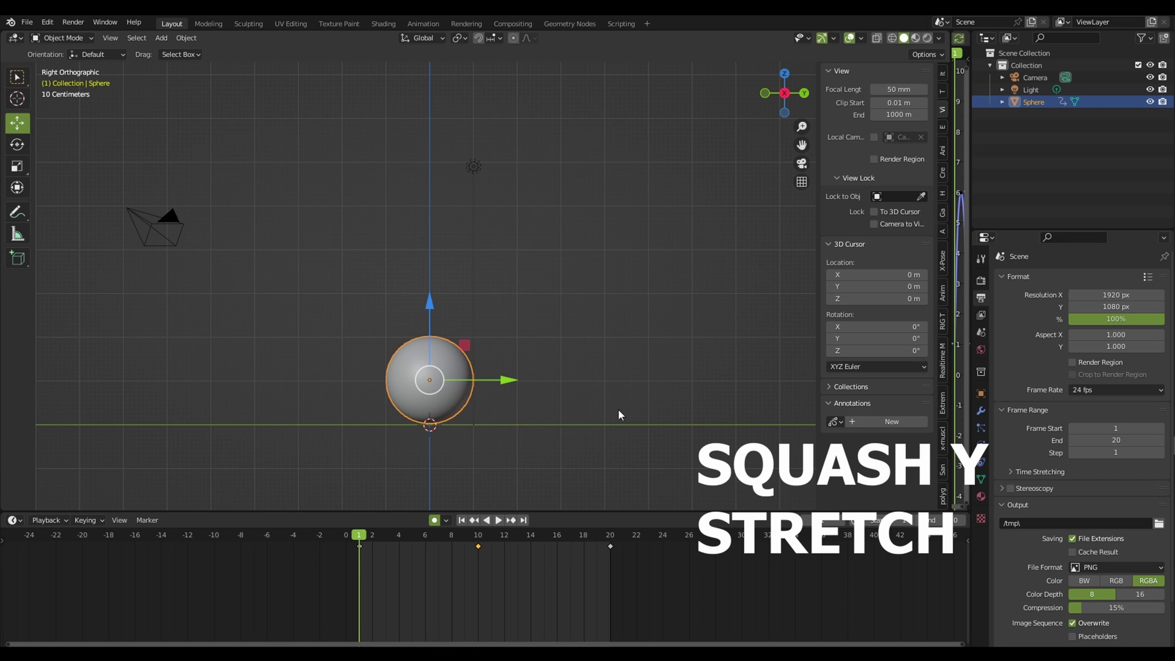
# - Squash the ball flat and wide against the ground at frame 1
pyautogui.hotkey('shift', 'space')
pyautogui.press('s')
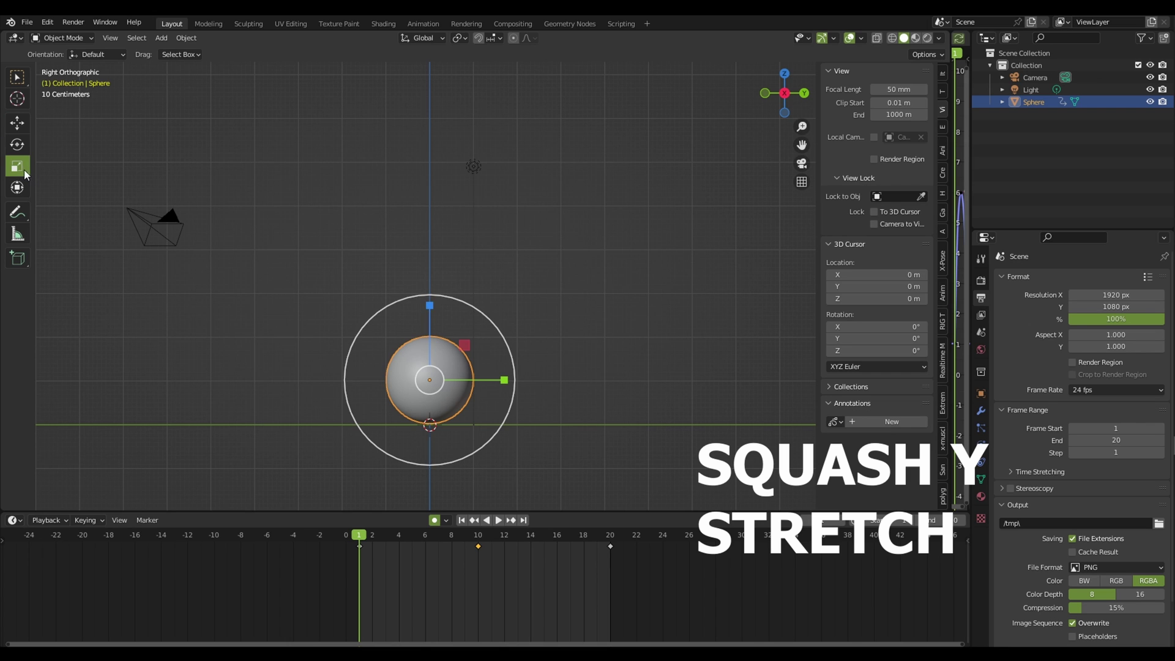
pyautogui.moveTo(430, 305); pyautogui.dragTo(445, 315)
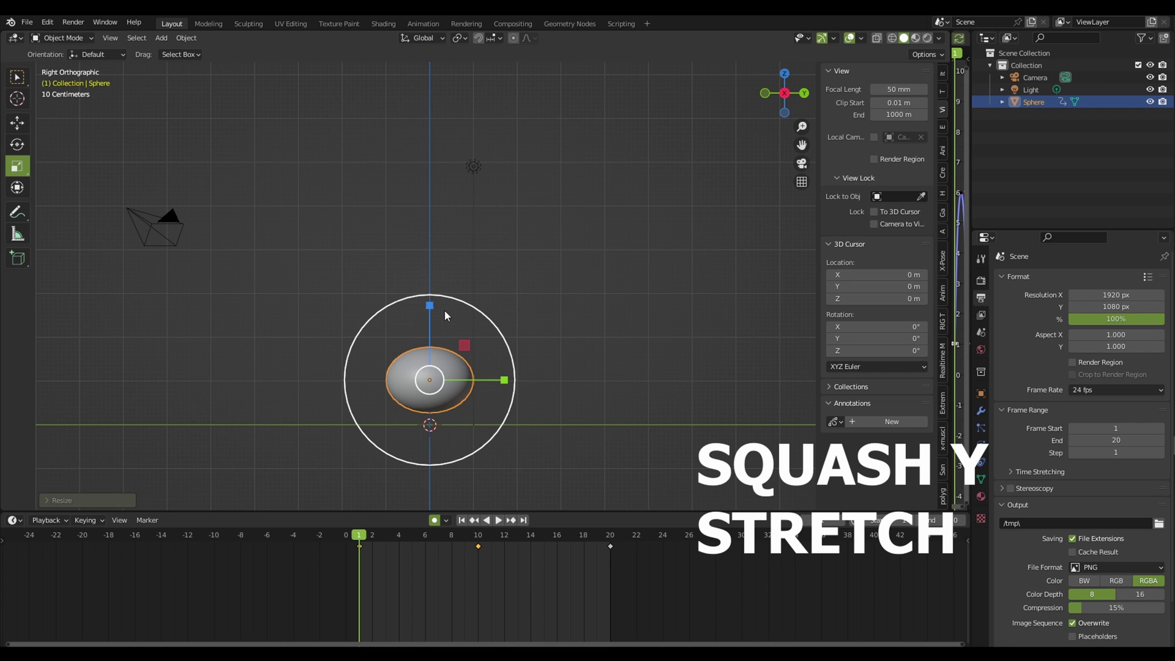
pyautogui.press('g')
pyautogui.press('z')
pyautogui.click(507, 394)
pyautogui.moveTo(506, 395); pyautogui.dragTo(515, 391)
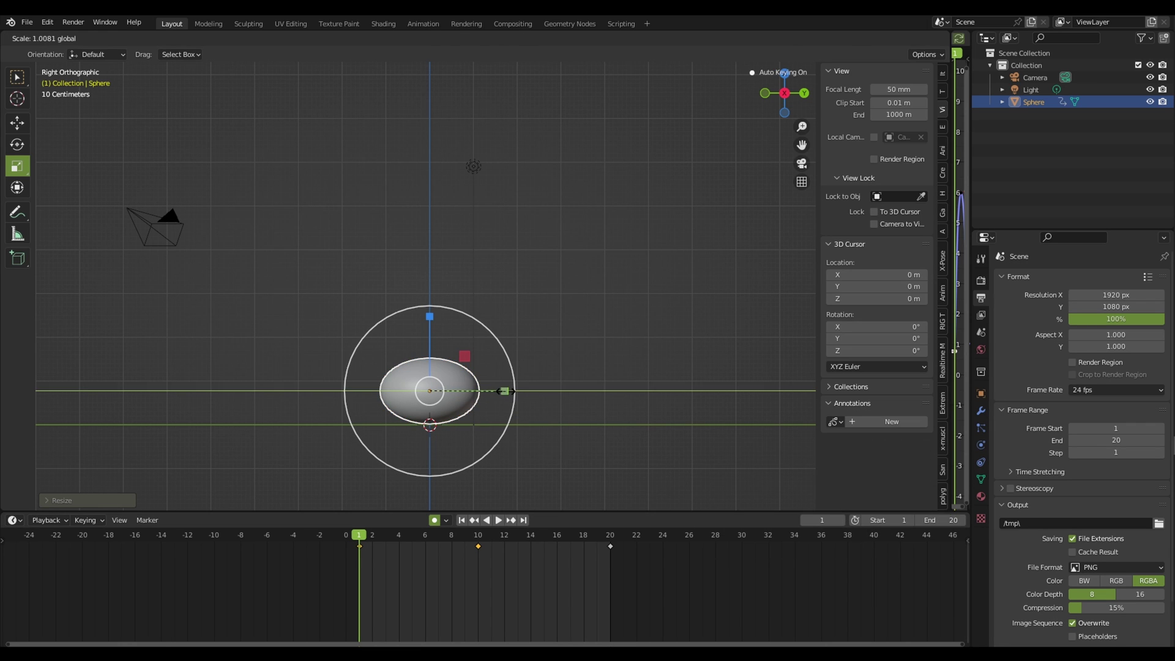
# - Duplicate the squashed frame-1 key to frame 20 and play the animation
pyautogui.click(370, 562)
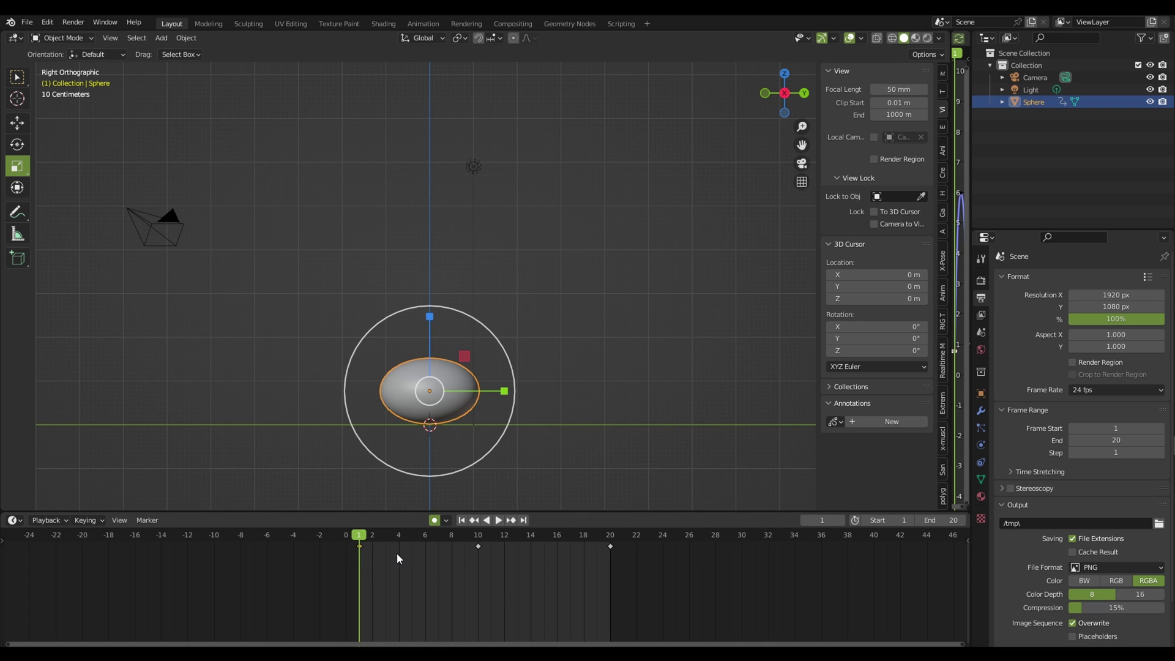
pyautogui.click(612, 540)
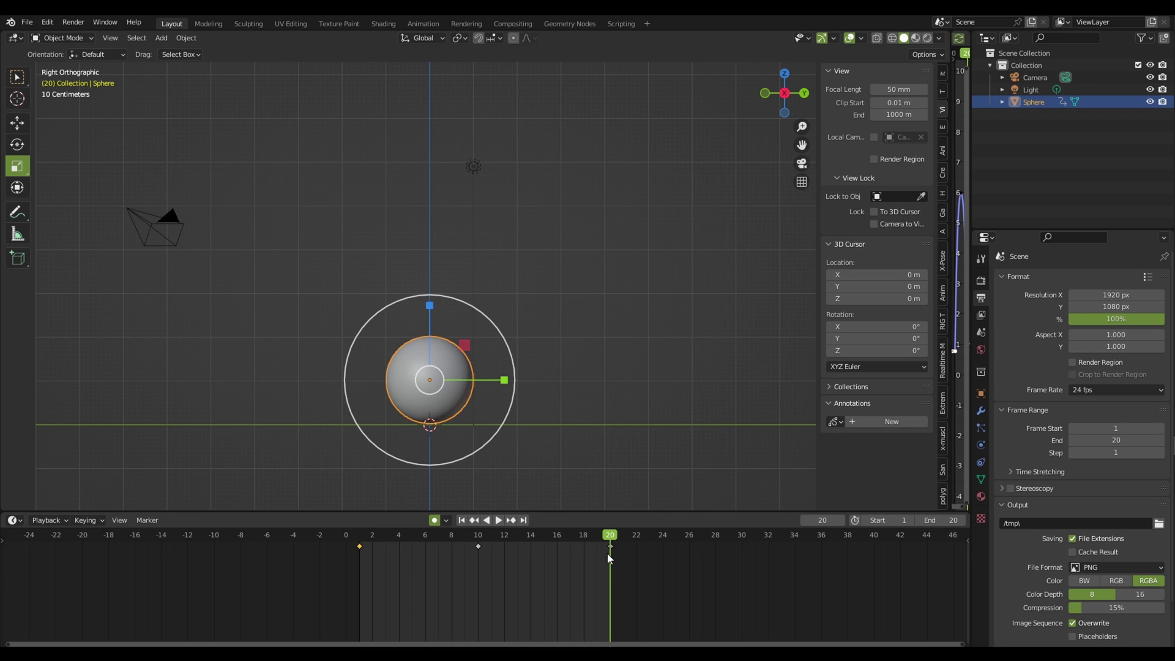
pyautogui.hotkey('ctrl', 'v')
pyautogui.click(361, 549)
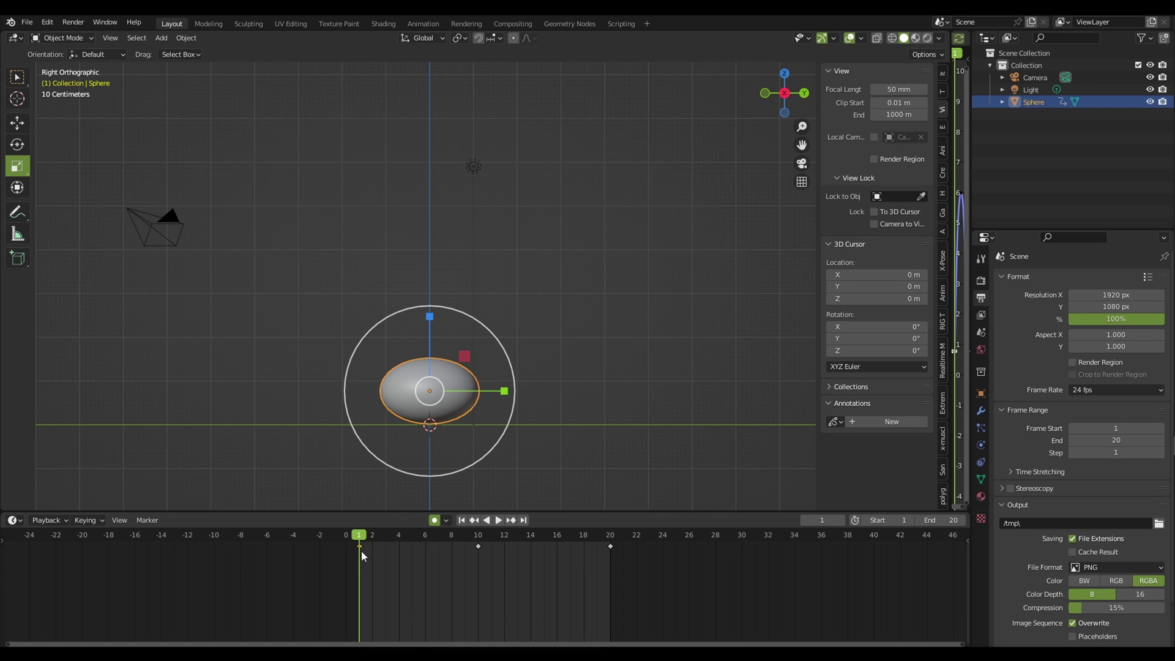
pyautogui.hotkey('shift', 'd')
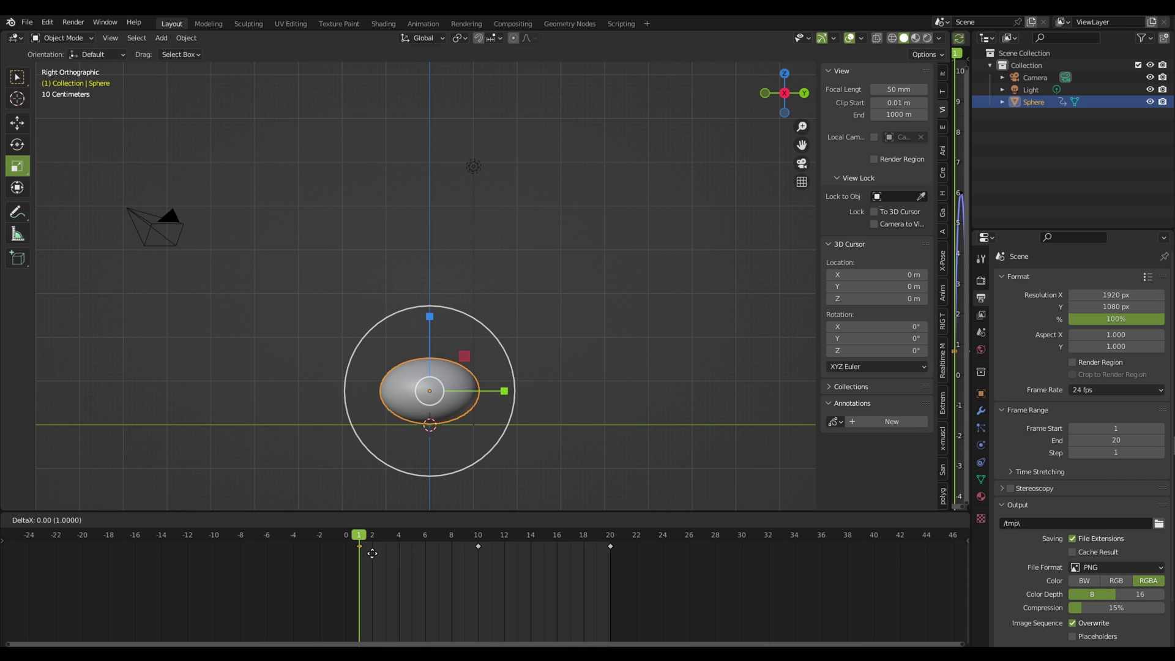
pyautogui.click(612, 550)
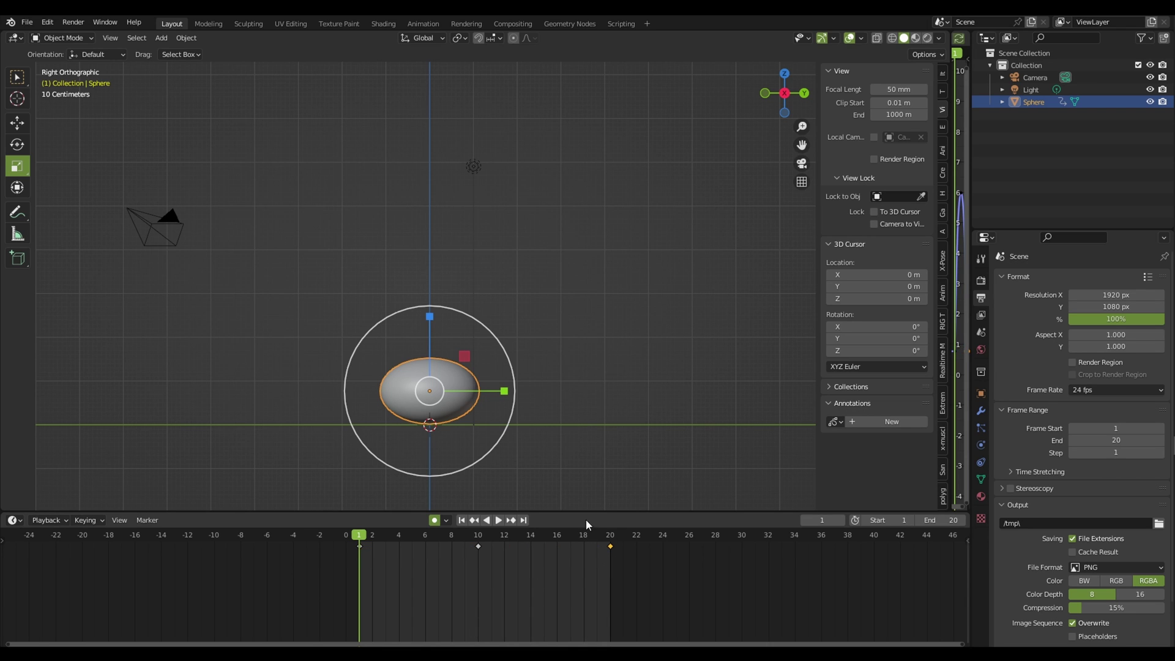
pyautogui.press('space')
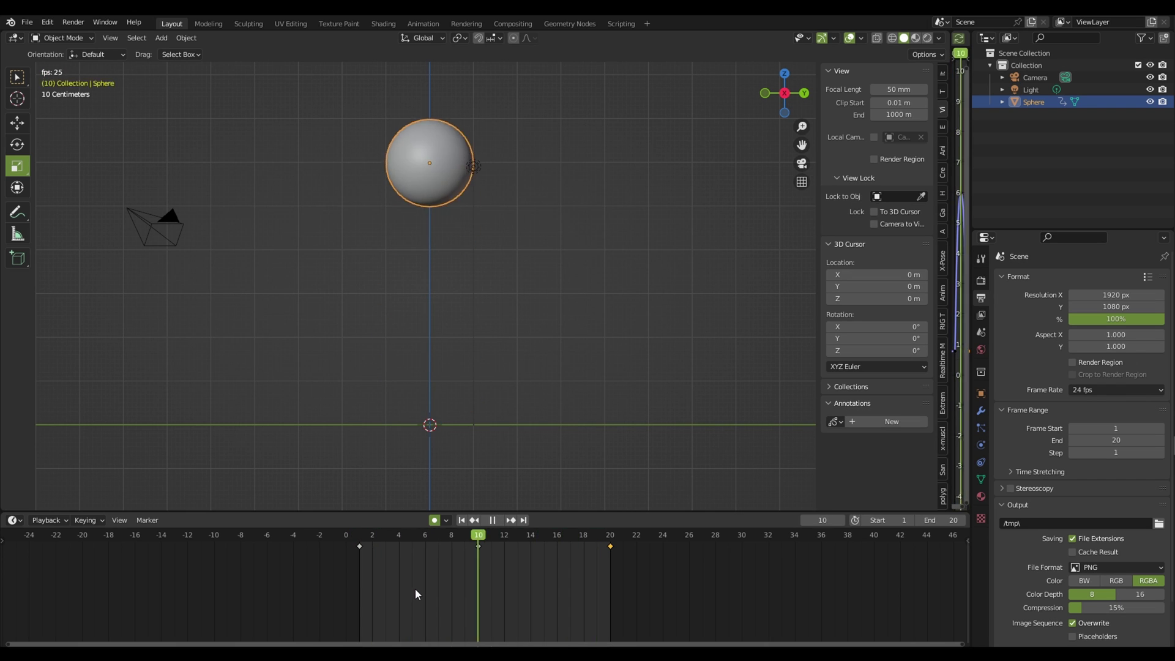
# - Stretch the ball narrow and tall at frame 4
pyautogui.press('space')
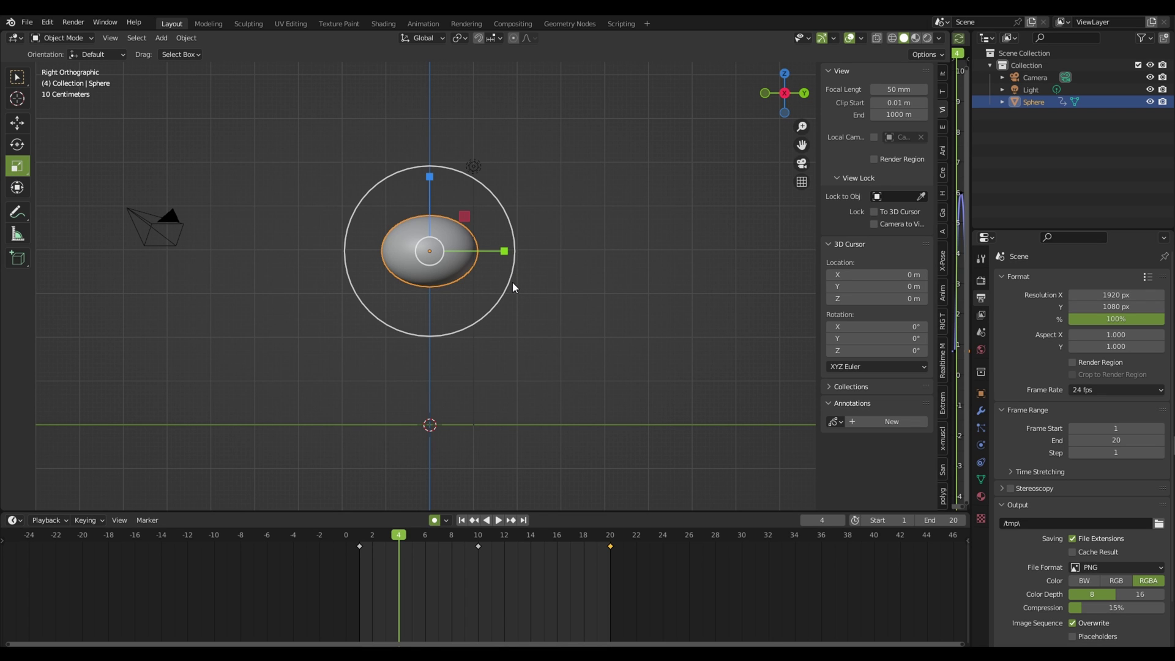
pyautogui.hotkey('alt', 's')
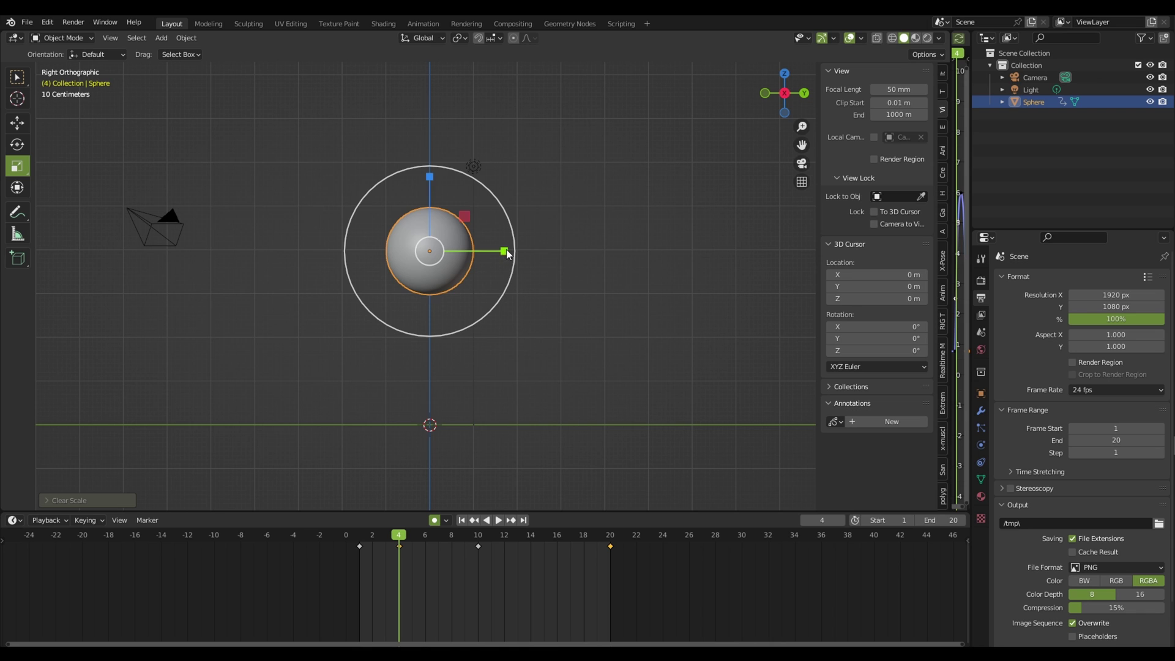
pyautogui.moveTo(507, 252); pyautogui.dragTo(496, 251)
pyautogui.moveTo(432, 176); pyautogui.dragTo(476, 184)
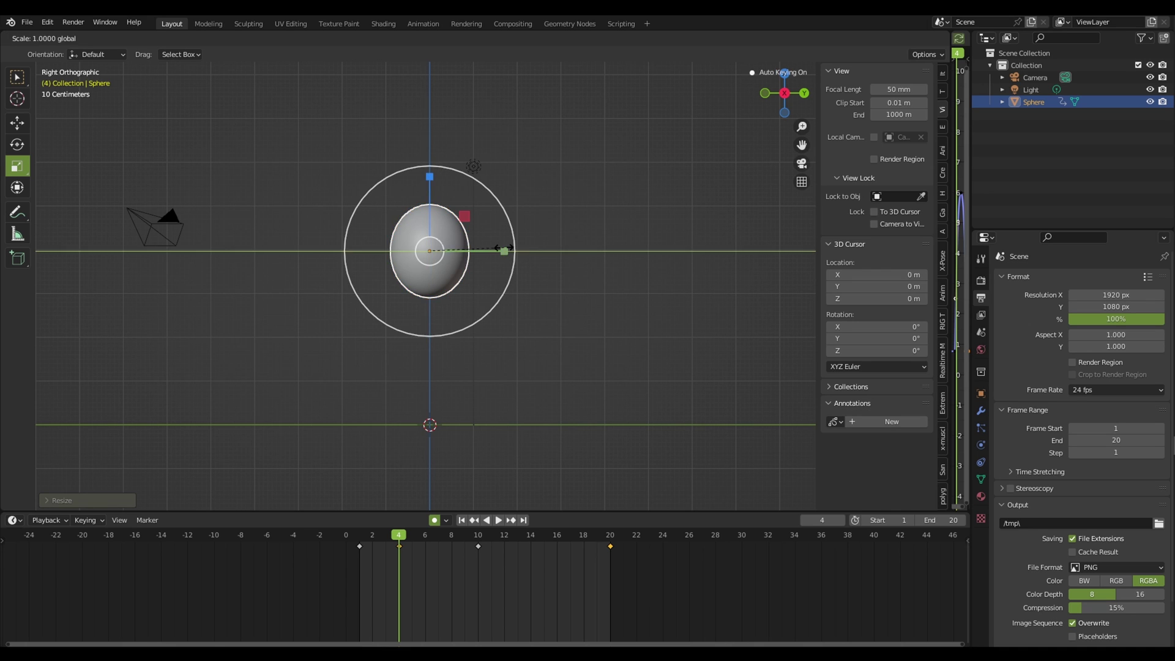
pyautogui.click(373, 556)
pyautogui.press('space')
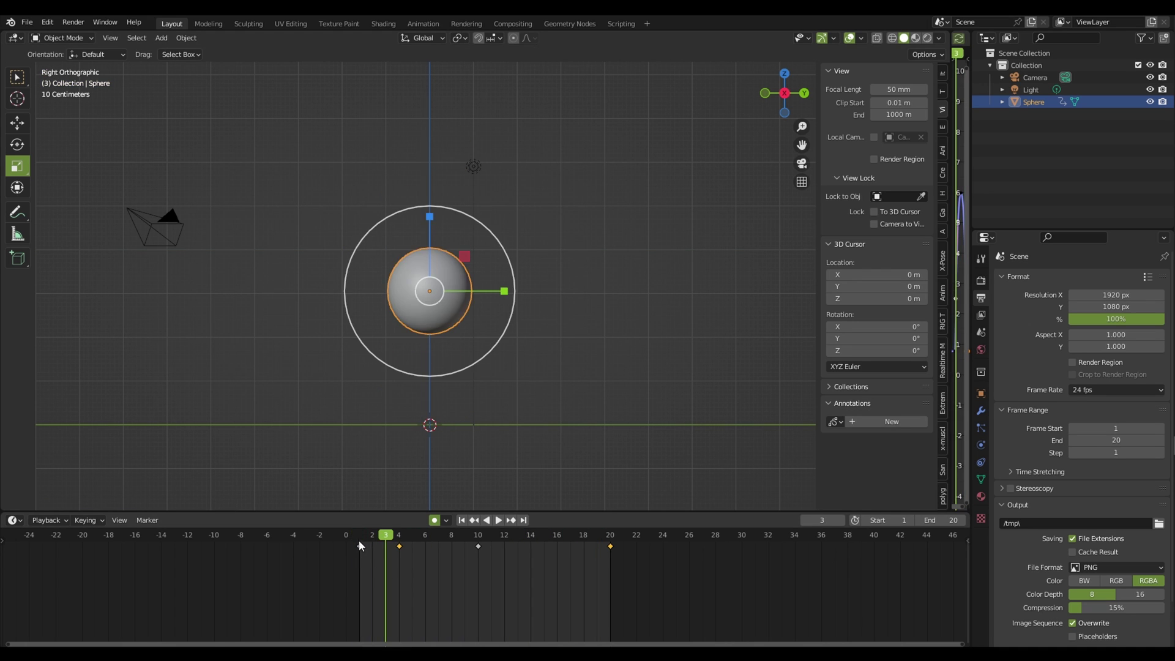
pyautogui.press('space')
# - Rescale the ball back to round at frame 2
pyautogui.moveTo(398, 559)
pyautogui.mouseDown()
pyautogui.moveTo(376, 557)
pyautogui.moveTo(380, 548)
pyautogui.mouseUp()
pyautogui.click(379, 548)
pyautogui.click(375, 548)
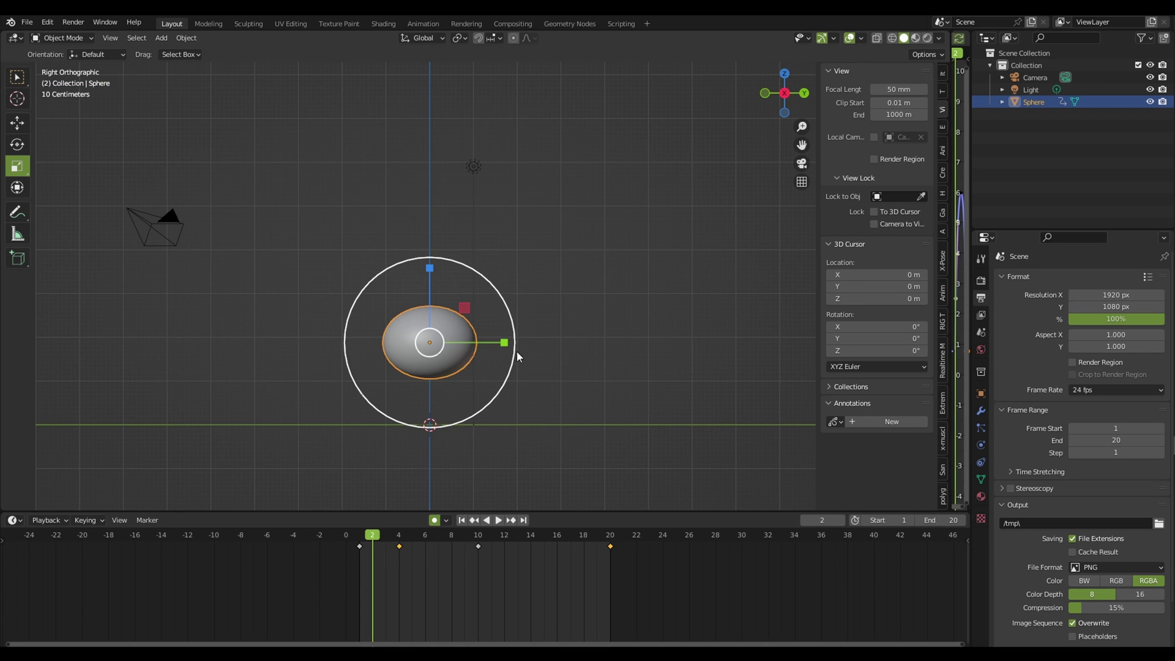
pyautogui.moveTo(504, 343); pyautogui.dragTo(488, 335)
pyautogui.moveTo(429, 267); pyautogui.dragTo(432, 267)
pyautogui.press('space')
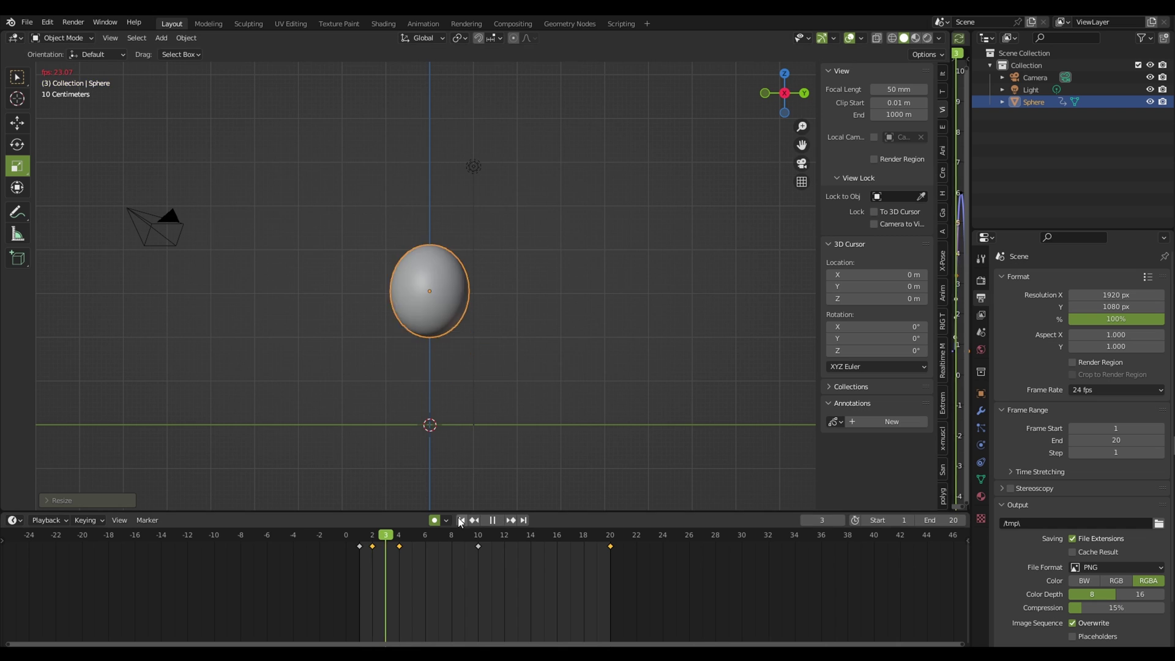
# - Stretch the ball narrow and tall at frame 16 and play to review
pyautogui.moveTo(490, 537)
pyautogui.mouseDown()
pyautogui.moveTo(565, 552)
pyautogui.moveTo(430, 554)
pyautogui.mouseUp()
pyautogui.press('space')
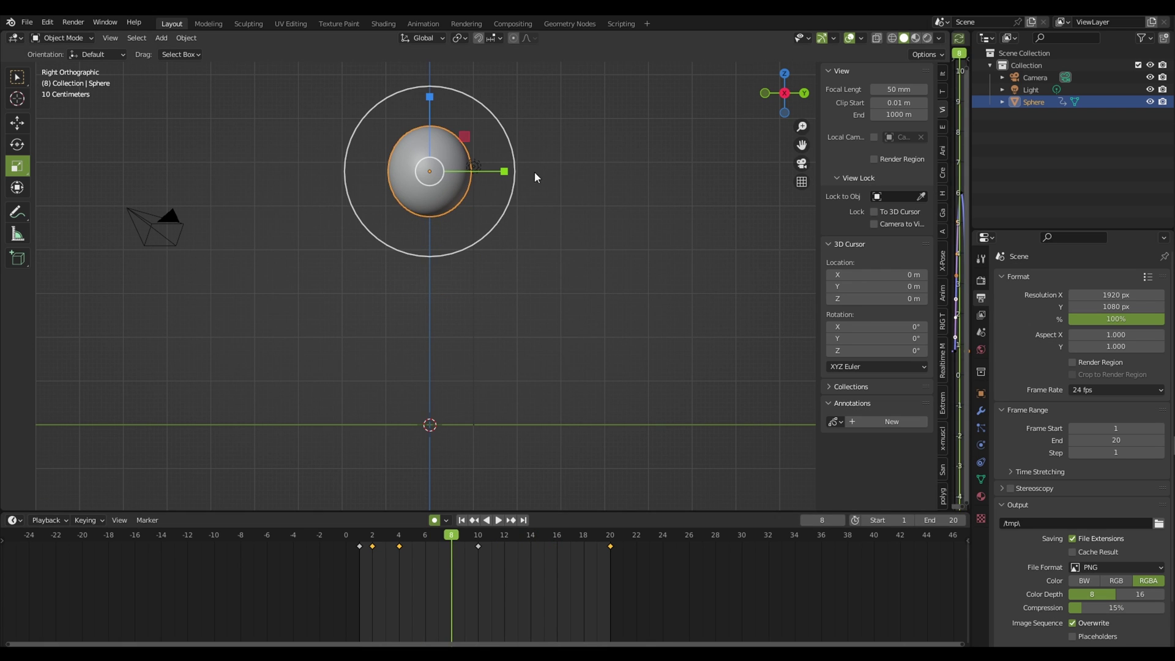
pyautogui.press('space')
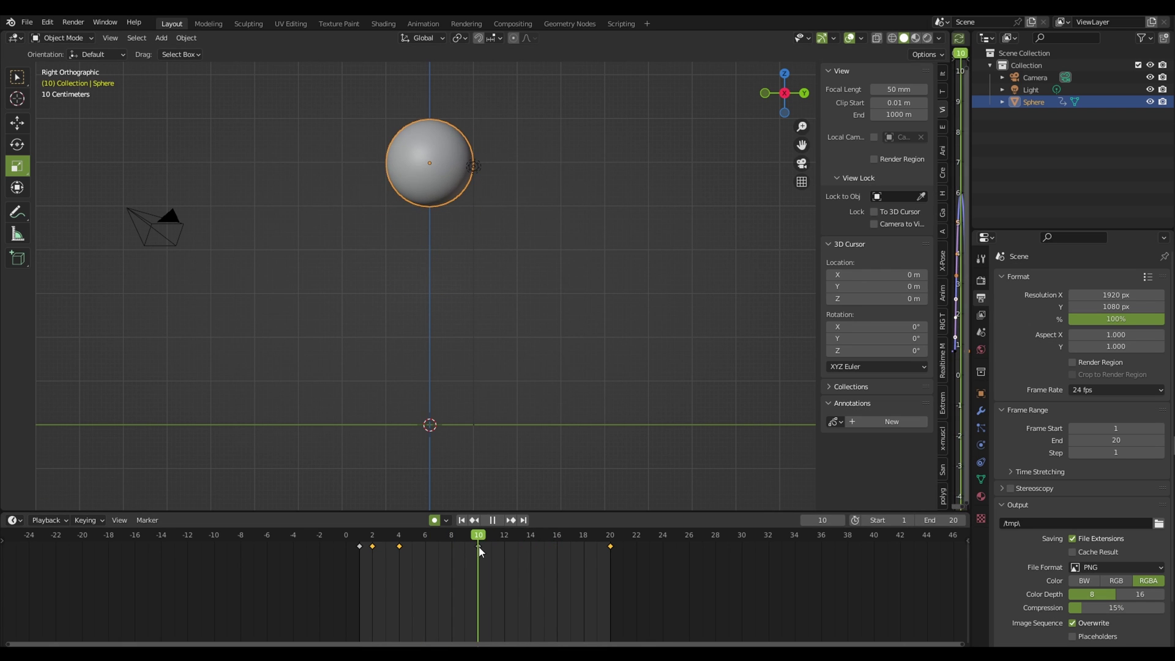
pyautogui.press('space')
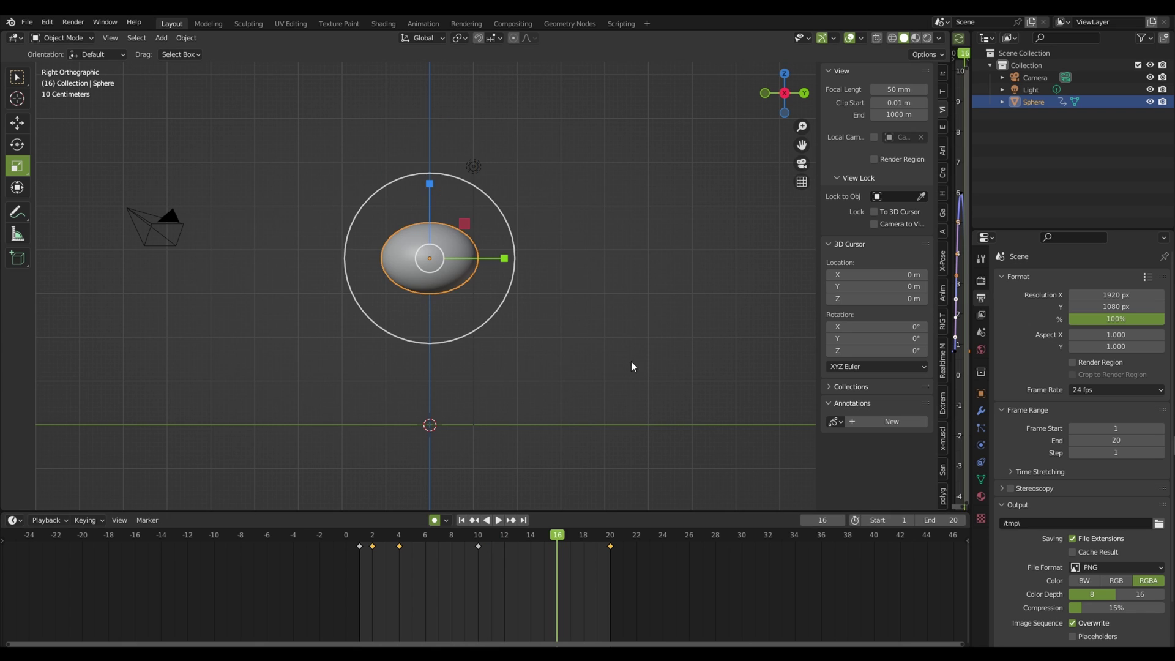
pyautogui.hotkey('alt', 's')
pyautogui.moveTo(504, 258); pyautogui.dragTo(497, 258)
pyautogui.moveTo(429, 184); pyautogui.dragTo(433, 174)
pyautogui.press('space')
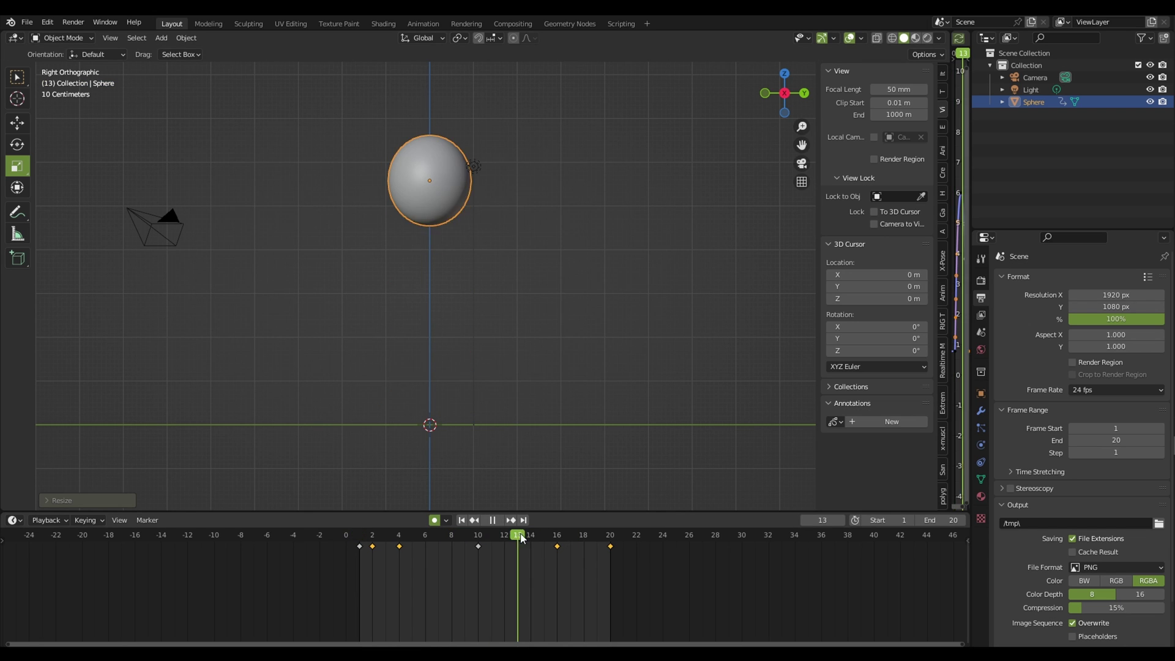
# - Replay the animation and stop it at frame 19
pyautogui.press('space')
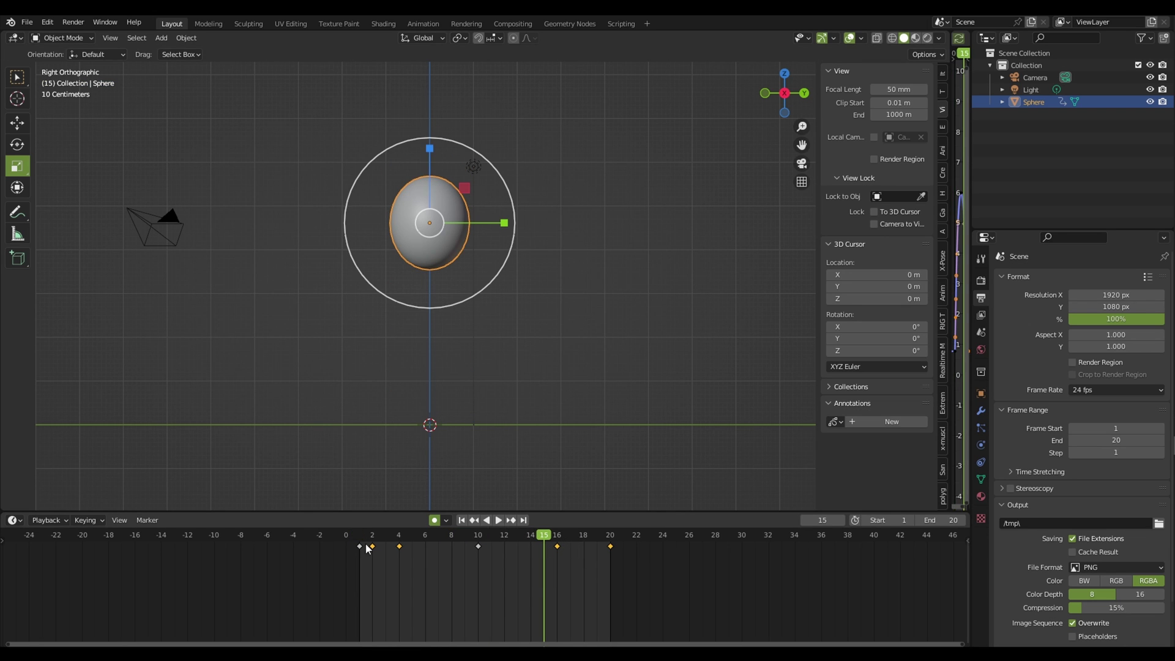
pyautogui.press('space')
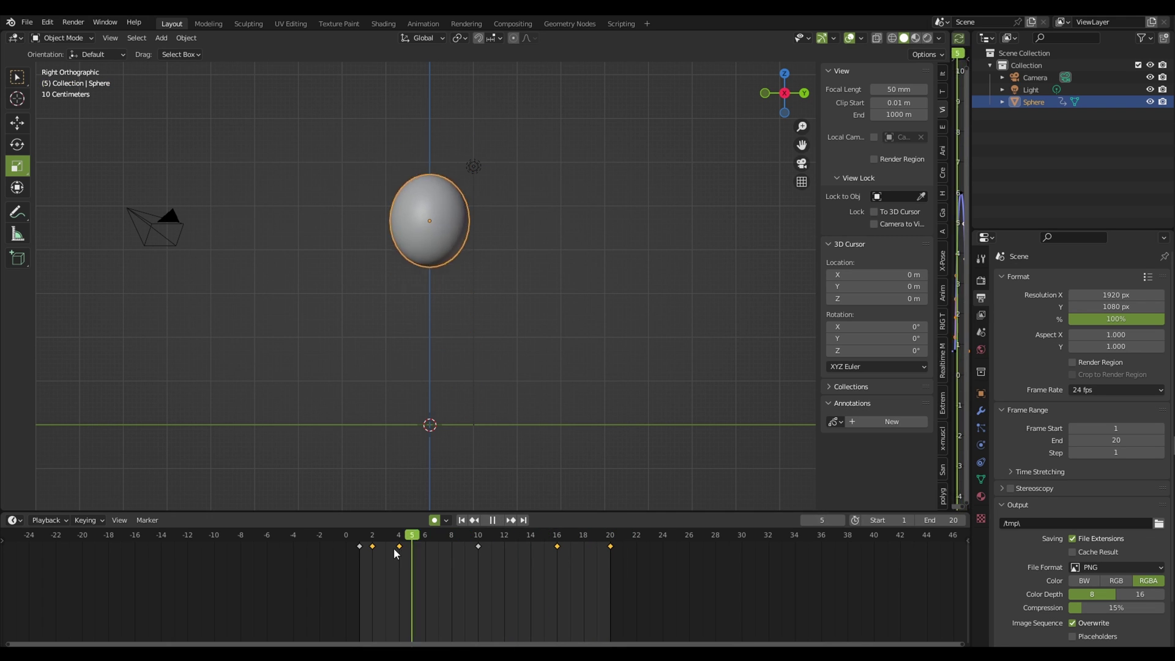
pyautogui.press('space')
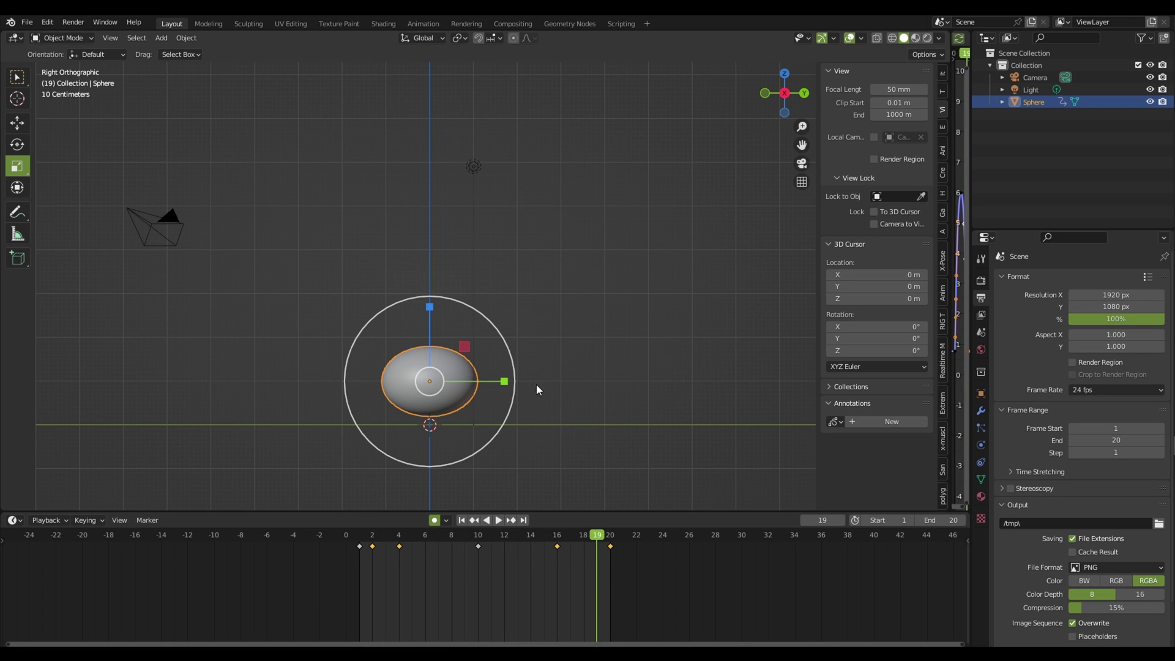
# - Reset the ball's scale, stretch it tall and narrow, lift it slightly, and replay to review
pyautogui.hotkey('alt', 's')
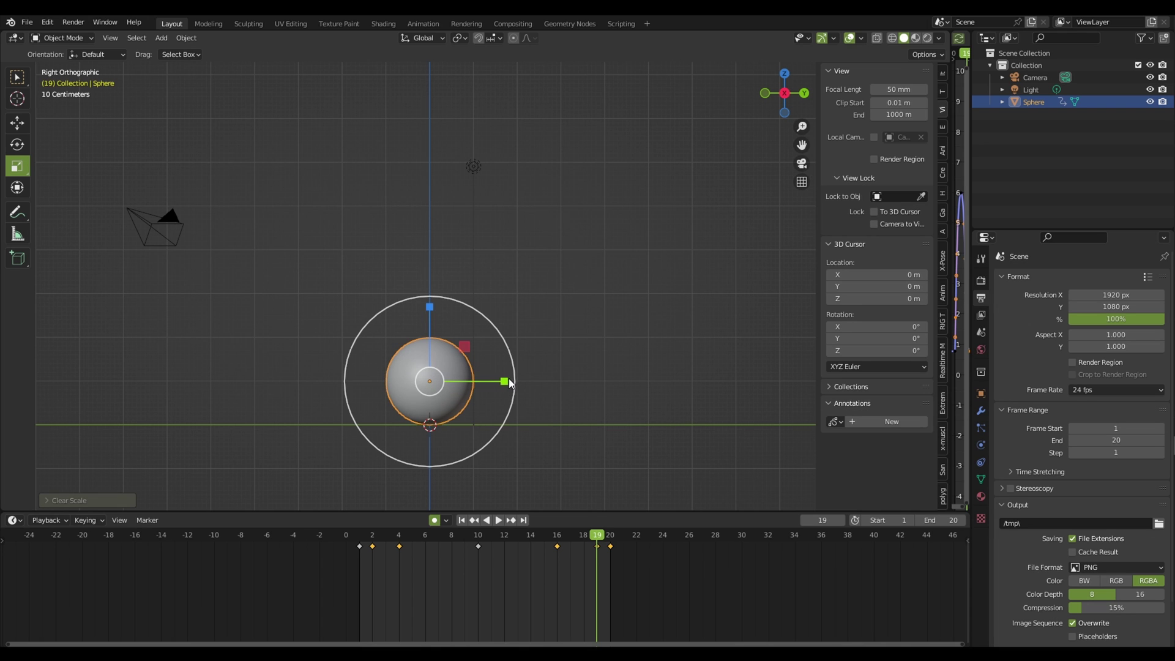
pyautogui.moveTo(504, 381); pyautogui.dragTo(496, 381)
pyautogui.moveTo(430, 306); pyautogui.dragTo(539, 386)
pyautogui.hotkey('shift', 'space')
pyautogui.press('g')
pyautogui.hotkey('shift', 'space')
pyautogui.press('s')
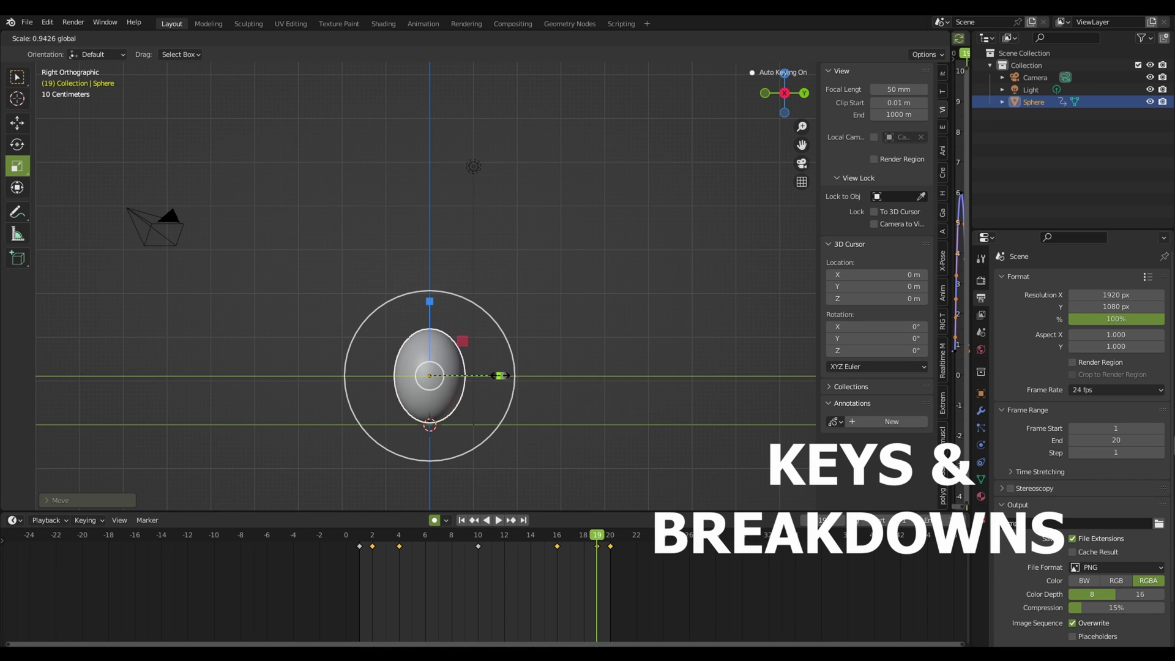
pyautogui.press('space')
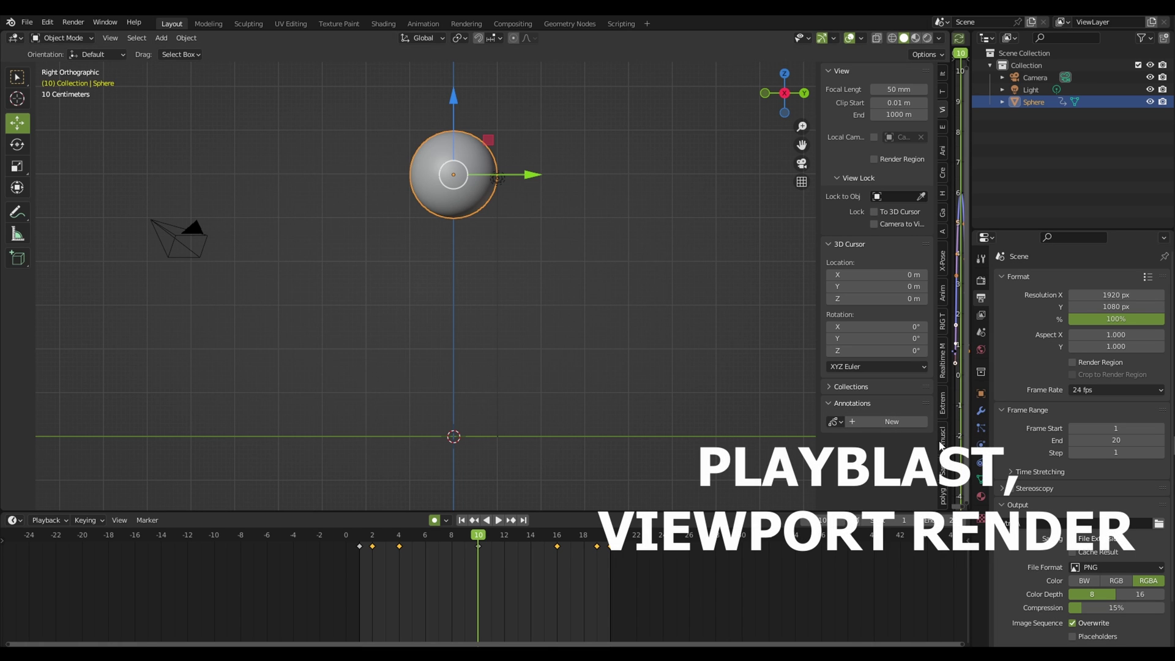
# - Drag the 3D Viewport–Graph Editor border left so the ball's full animation curve fits
pyautogui.moveTo(951, 445); pyautogui.dragTo(860, 447)
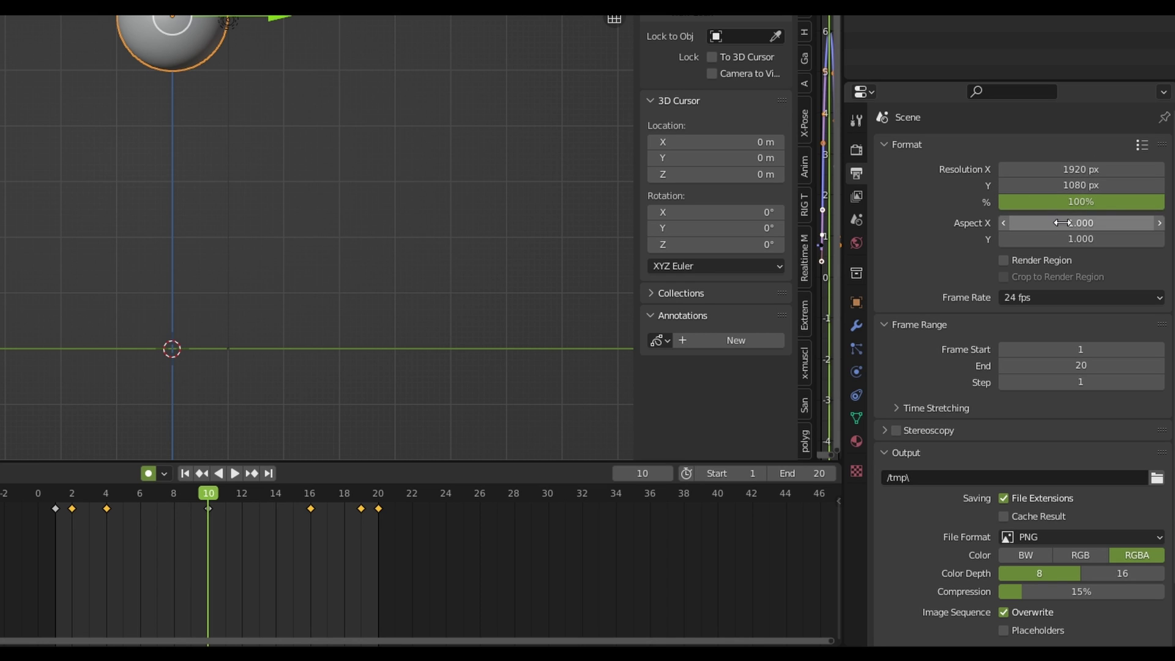
# - Set the render Resolution % to 50 in Output Properties
pyautogui.click(1055, 200)
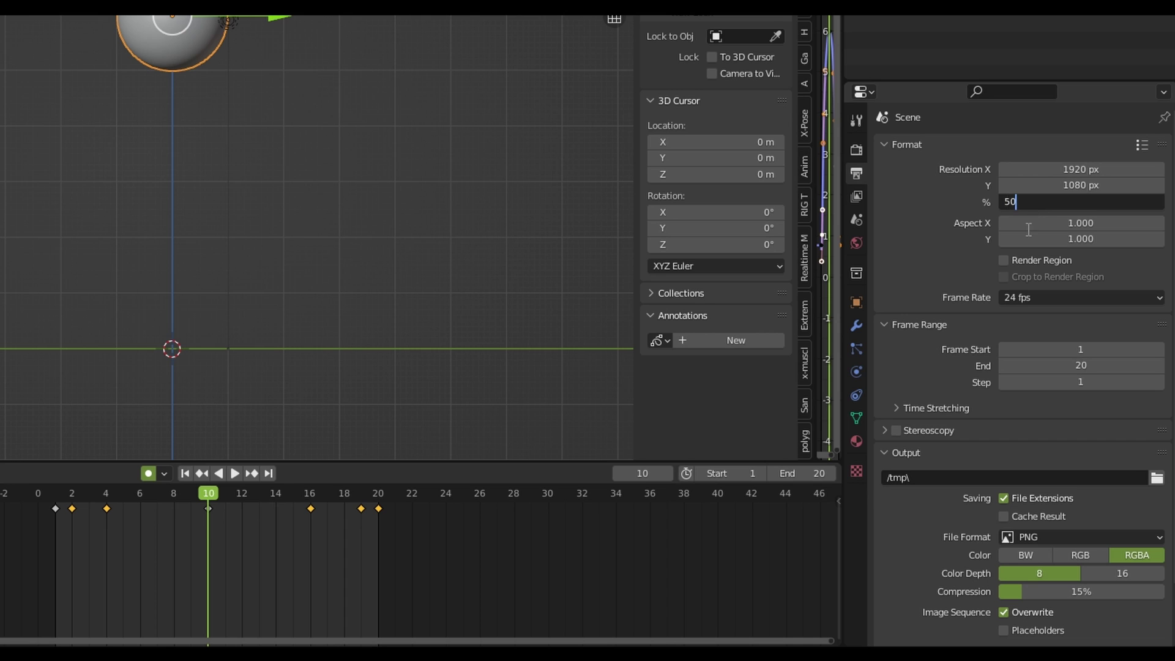
pyautogui.press('Return')
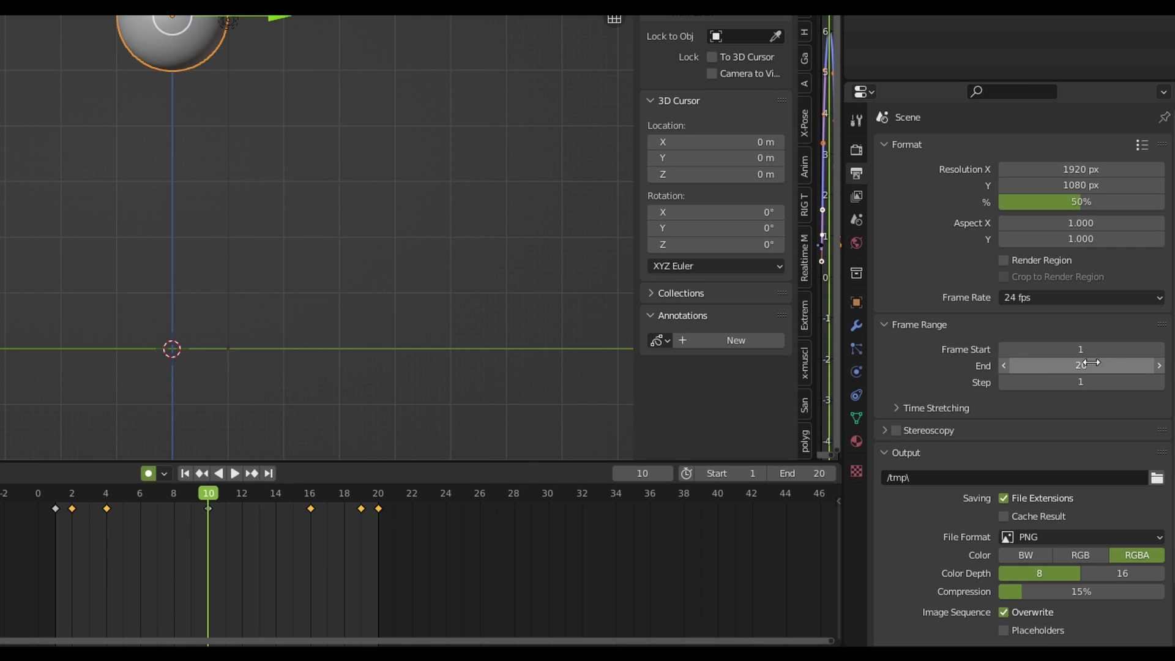
pyautogui.scroll(-3, 936, 404)
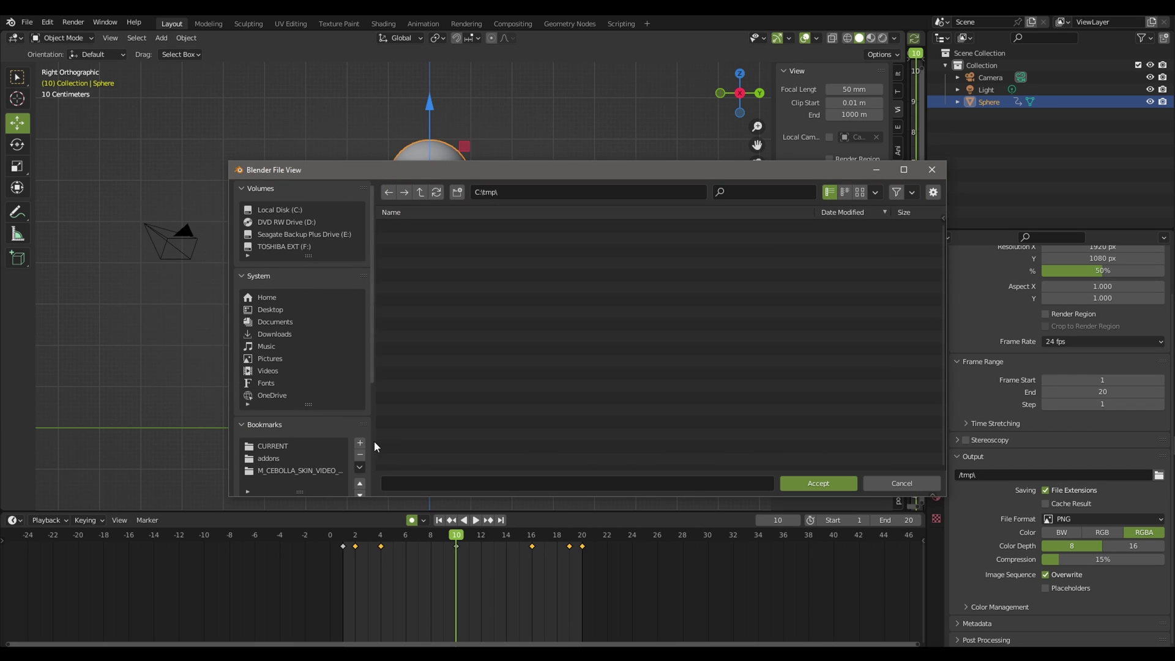
# - Set the output path to Bouncing_ball.mp4 in the 2_MODOS_BOUNCING folder
pyautogui.click(321, 471)
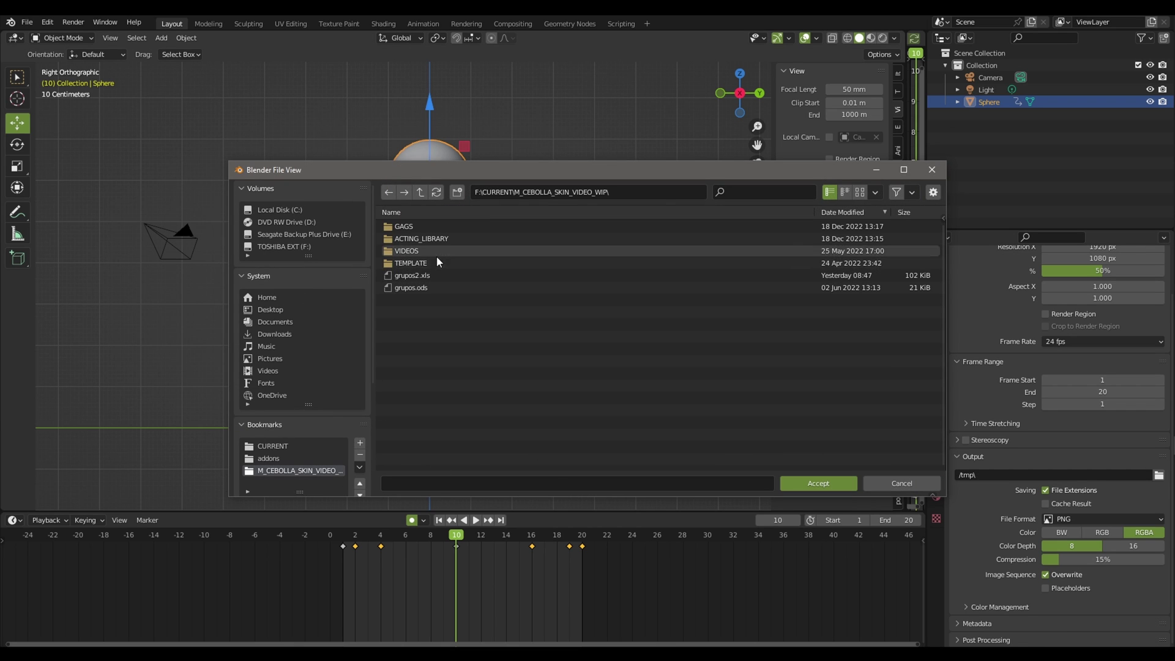
pyautogui.click(435, 252)
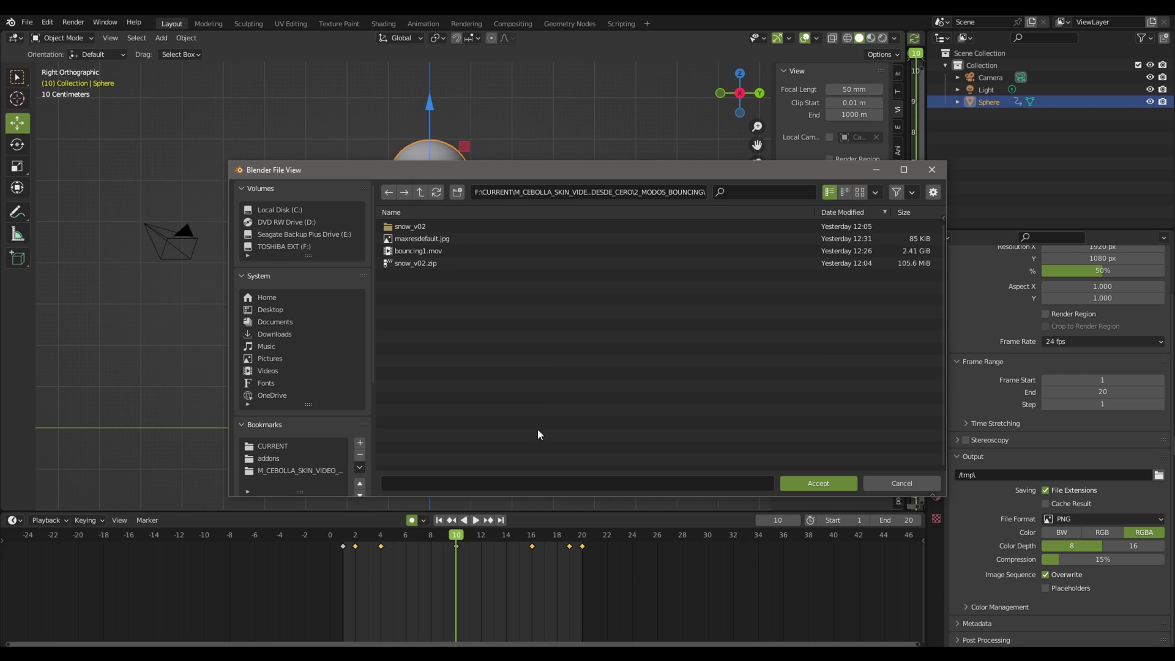
pyautogui.click(440, 487)
pyautogui.write('Bouncing_ball')
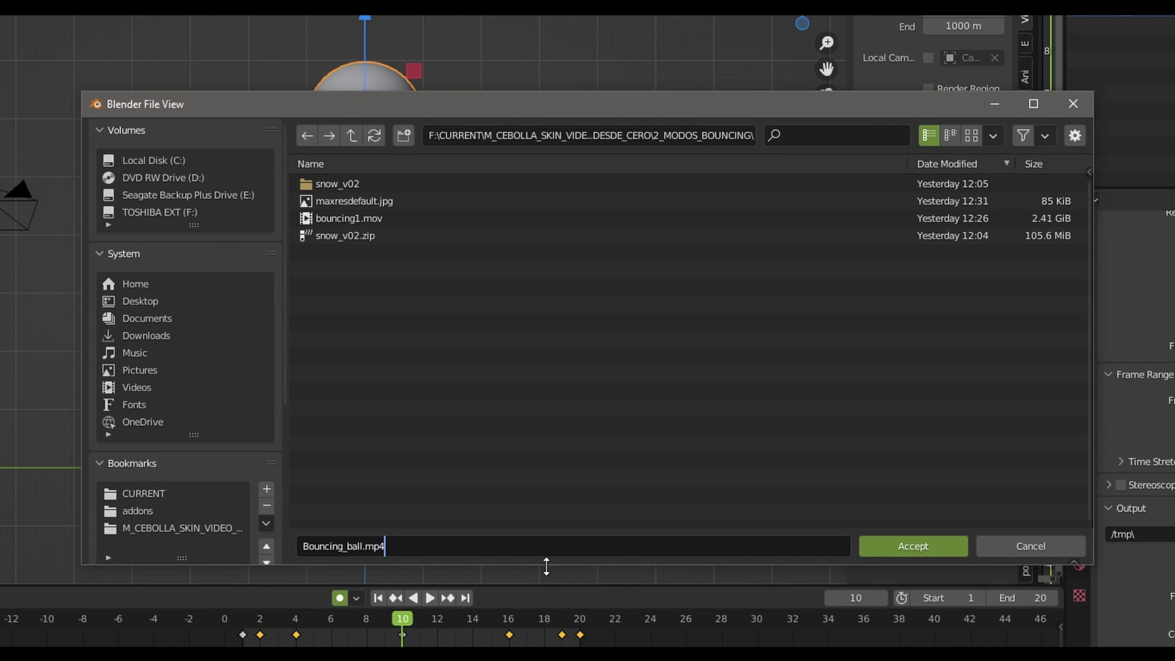
pyautogui.click(901, 544)
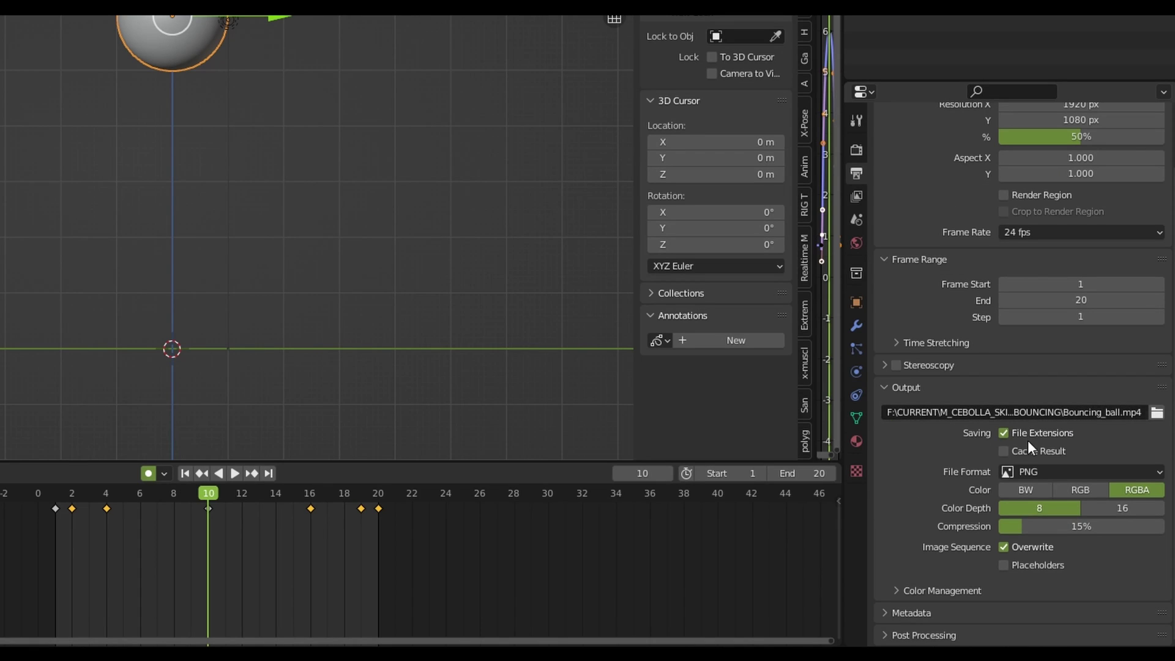
# - Change the output file format to FFmpeg Video with an MPEG-4 container
pyautogui.click(1053, 473)
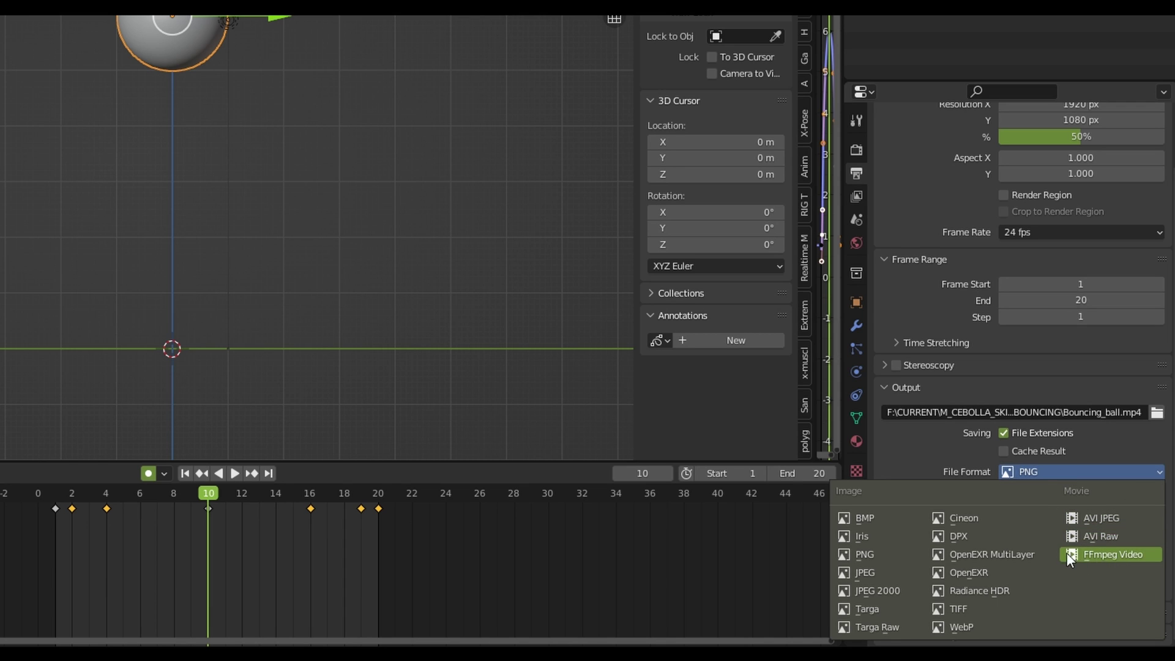
pyautogui.click(1103, 556)
pyautogui.scroll(-5, 967, 413)
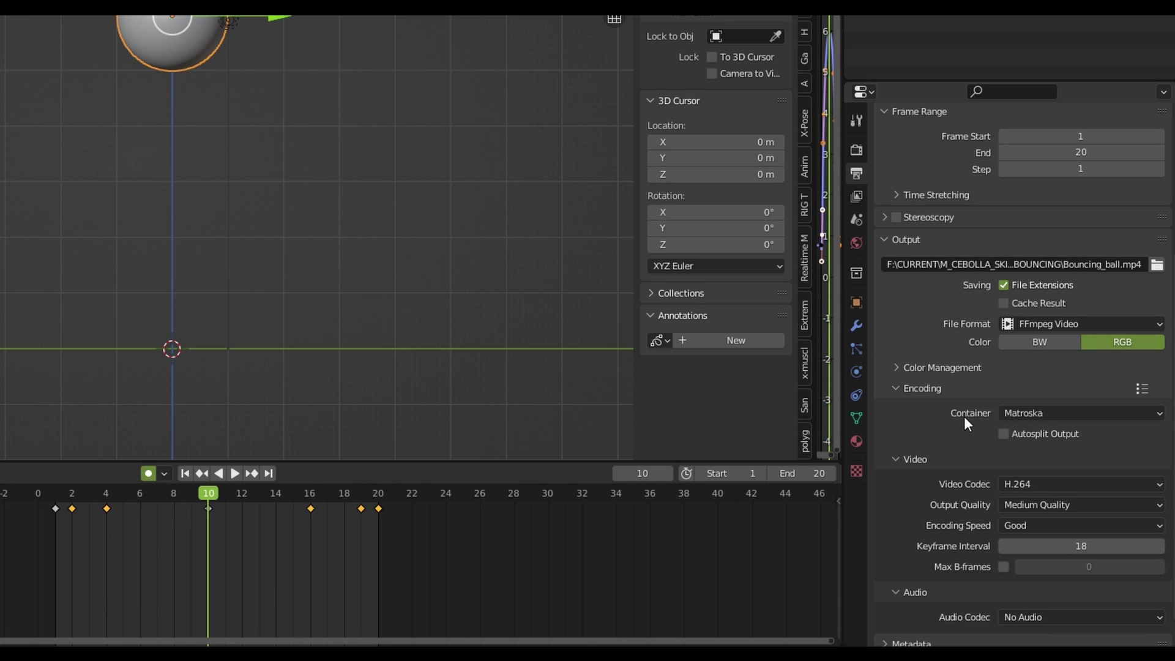
pyautogui.click(1034, 414)
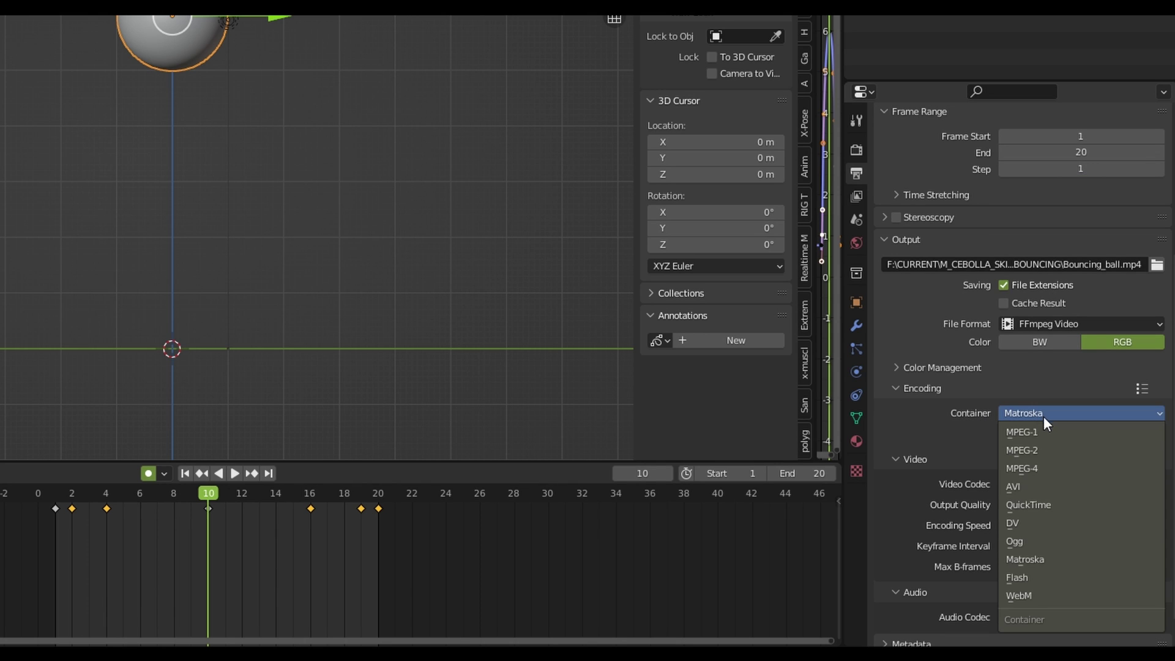
pyautogui.click(1064, 468)
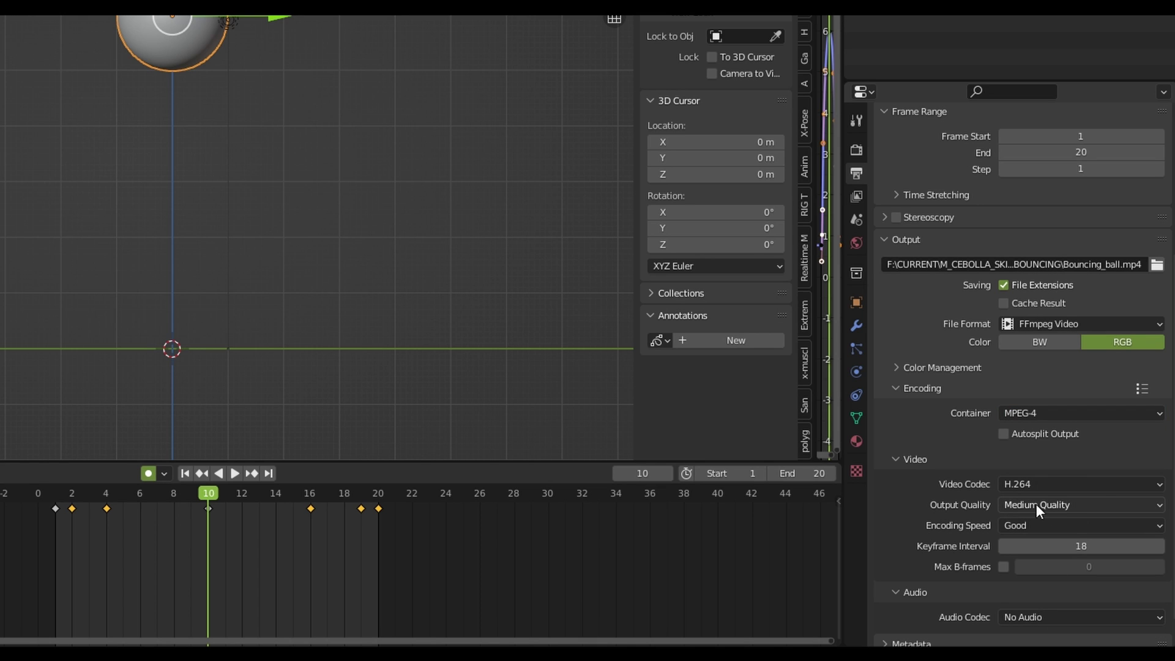
pyautogui.scroll(-2, 957, 546)
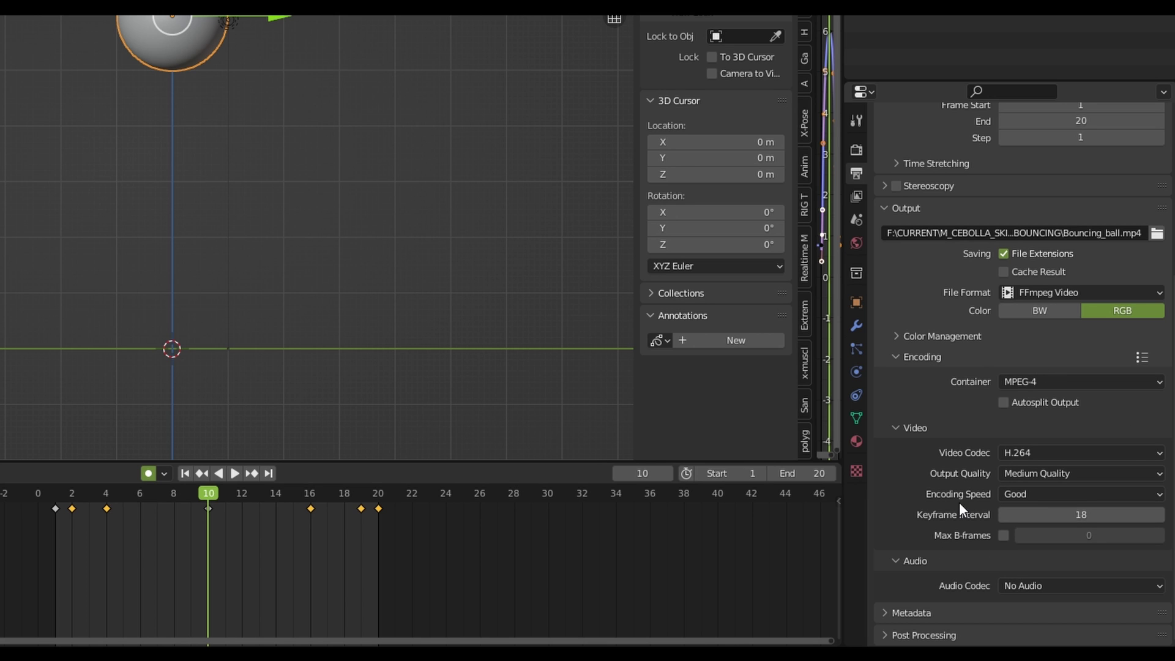
pyautogui.moveTo(937, 453); pyautogui.dragTo(937, 636, button='middle')
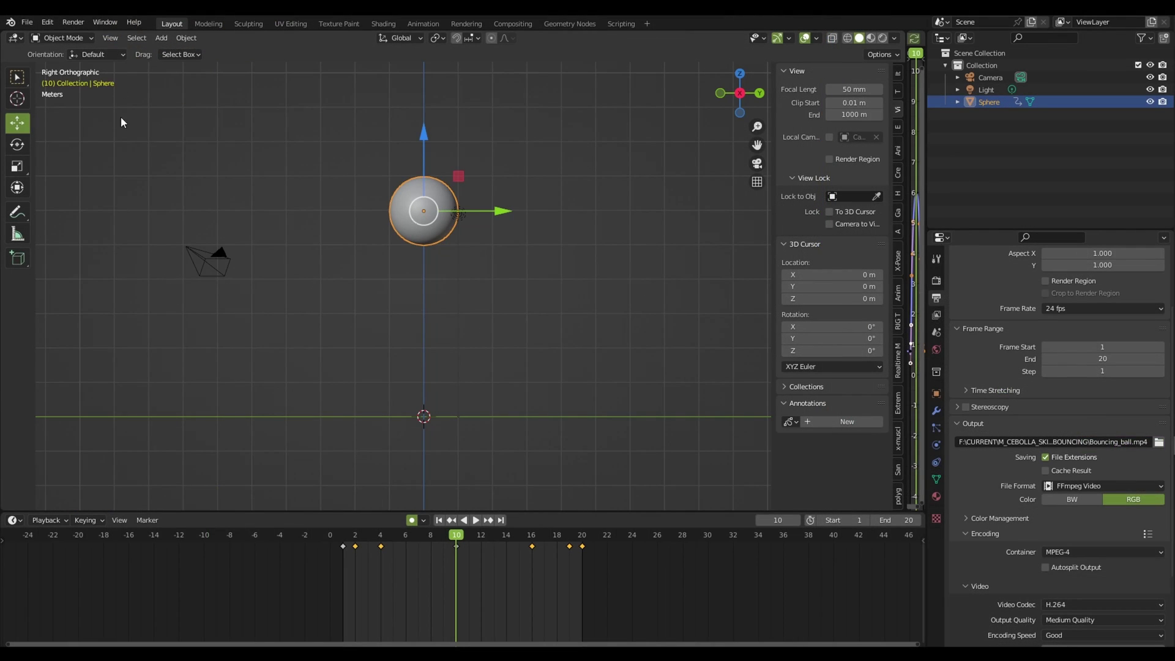
# - Render the animation with View > Viewport Render Animation, then close the render window
pyautogui.click(111, 38)
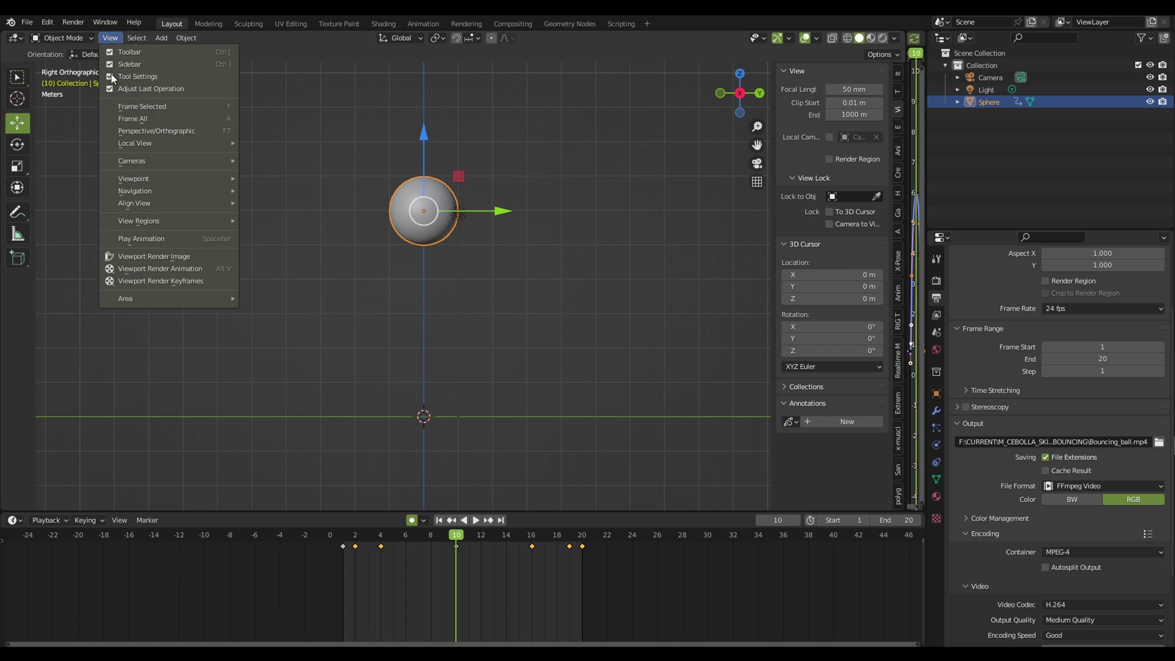
pyautogui.click(162, 269)
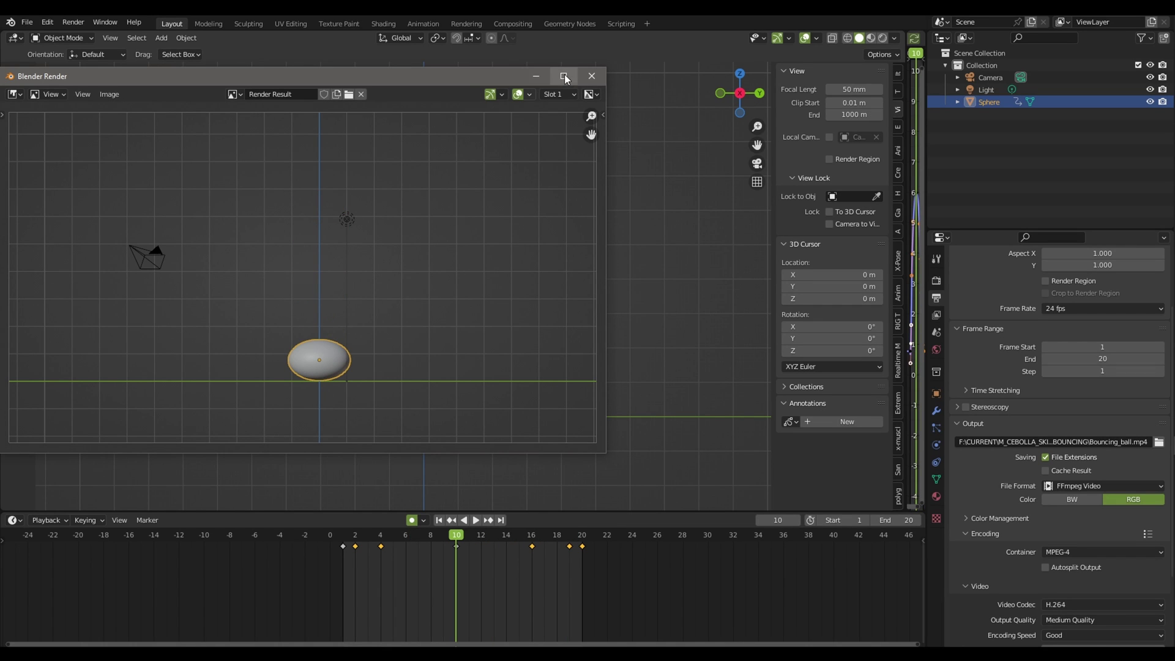
pyautogui.moveTo(472, 79); pyautogui.dragTo(558, 82)
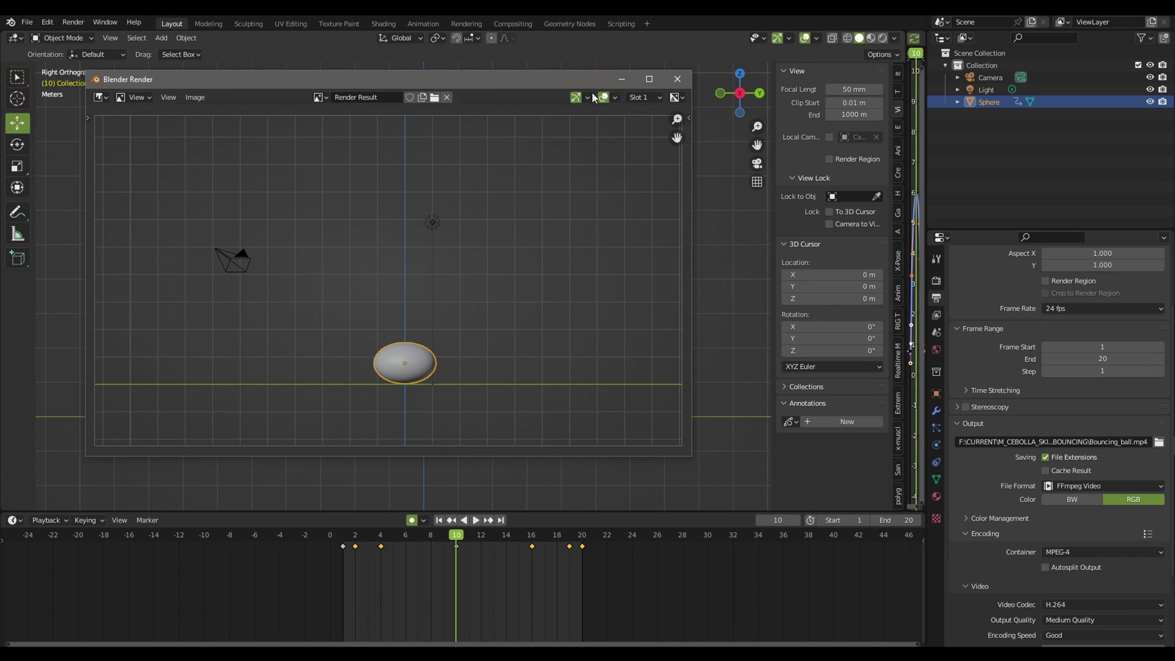
pyautogui.click(677, 78)
# - Check Bouncing_ball.mp4 in the file manager, then return to Blender
pyautogui.hotkey('alt', 'Tab')
pyautogui.click(481, 109)
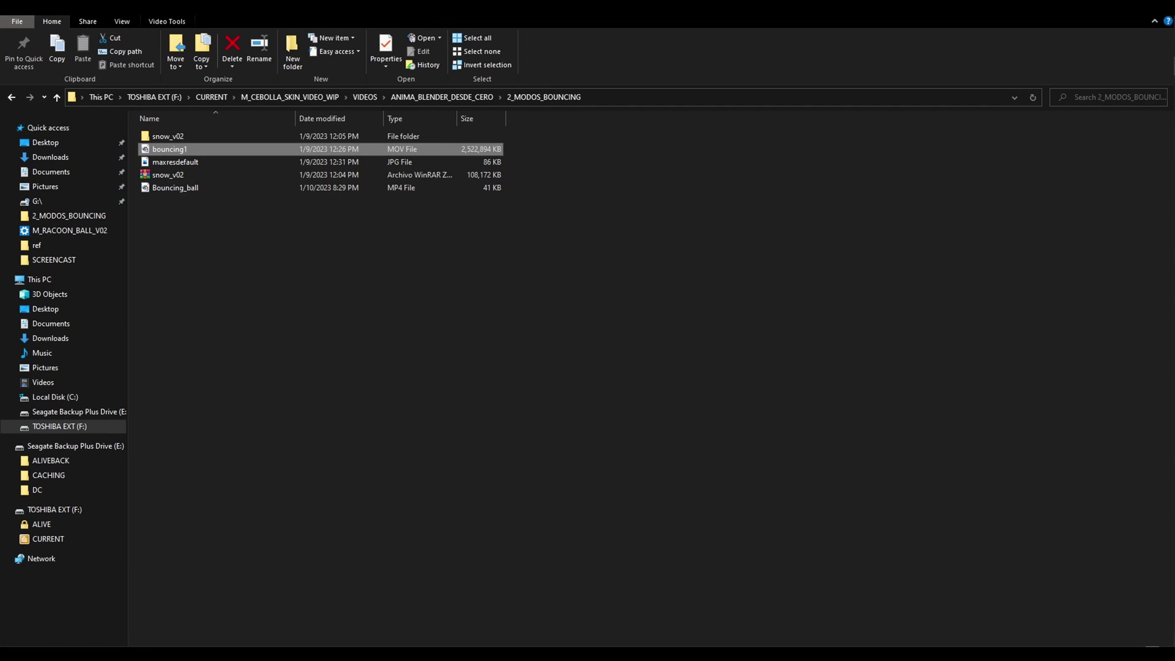
pyautogui.hotkey('alt', 'Tab')
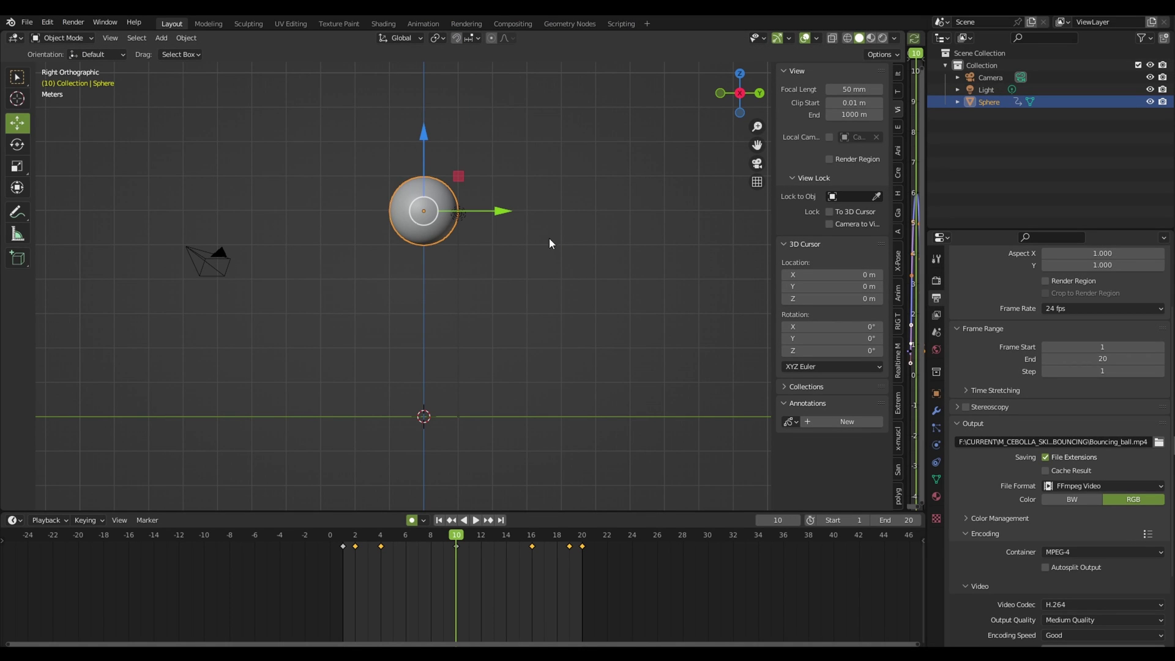
# - Open the rendered animation via Render > View Animation, centre the player, and scrub frames 12 and 7
pyautogui.click(73, 23)
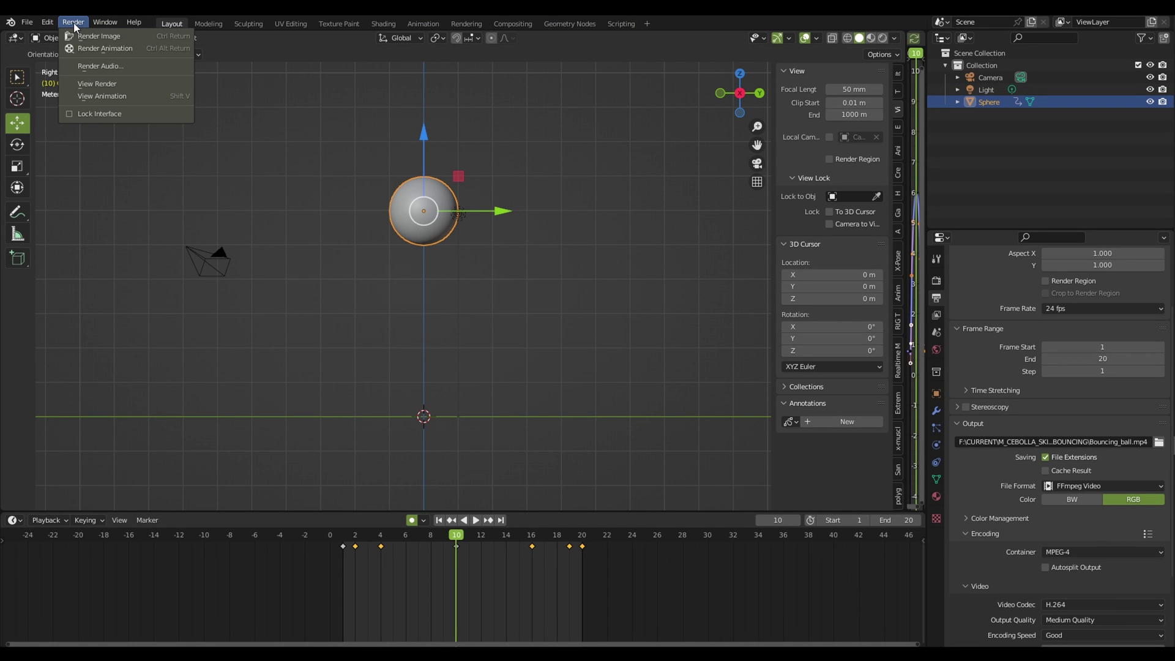
pyautogui.click(149, 96)
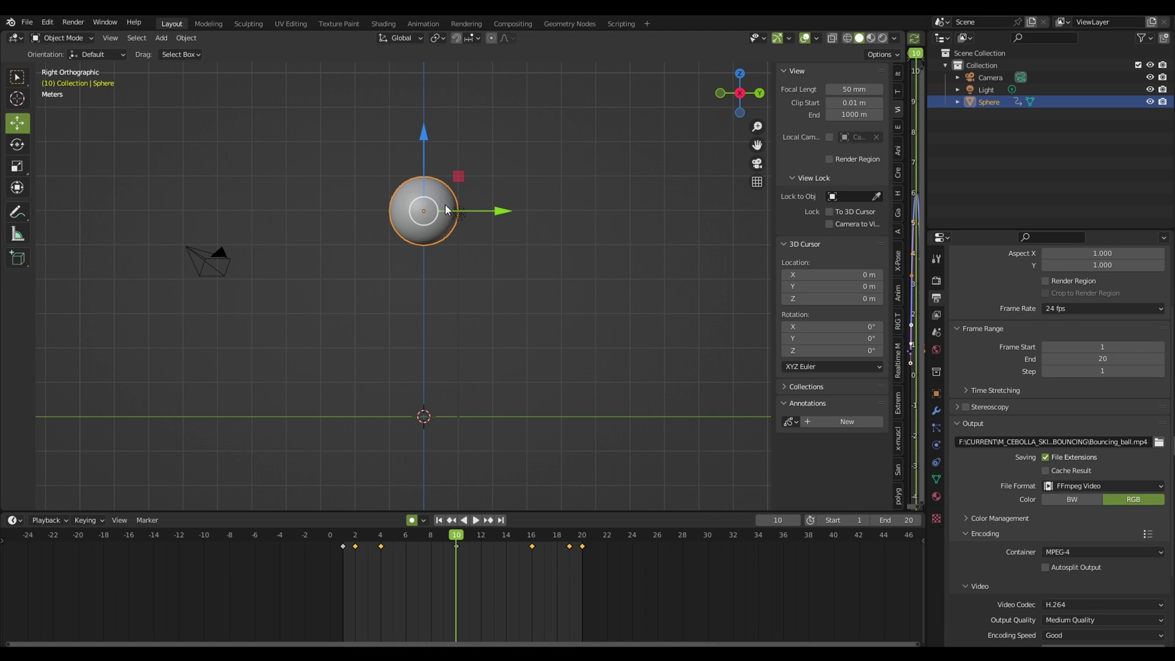
pyautogui.moveTo(430, 323)
pyautogui.mouseDown()
pyautogui.moveTo(589, 108)
pyautogui.moveTo(606, 105)
pyautogui.mouseUp()
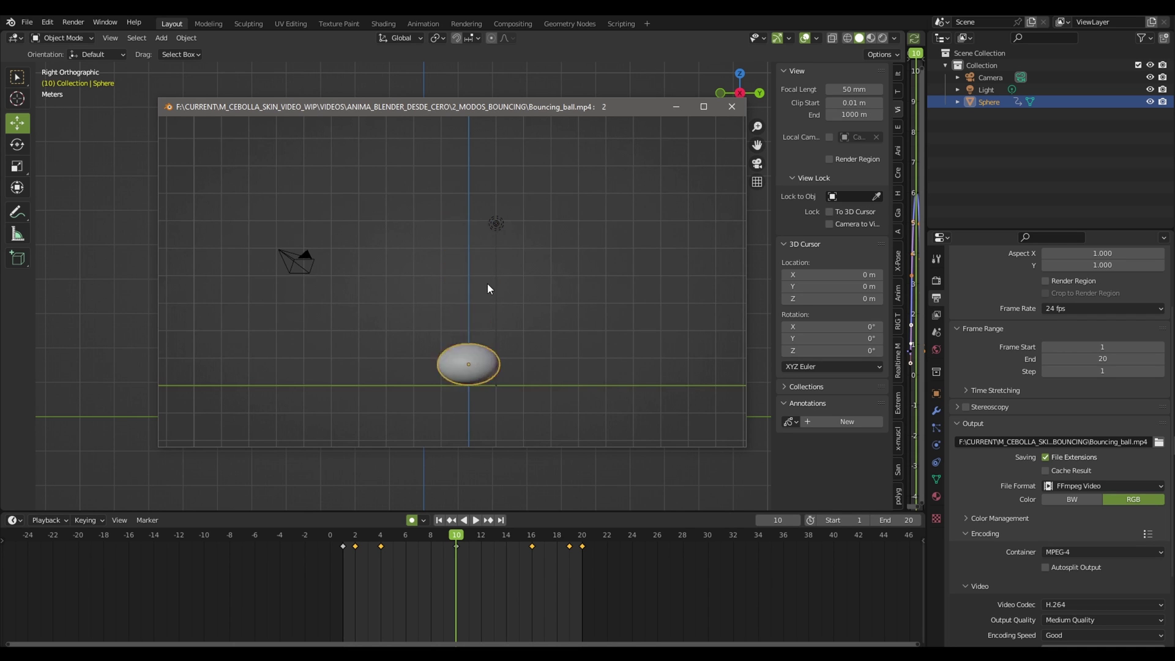
pyautogui.moveTo(569, 259); pyautogui.dragTo(489, 263)
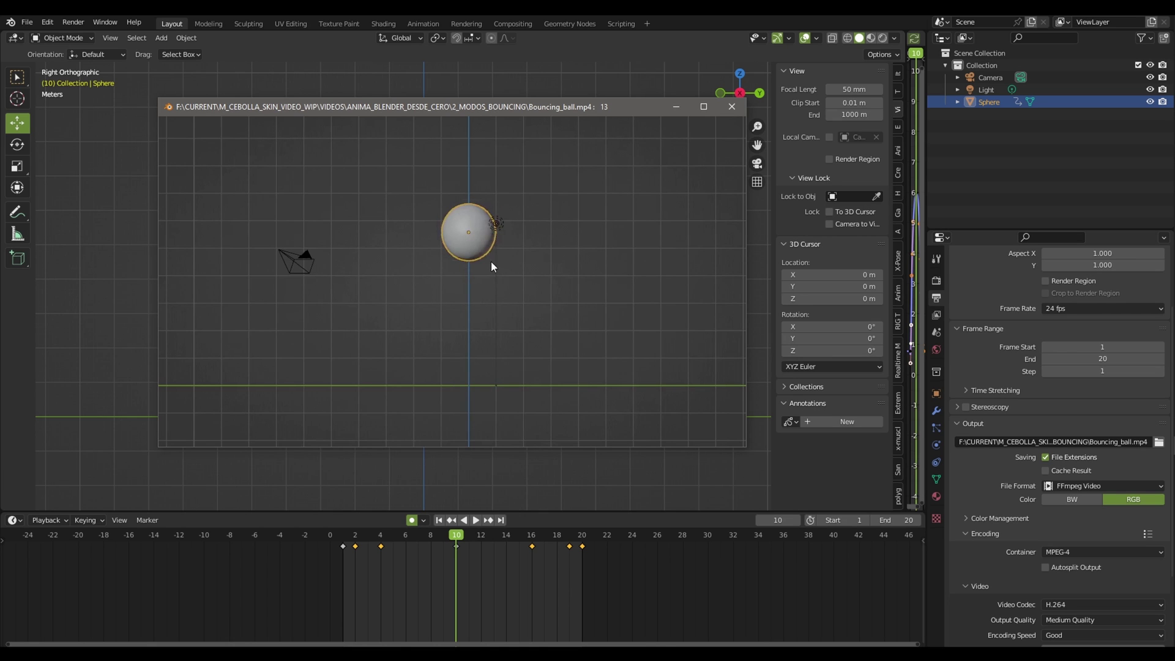
pyautogui.moveTo(568, 257)
pyautogui.mouseDown()
pyautogui.moveTo(362, 277)
pyautogui.moveTo(645, 266)
pyautogui.moveTo(190, 274)
pyautogui.moveTo(742, 289)
pyautogui.mouseUp()
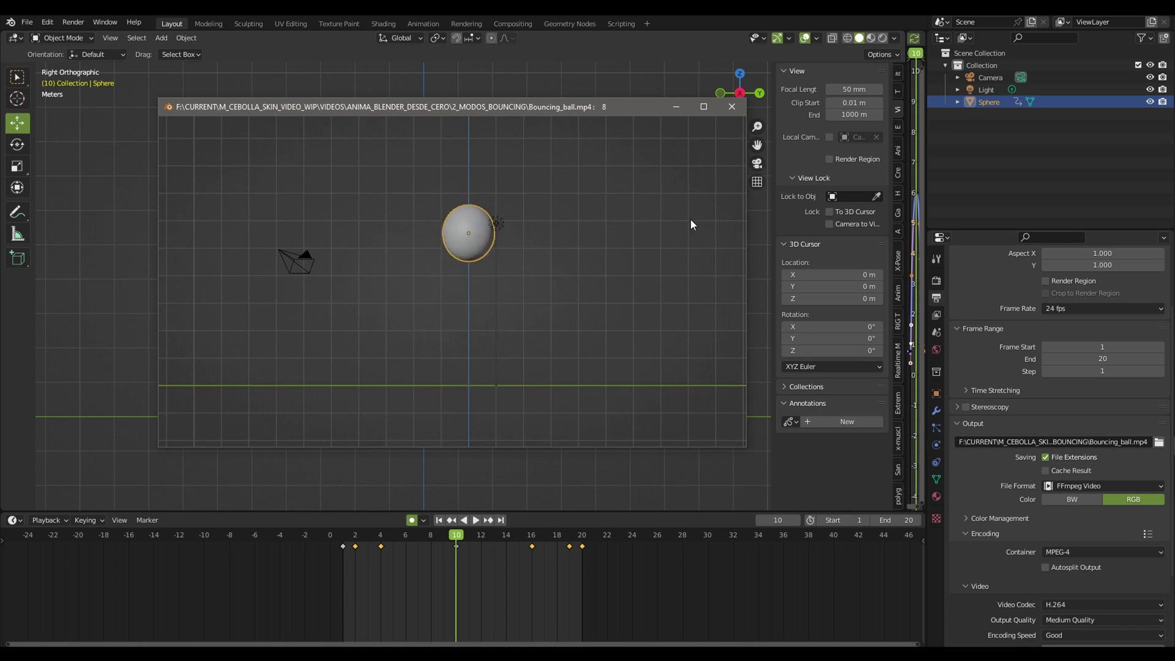